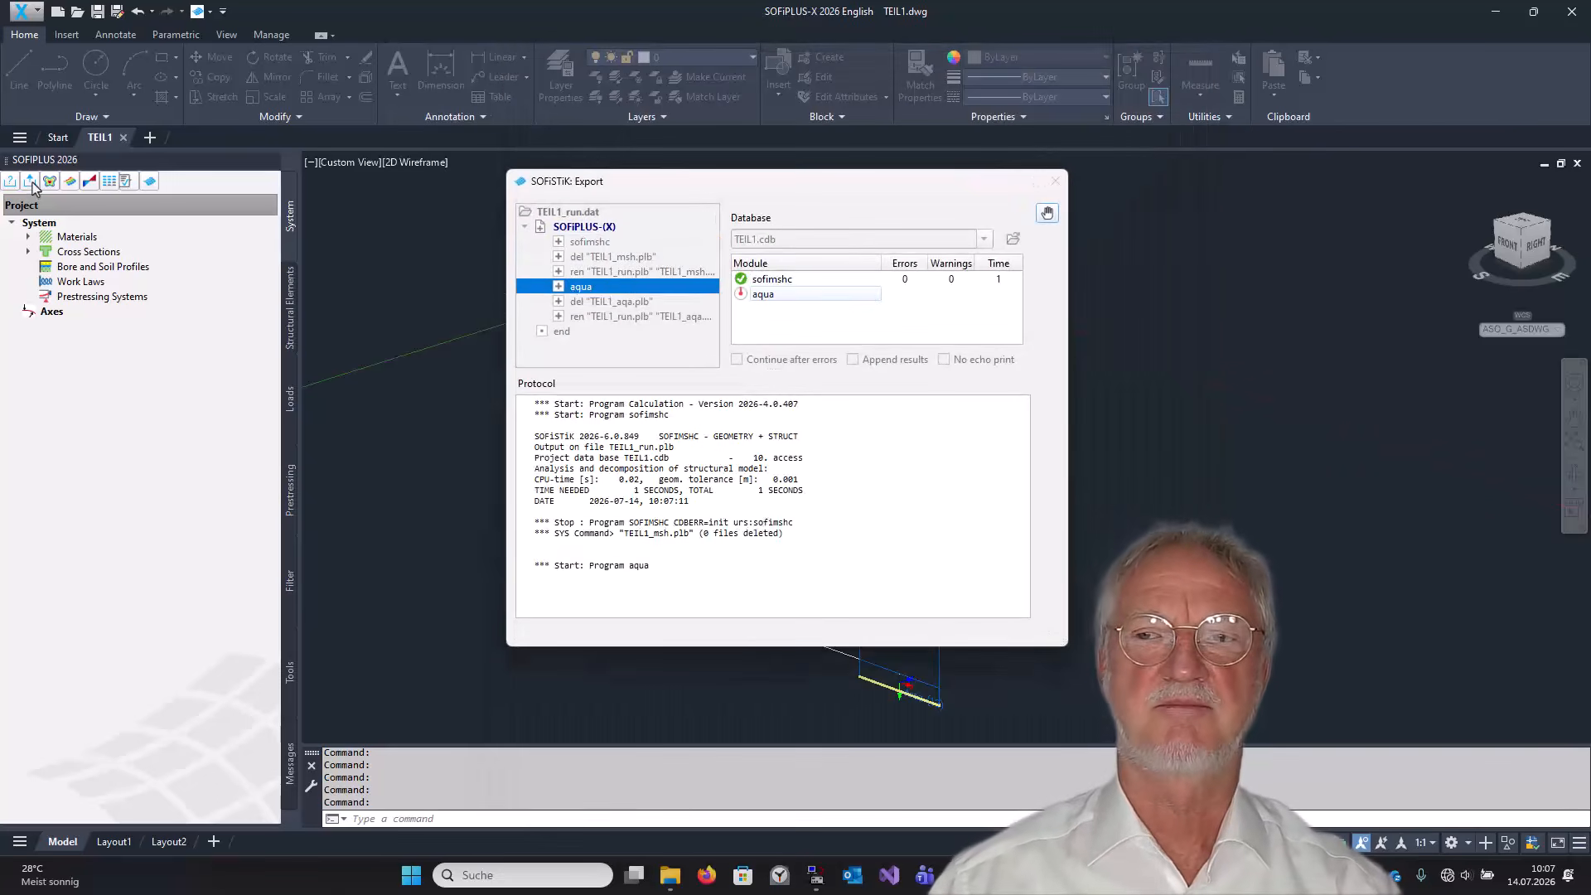
Switch to the Structural Desktop and open the system visualization of the meshed model, rotating it to inspect.
left_click(1495, 13)
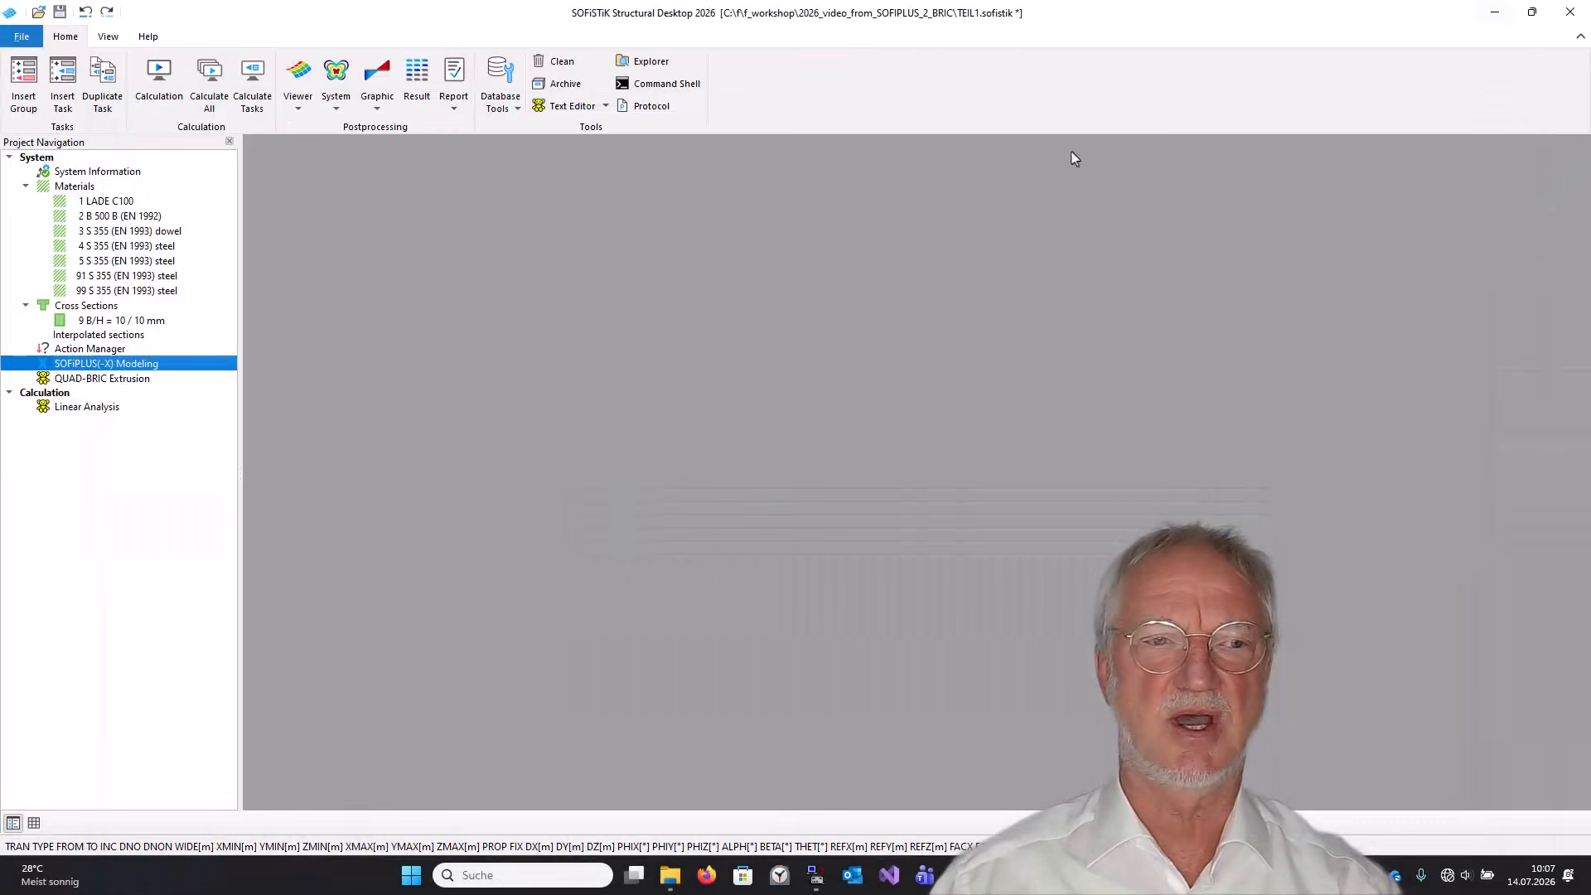
left_click(337, 79)
left_click_drag(1051, 419, 969, 343)
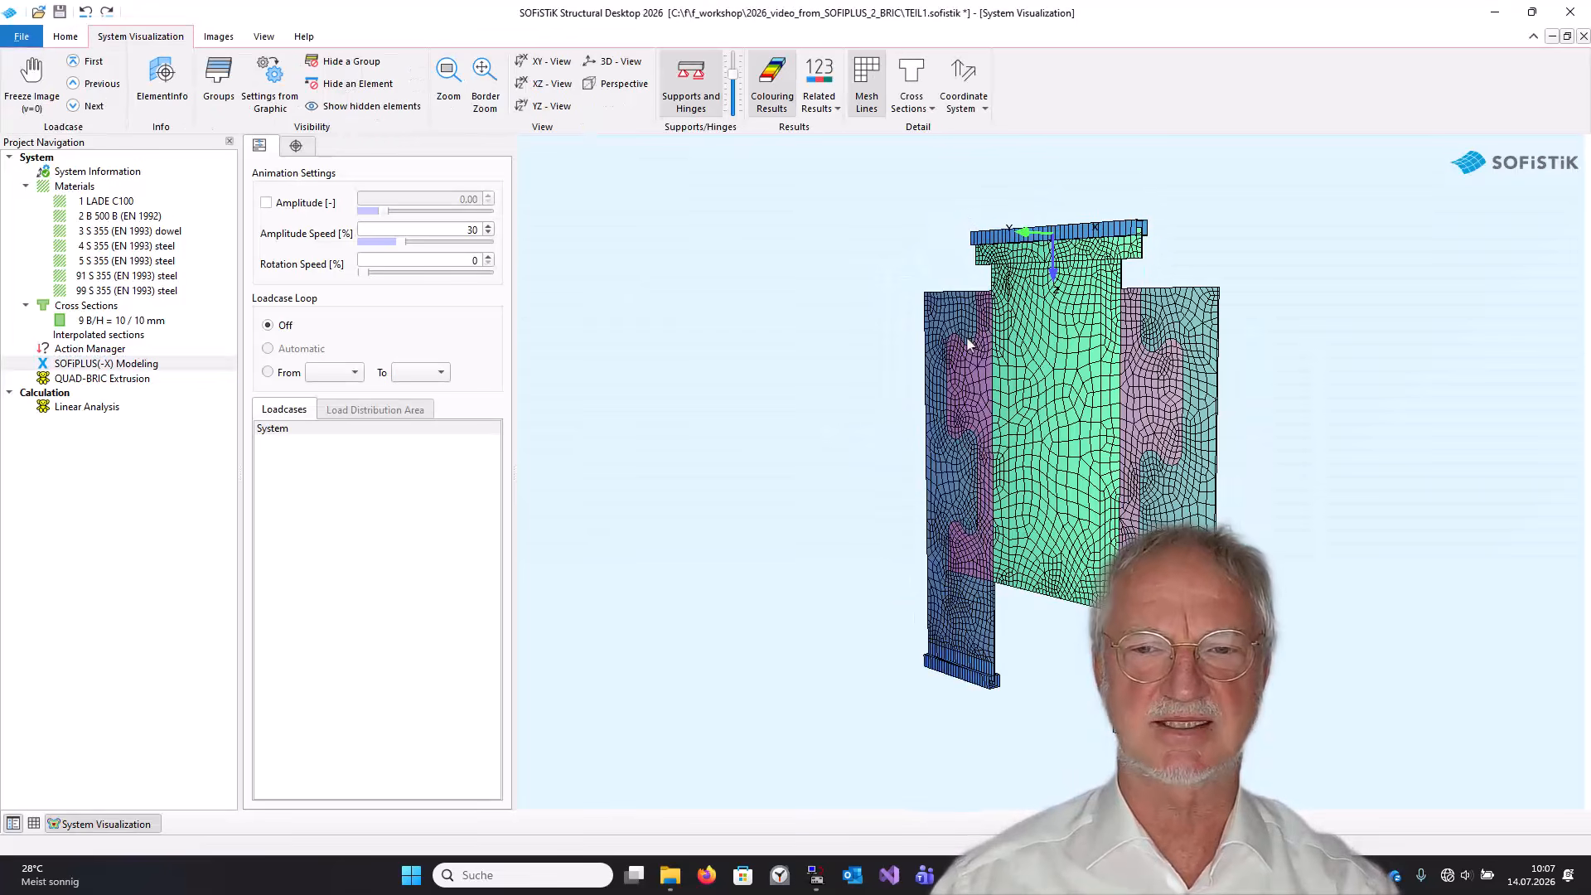
Close the visualization, open the QUAD-BRIC Extrusion task in the text editor and review its AQUA and SOFIMSHA input.
left_click(1584, 37)
double_click(93, 380)
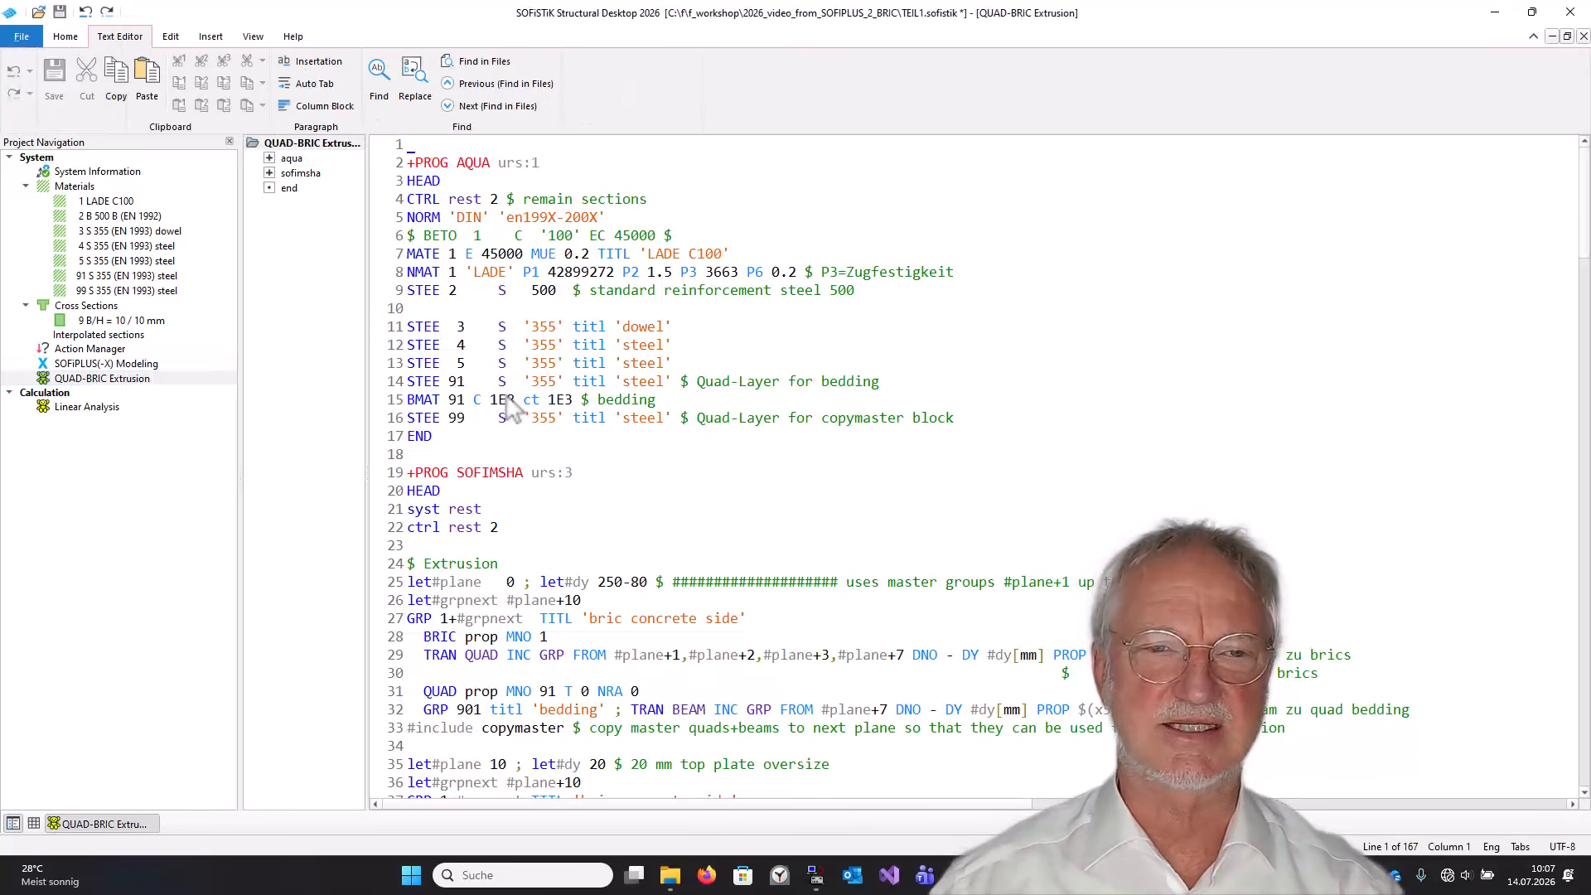
left_click_drag(389, 164, 401, 301)
left_click(532, 327)
left_click(389, 274)
left_click(571, 296)
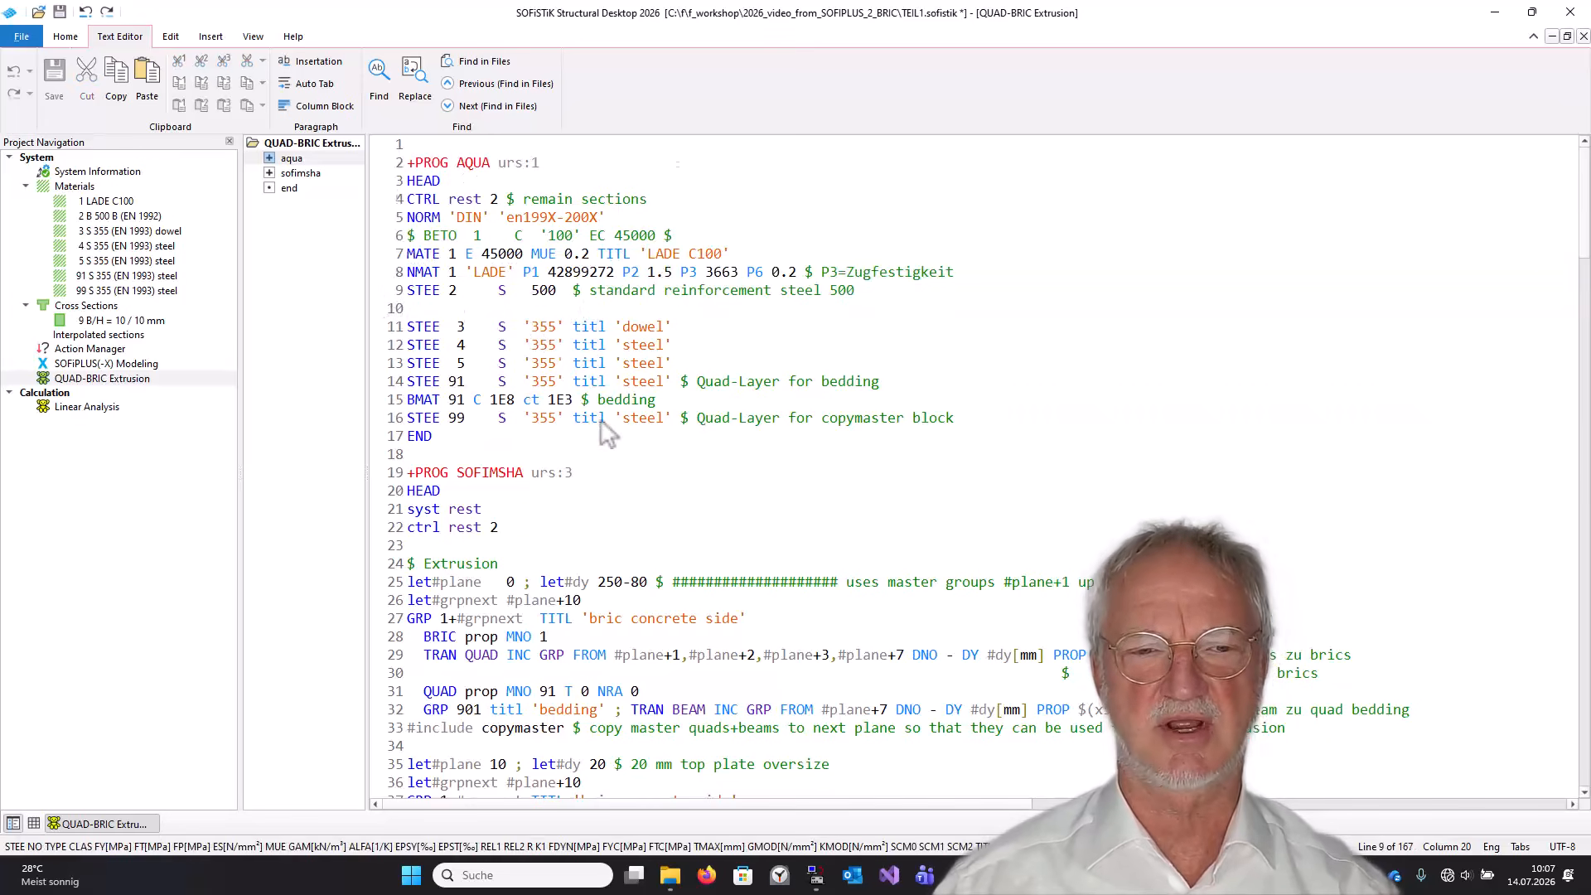
scroll(602, 420, "down", 5)
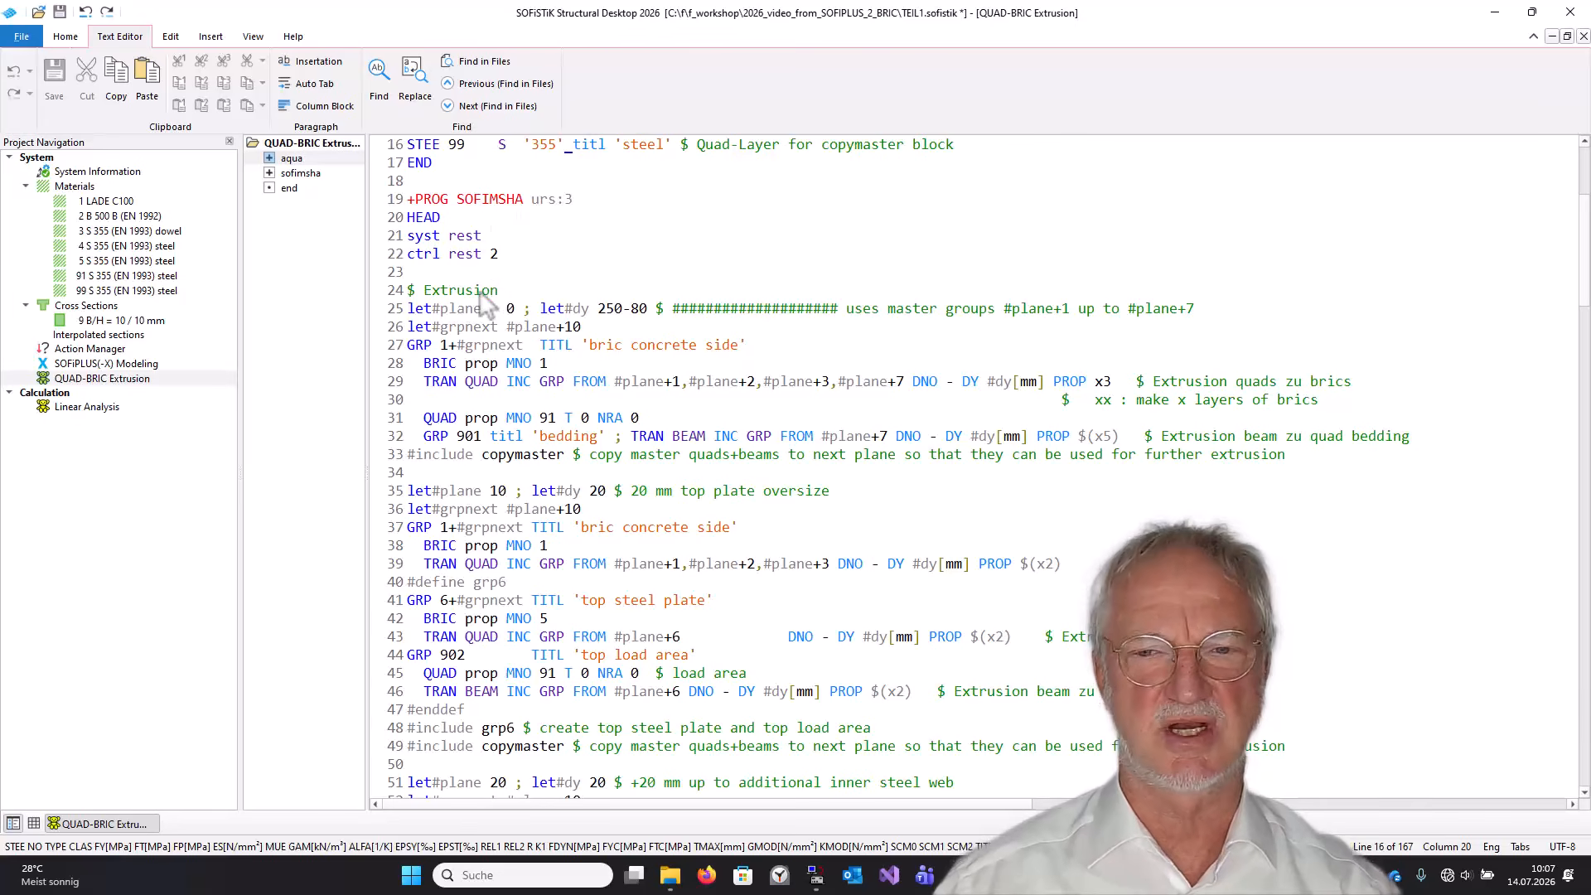
Insert blank lines after the first extrusion TRAN line and add two end lines there to stop the input early.
left_click(1354, 404)
key("Return")
key("Return")
key("Return")
key("Return")
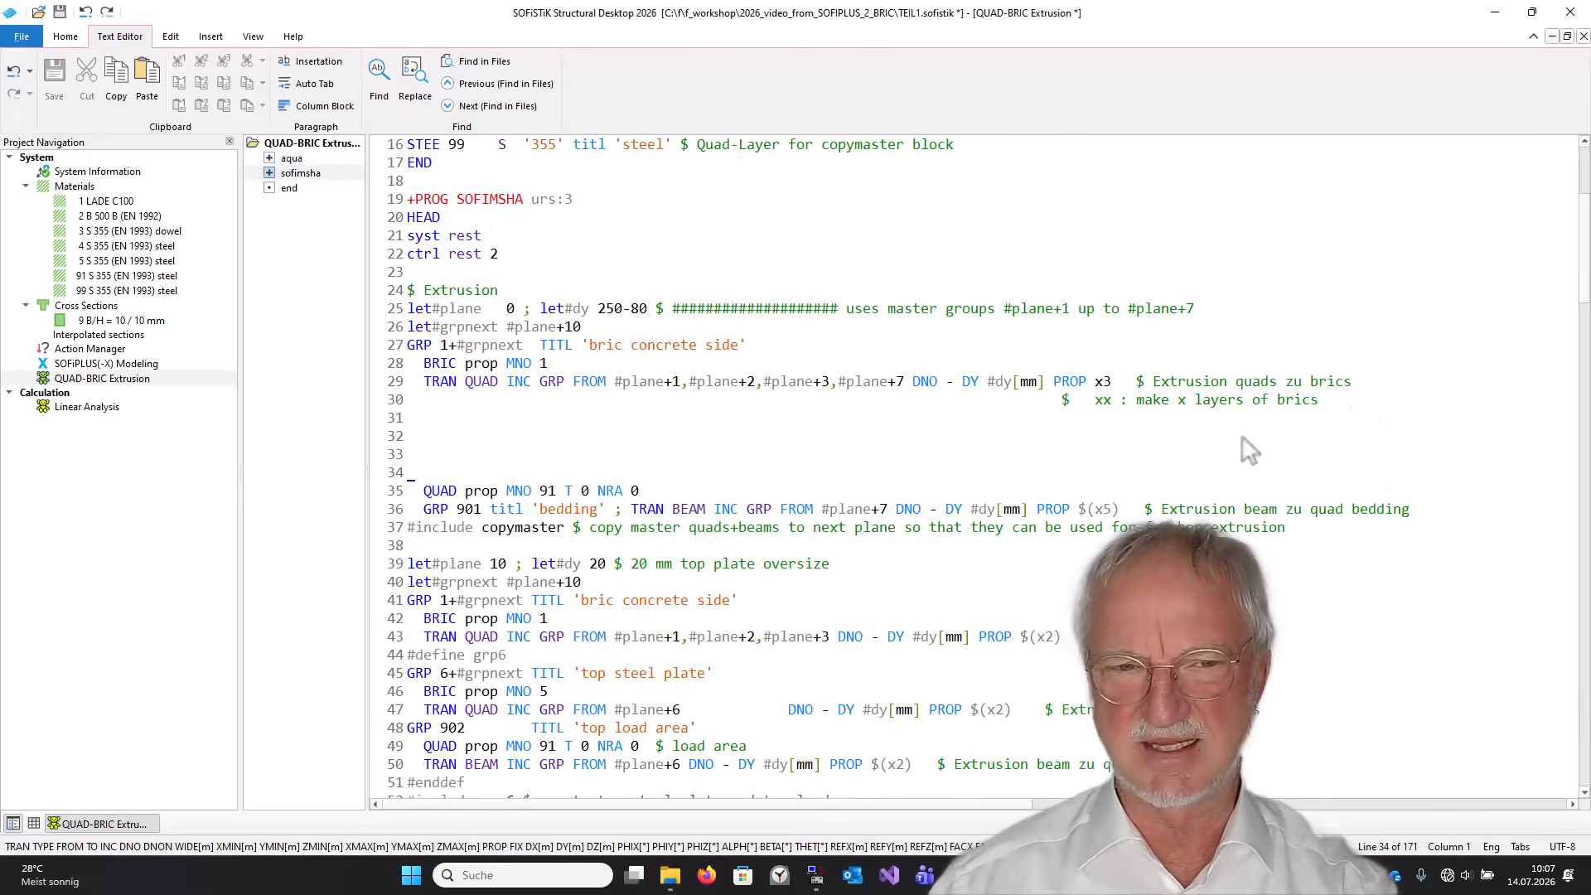
key("Return")
key("Return")
key("Return")
left_click(408, 452)
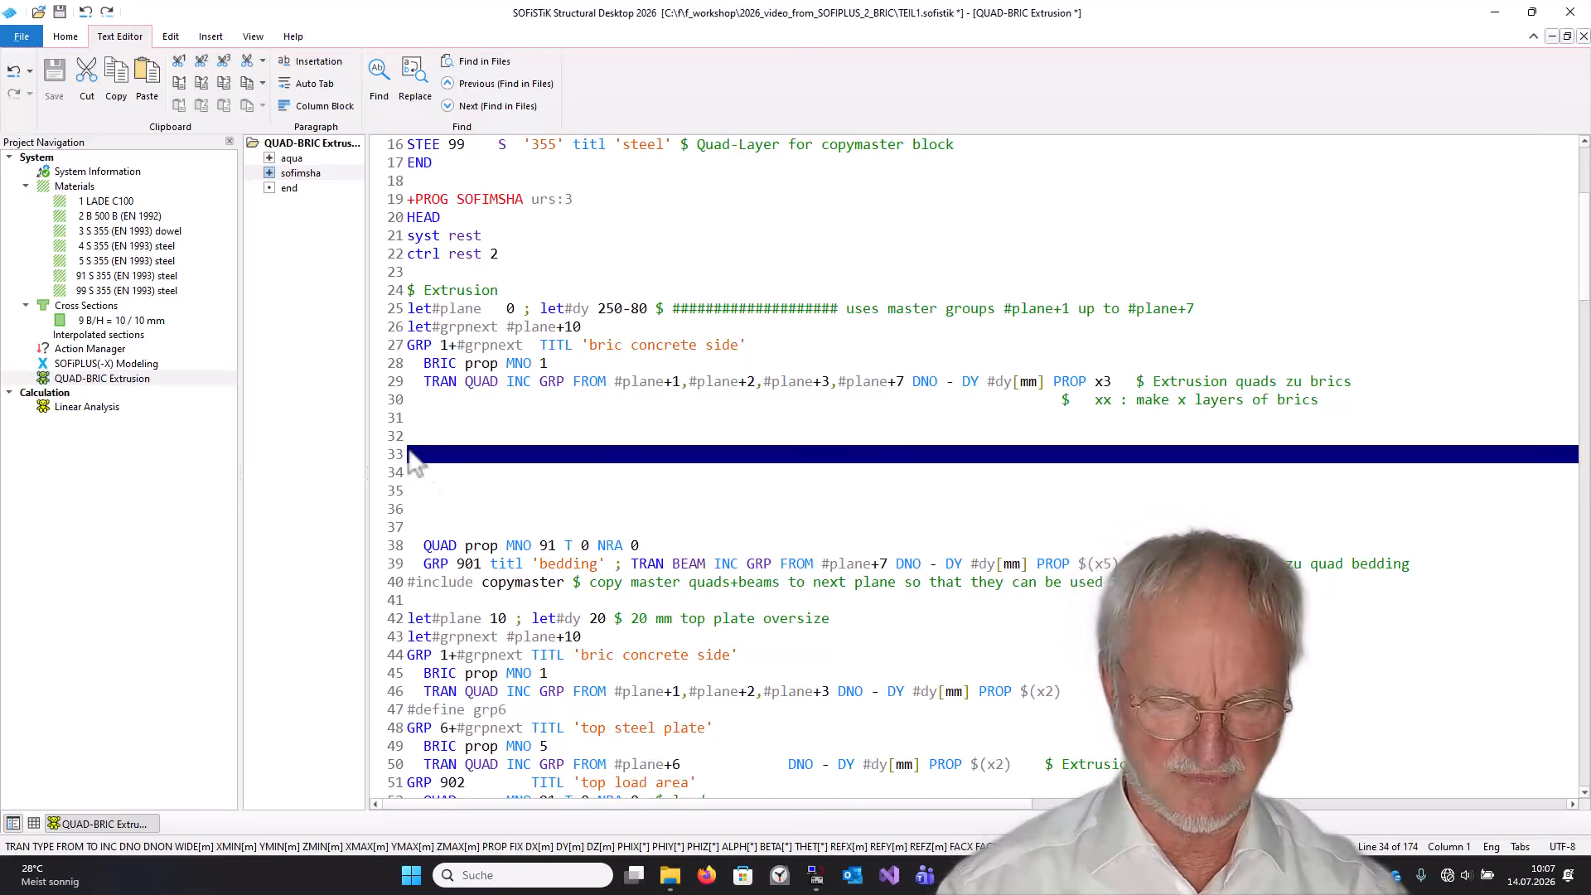
type("en")
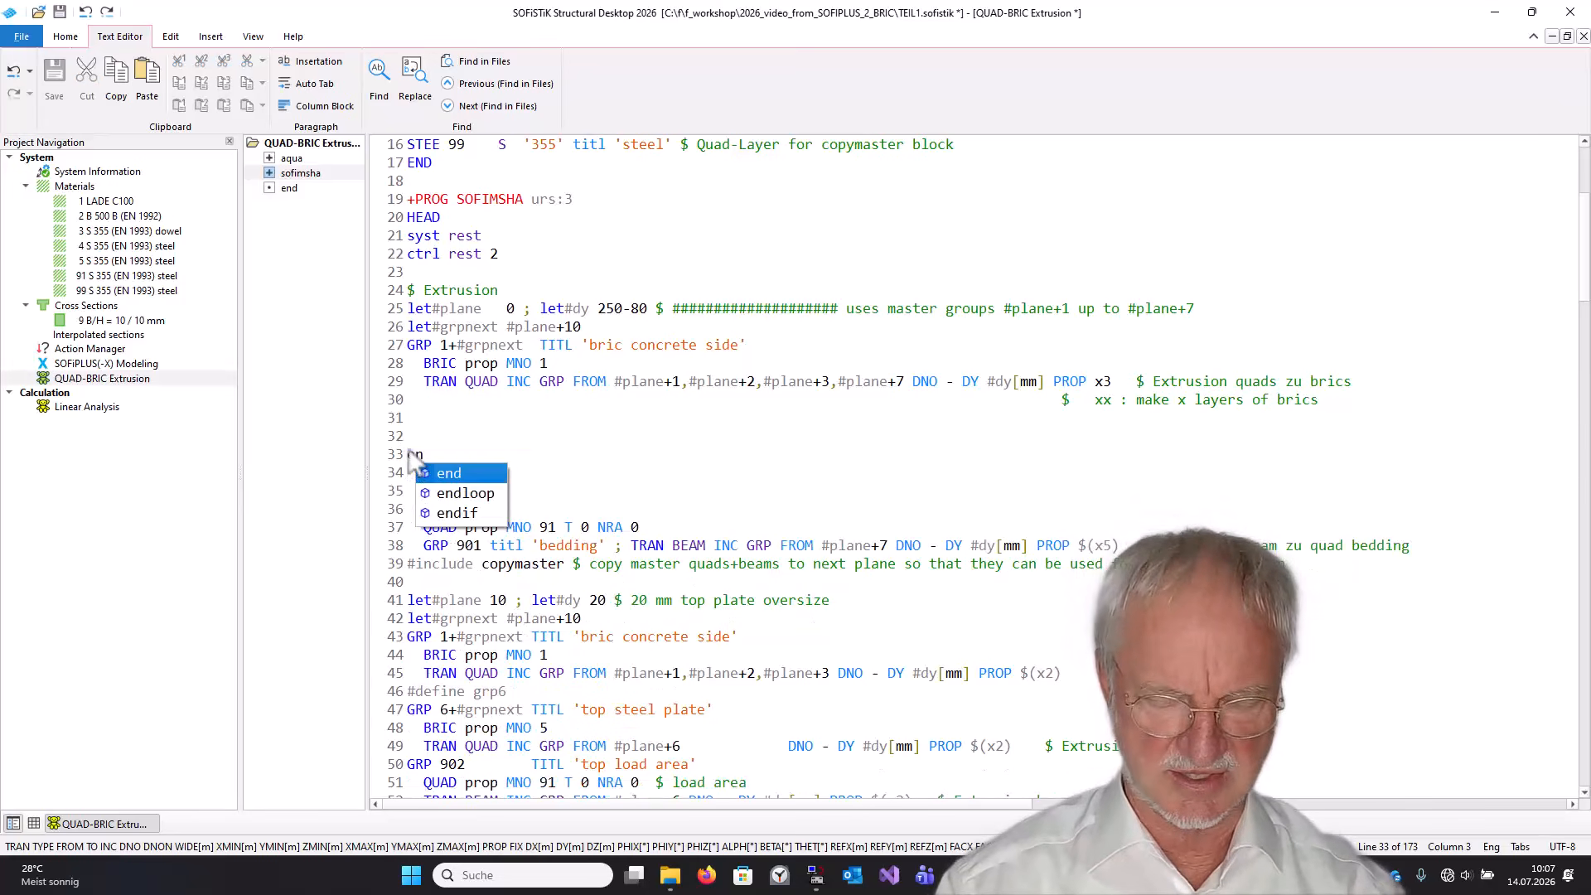
type("d")
key("Return")
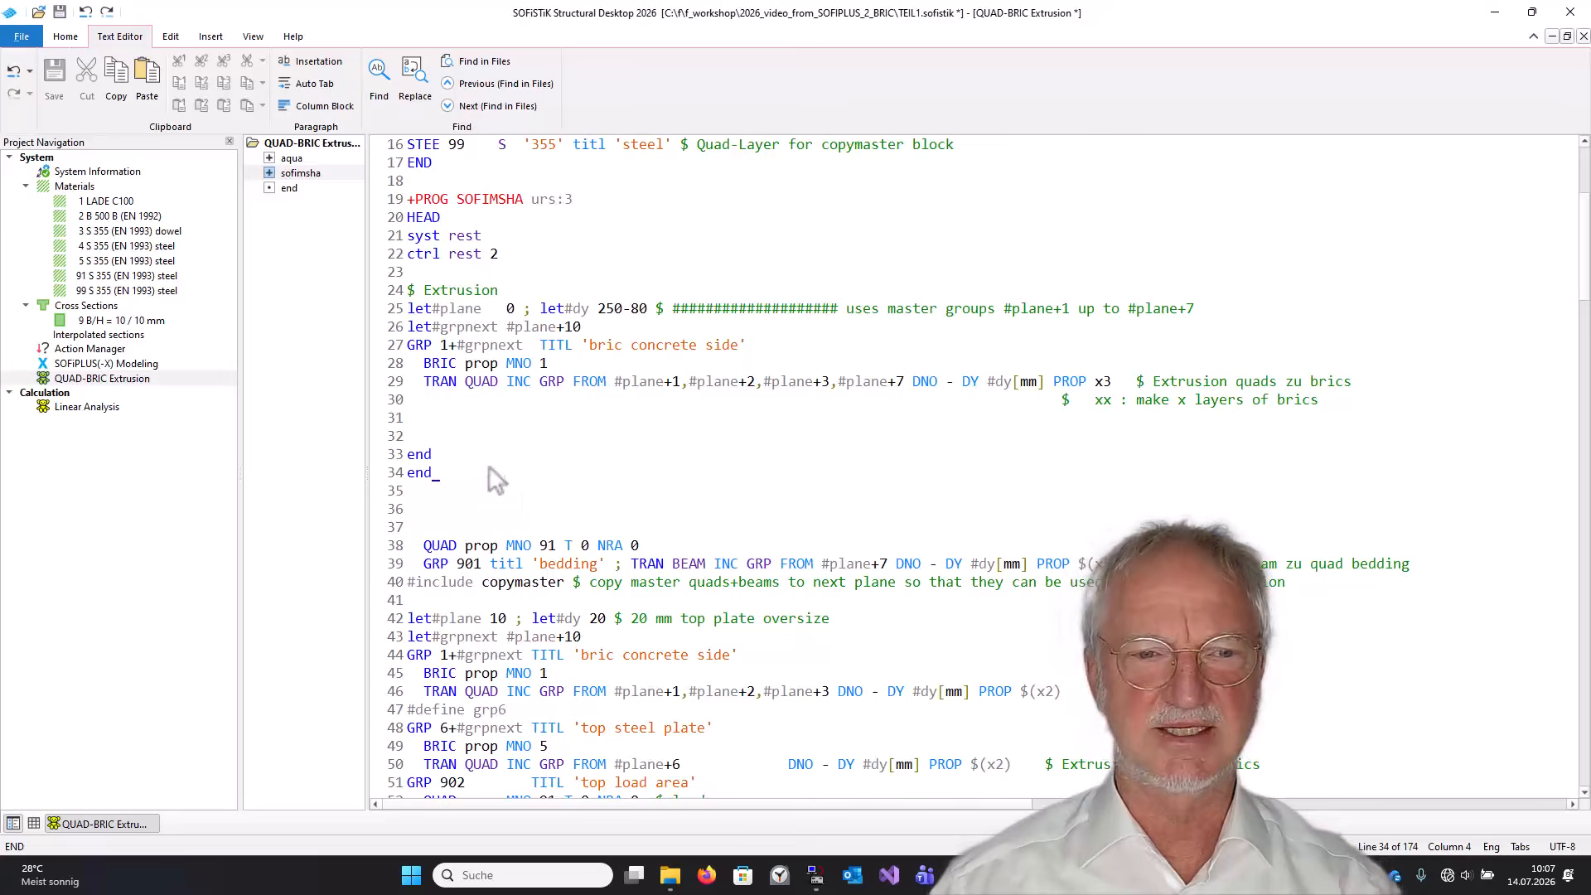
Calculate the QUAD-BRIC Extrusion task.
left_click(407, 461)
left_click(458, 493)
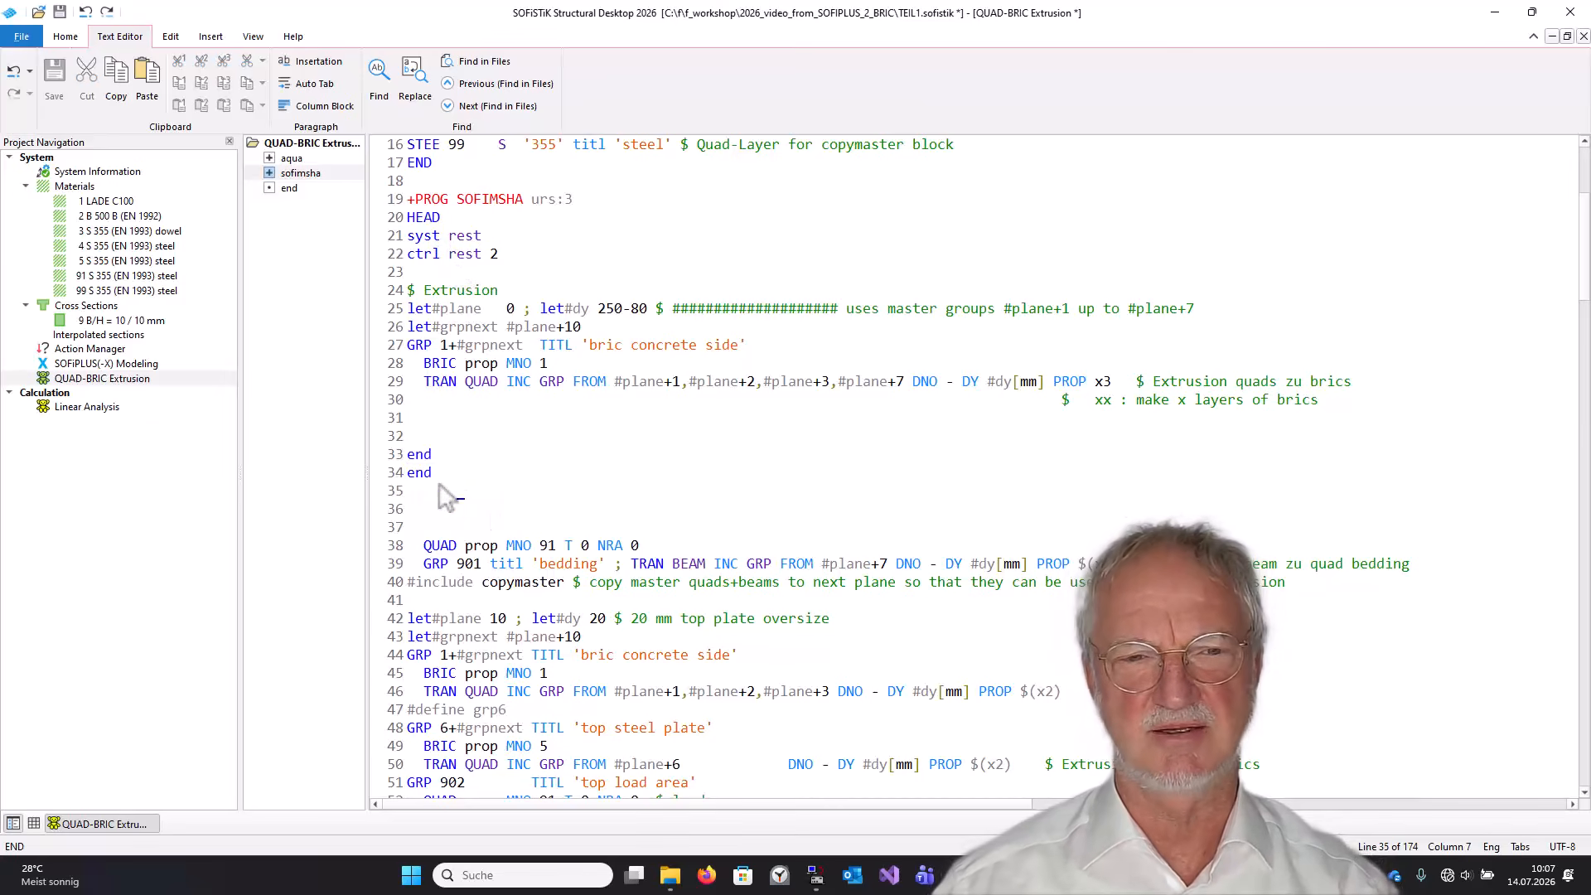
left_click_drag(428, 387, 473, 386)
left_click_drag(443, 292, 470, 292)
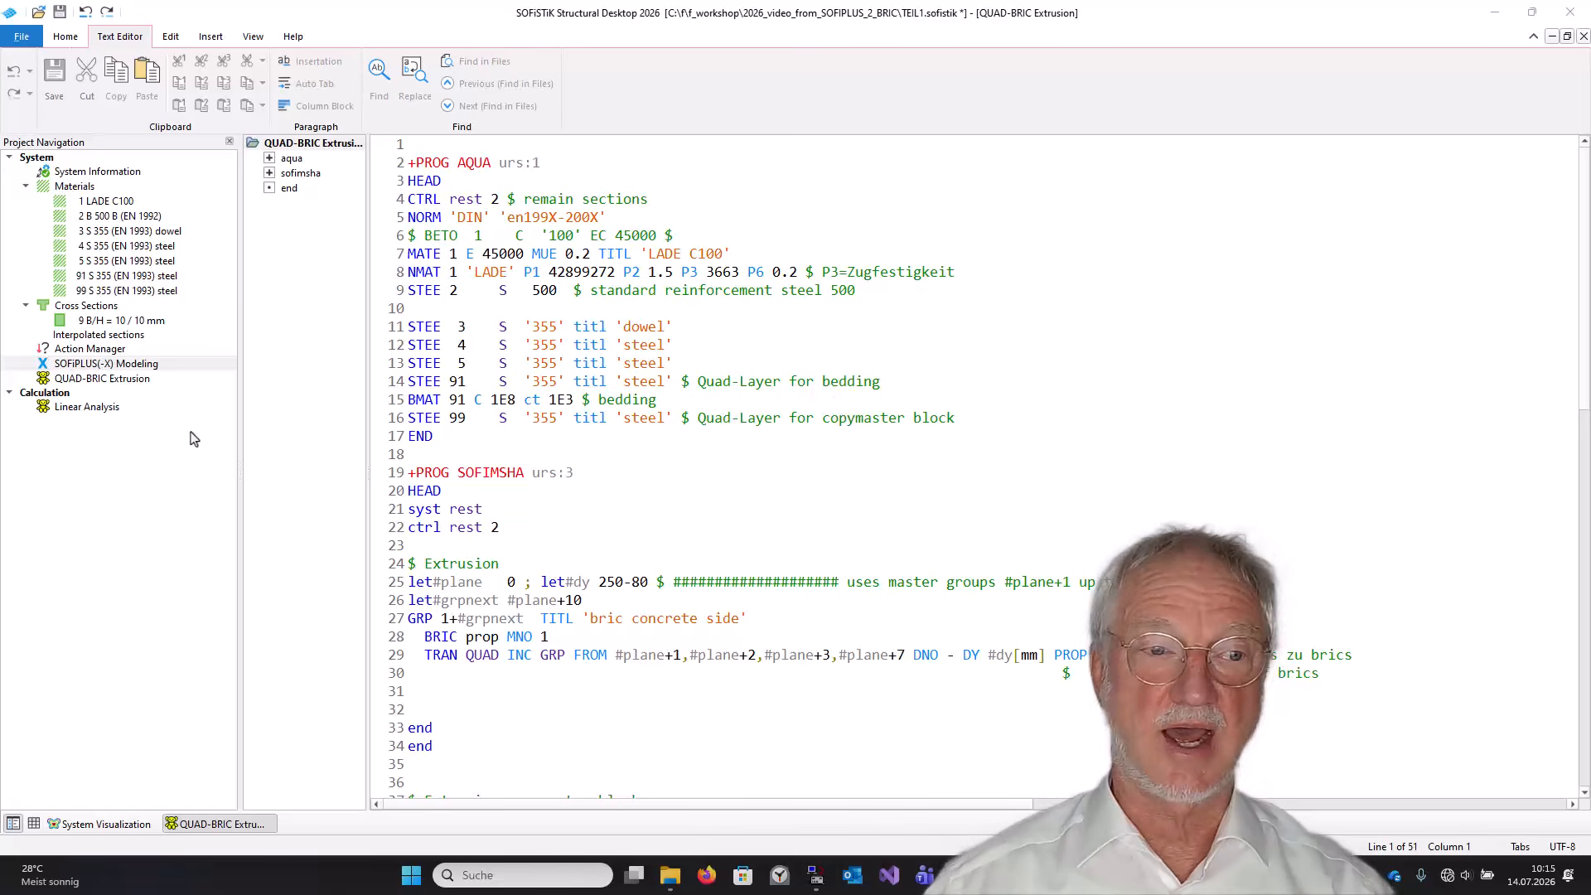
right_click(108, 381)
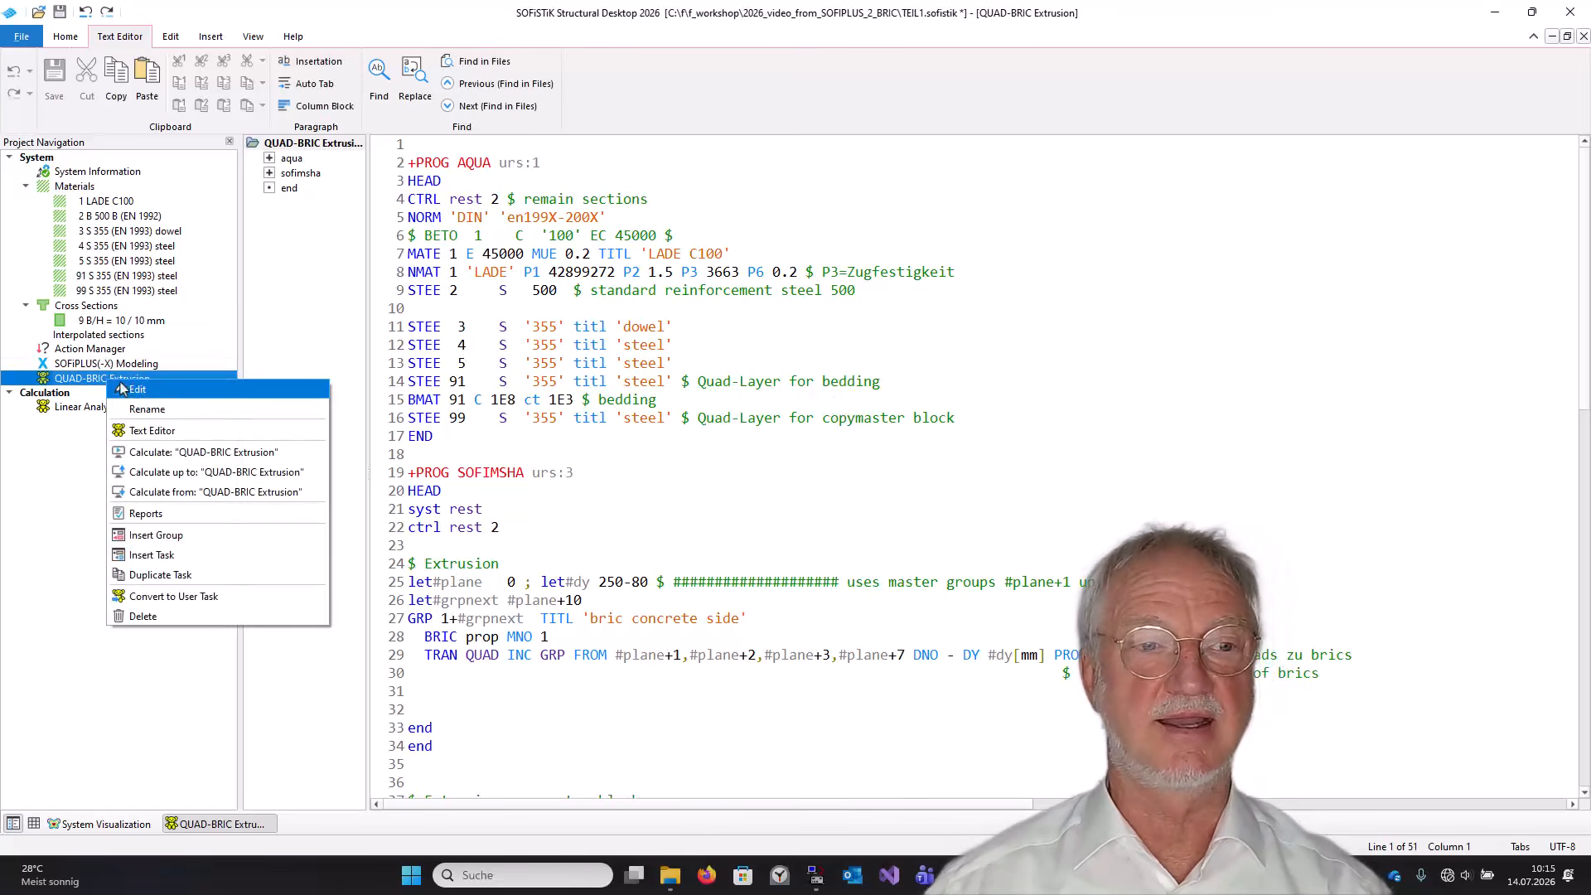
left_click(155, 453)
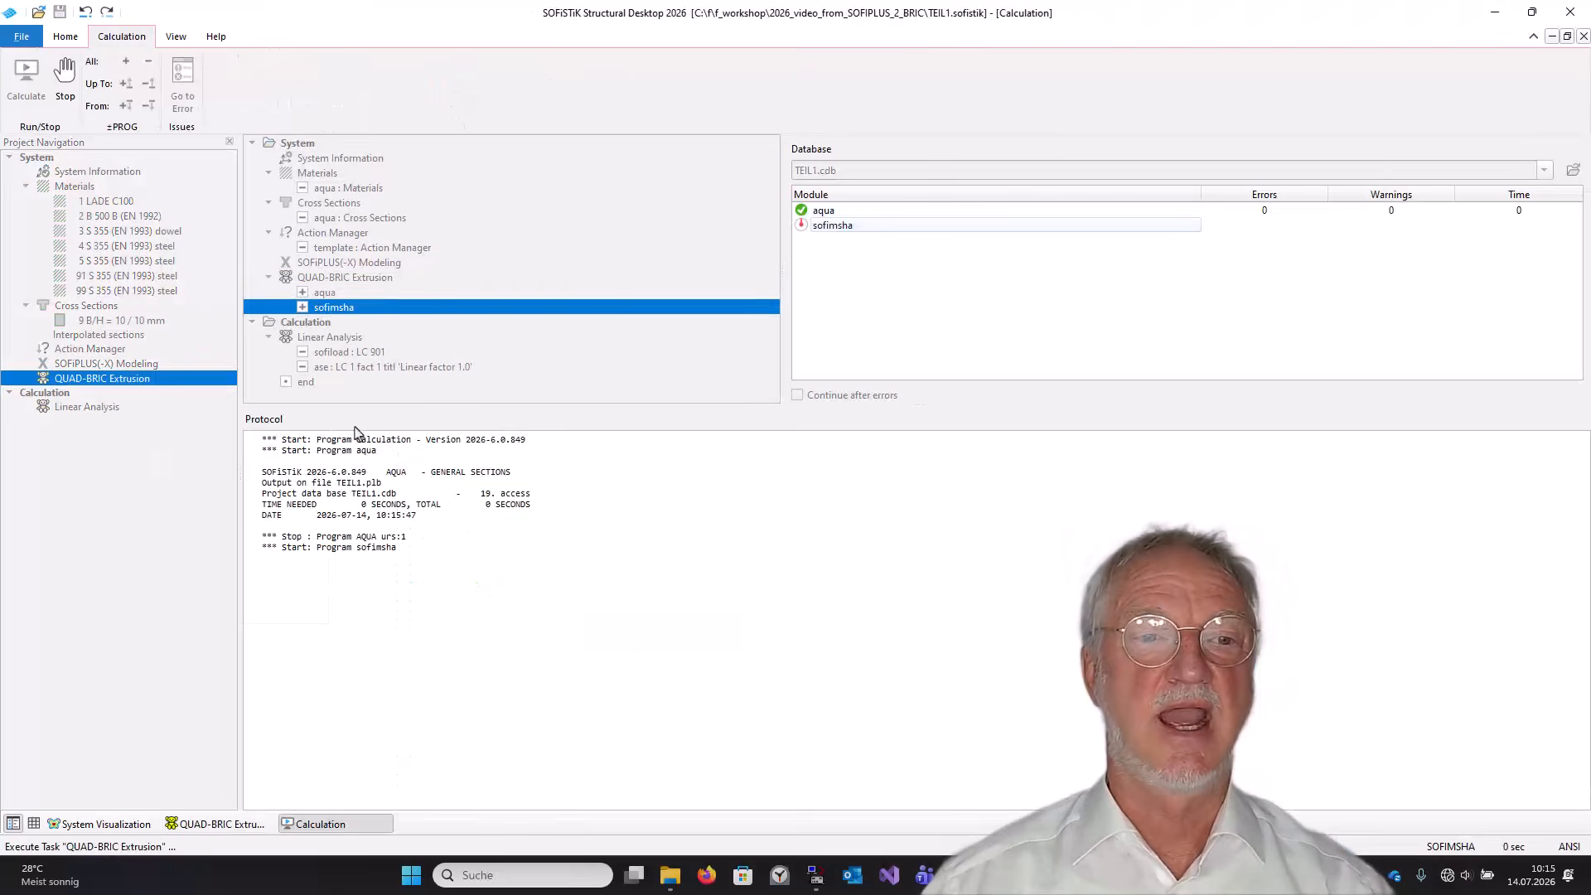
Open the system visualization and rotate the model to inspect the extruded bricks.
left_click(66, 37)
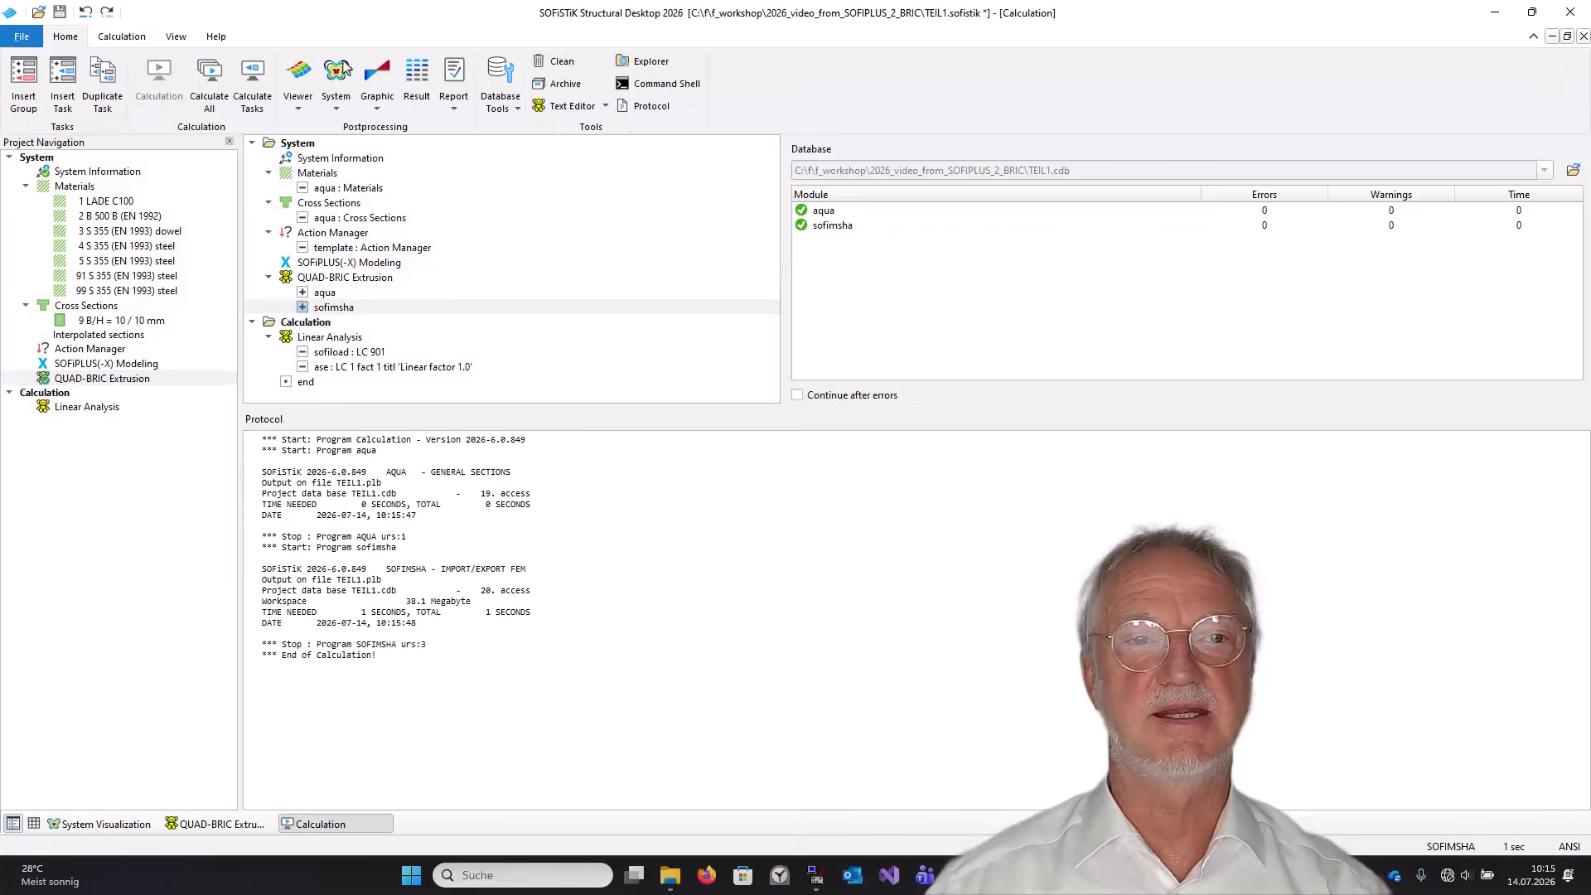
left_click(338, 73)
left_click_drag(785, 385, 1348, 460)
left_click_drag(1069, 487, 1065, 438)
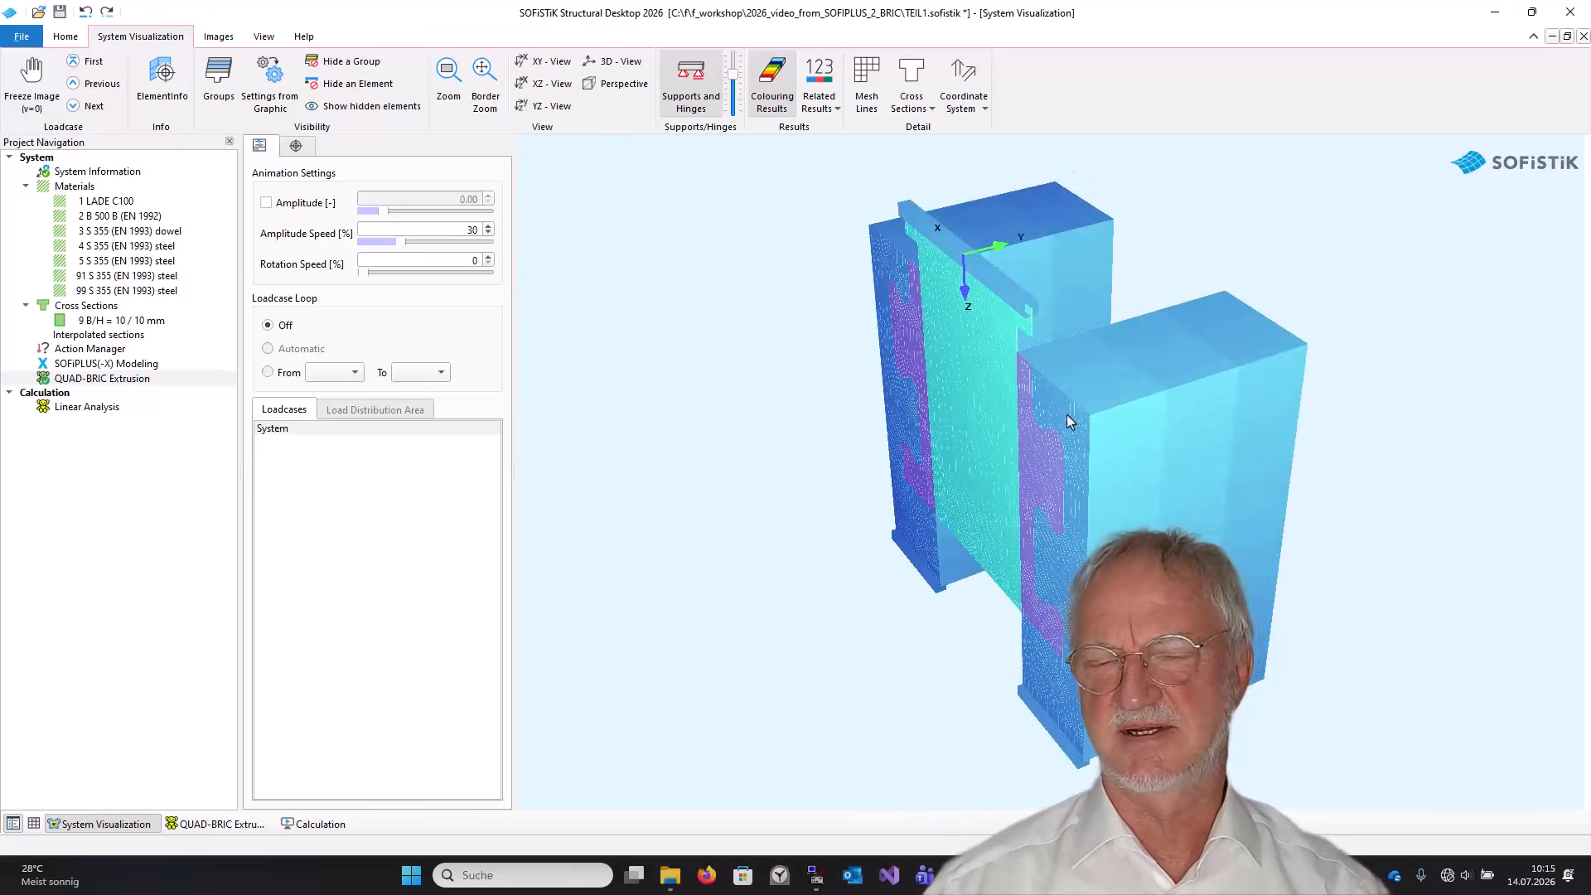
Reopen the QUAD-BRIC Extrusion input and move the two end lines below the copymaster include block.
left_click(48, 380)
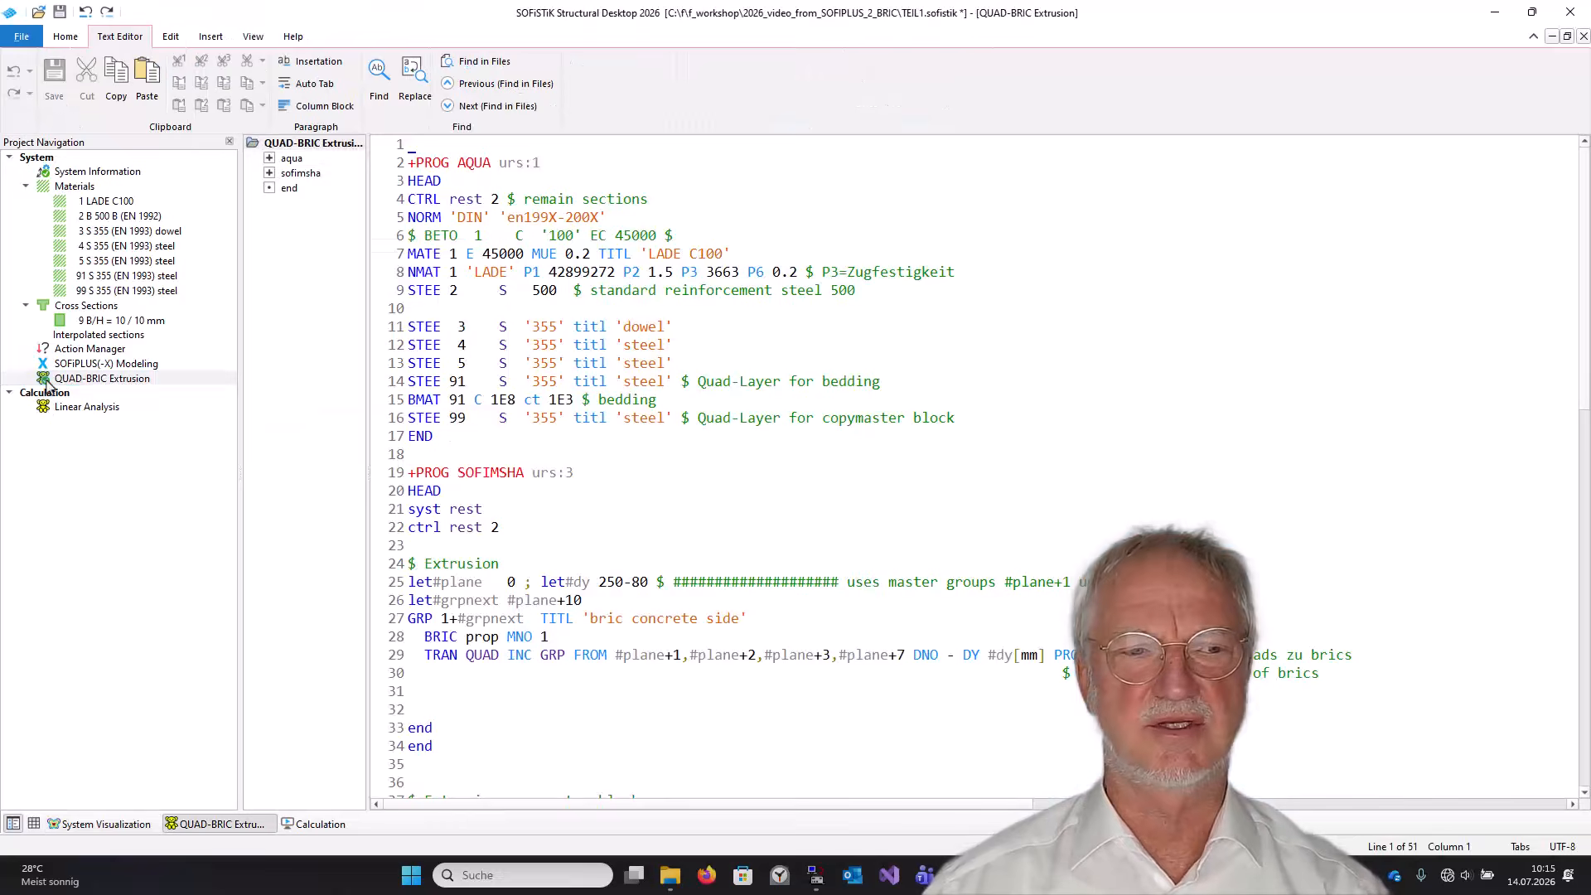
key("Page_Down")
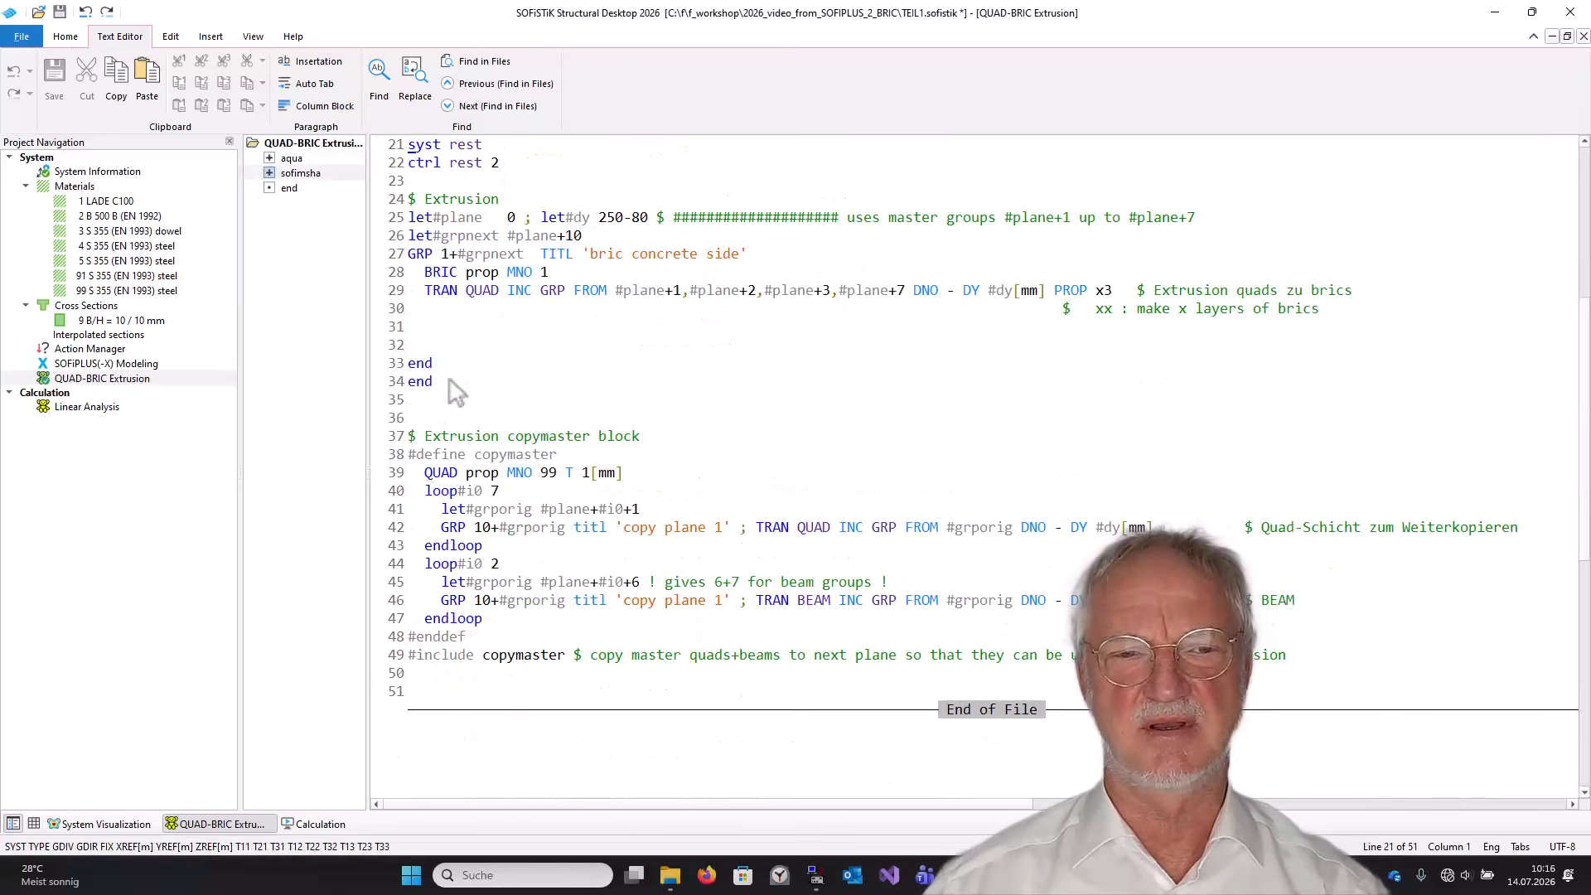
left_click_drag(401, 345, 399, 682)
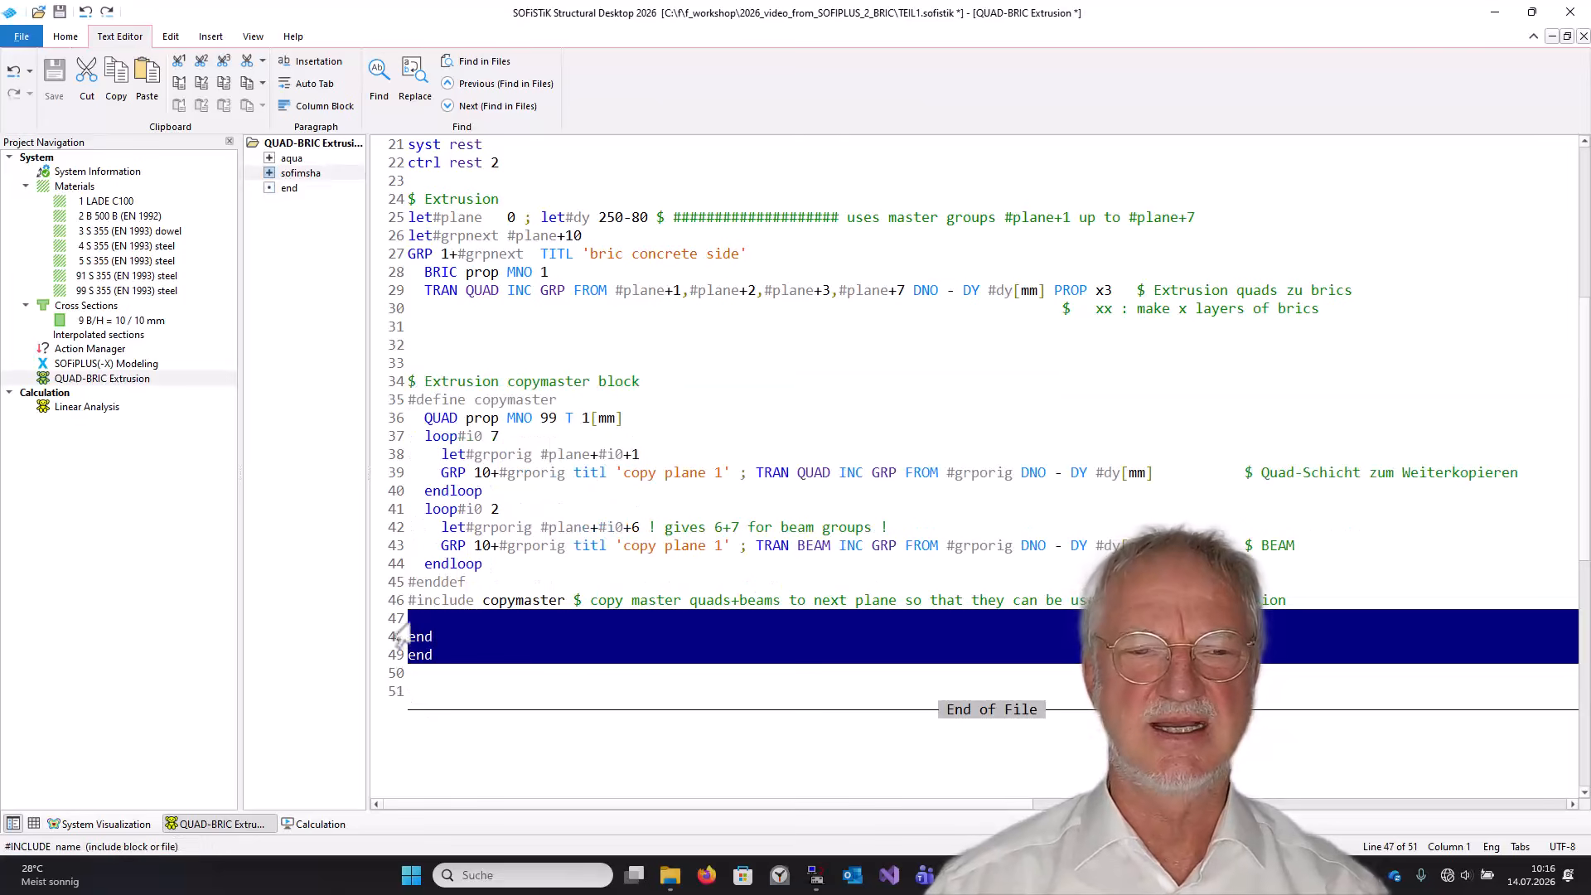
Open the SOFiPLUS(-X) Modeling task, export the entire system with the default mesh settings, and return to the desktop.
left_click(119, 367)
right_click(119, 367)
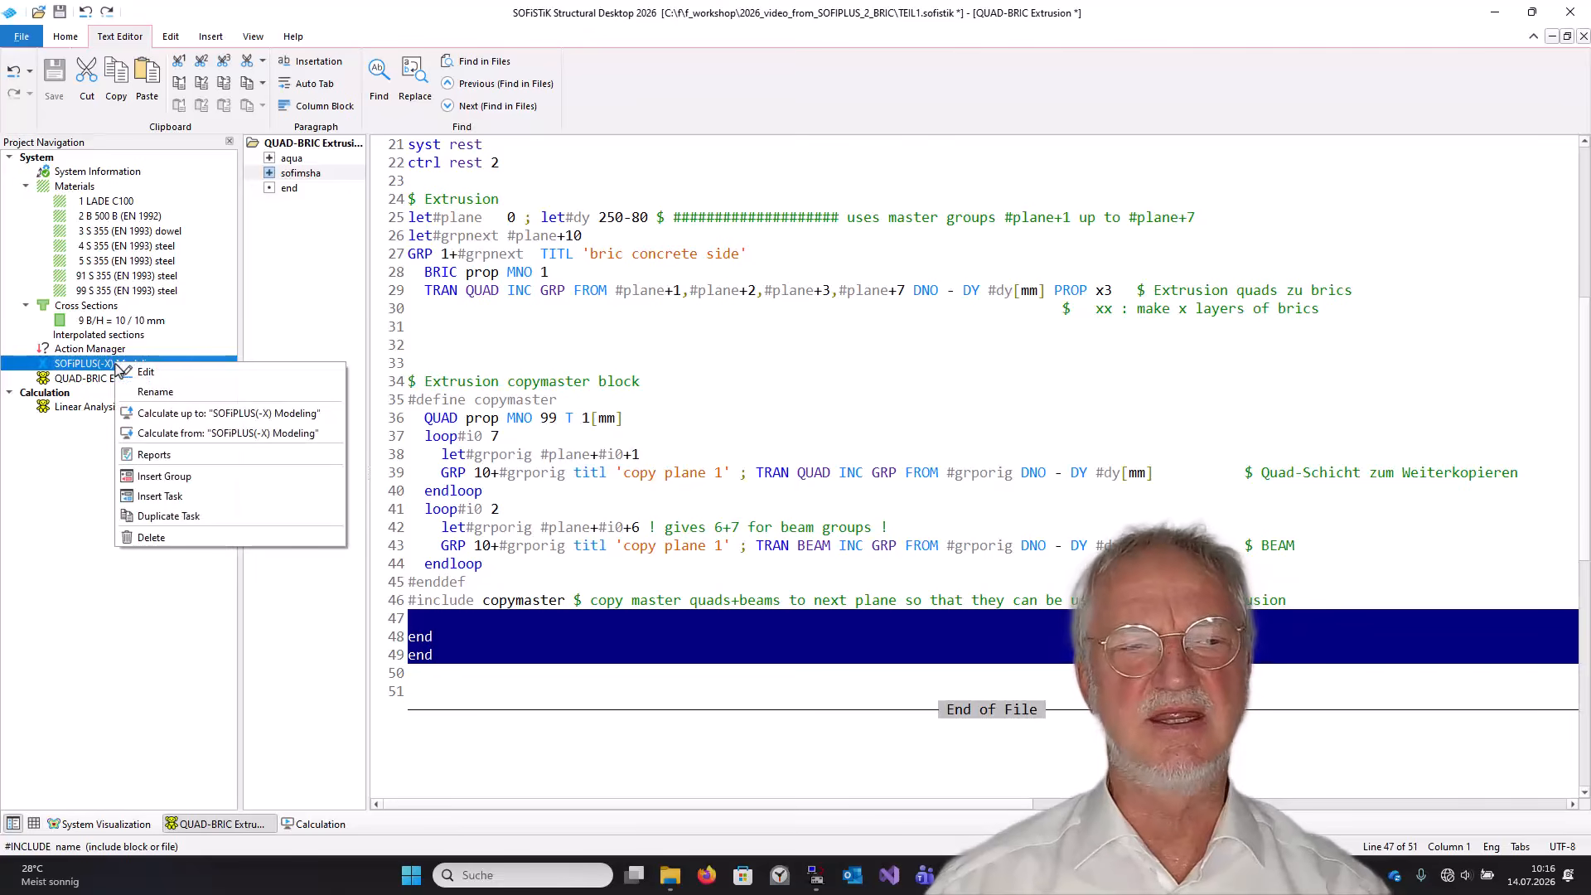
left_click(143, 372)
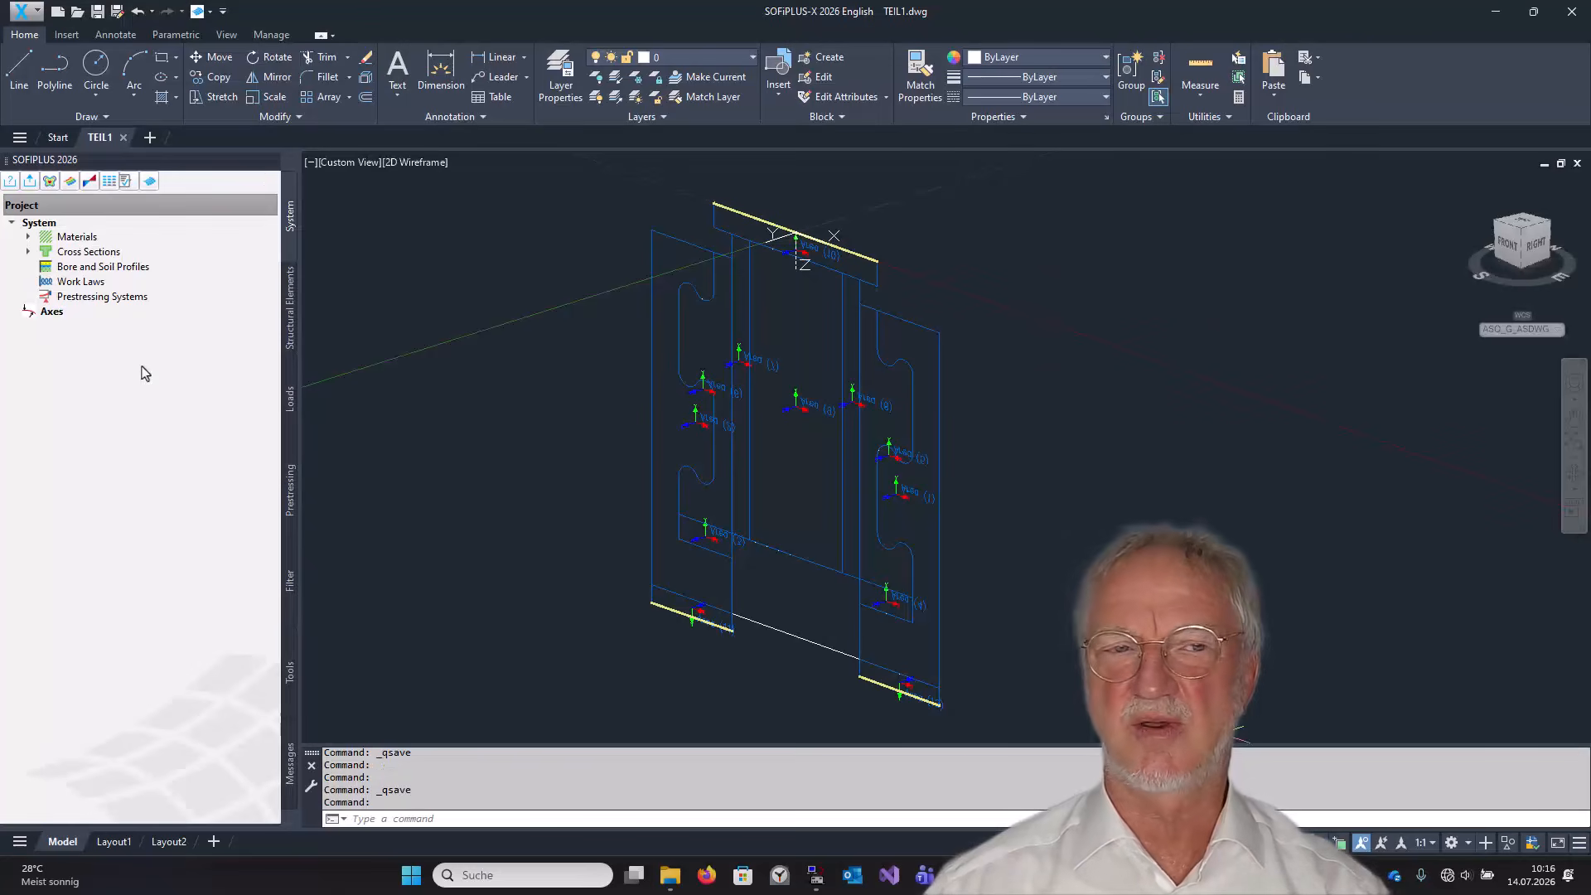
left_click(30, 181)
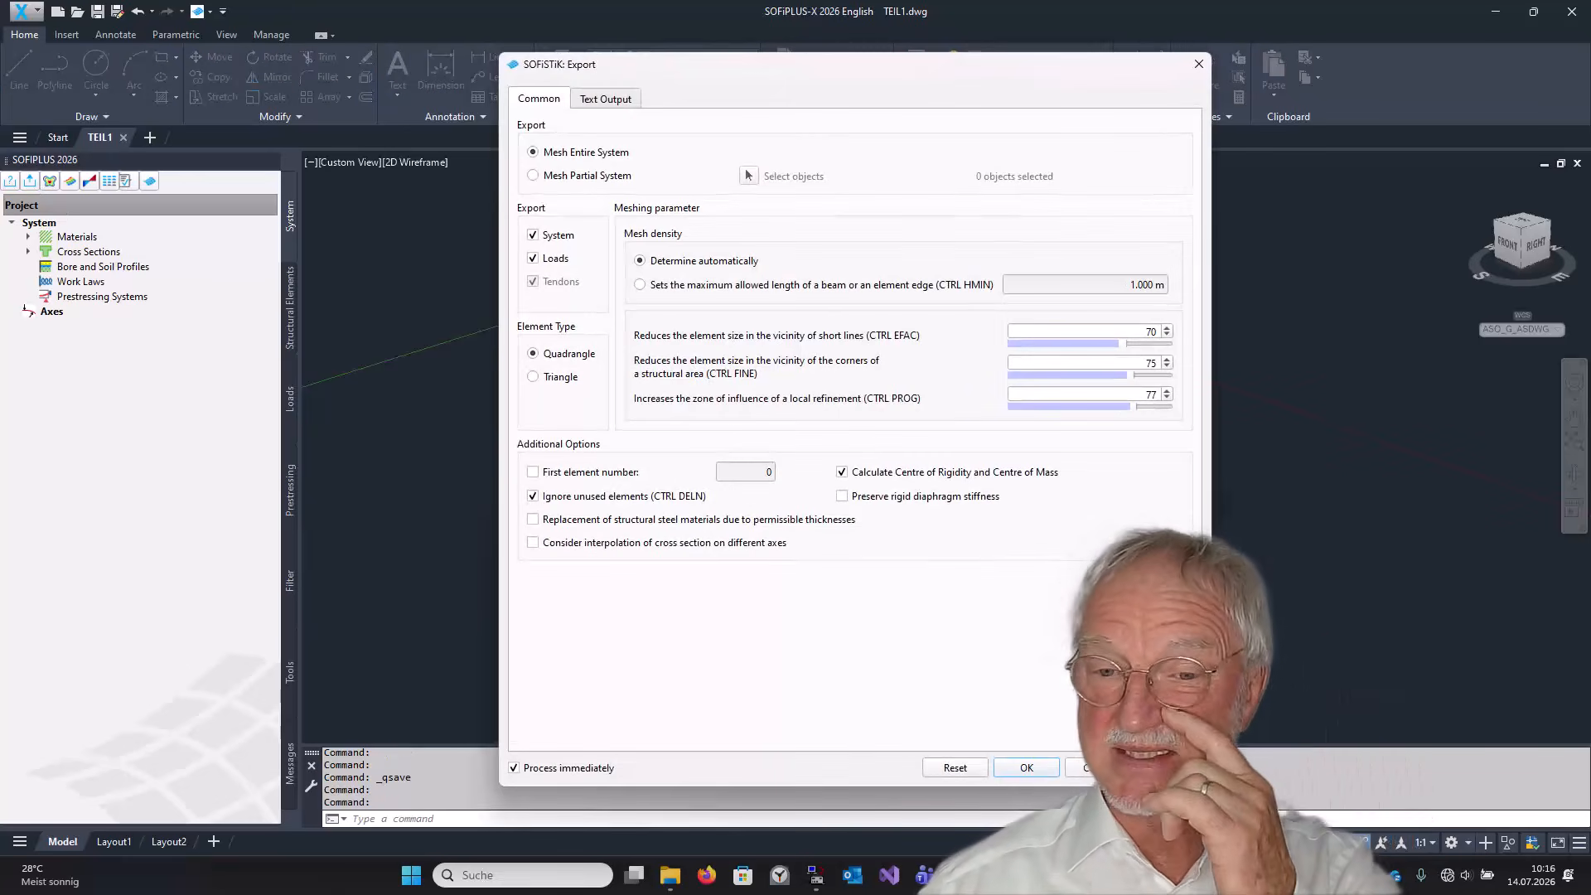
left_click(1026, 768)
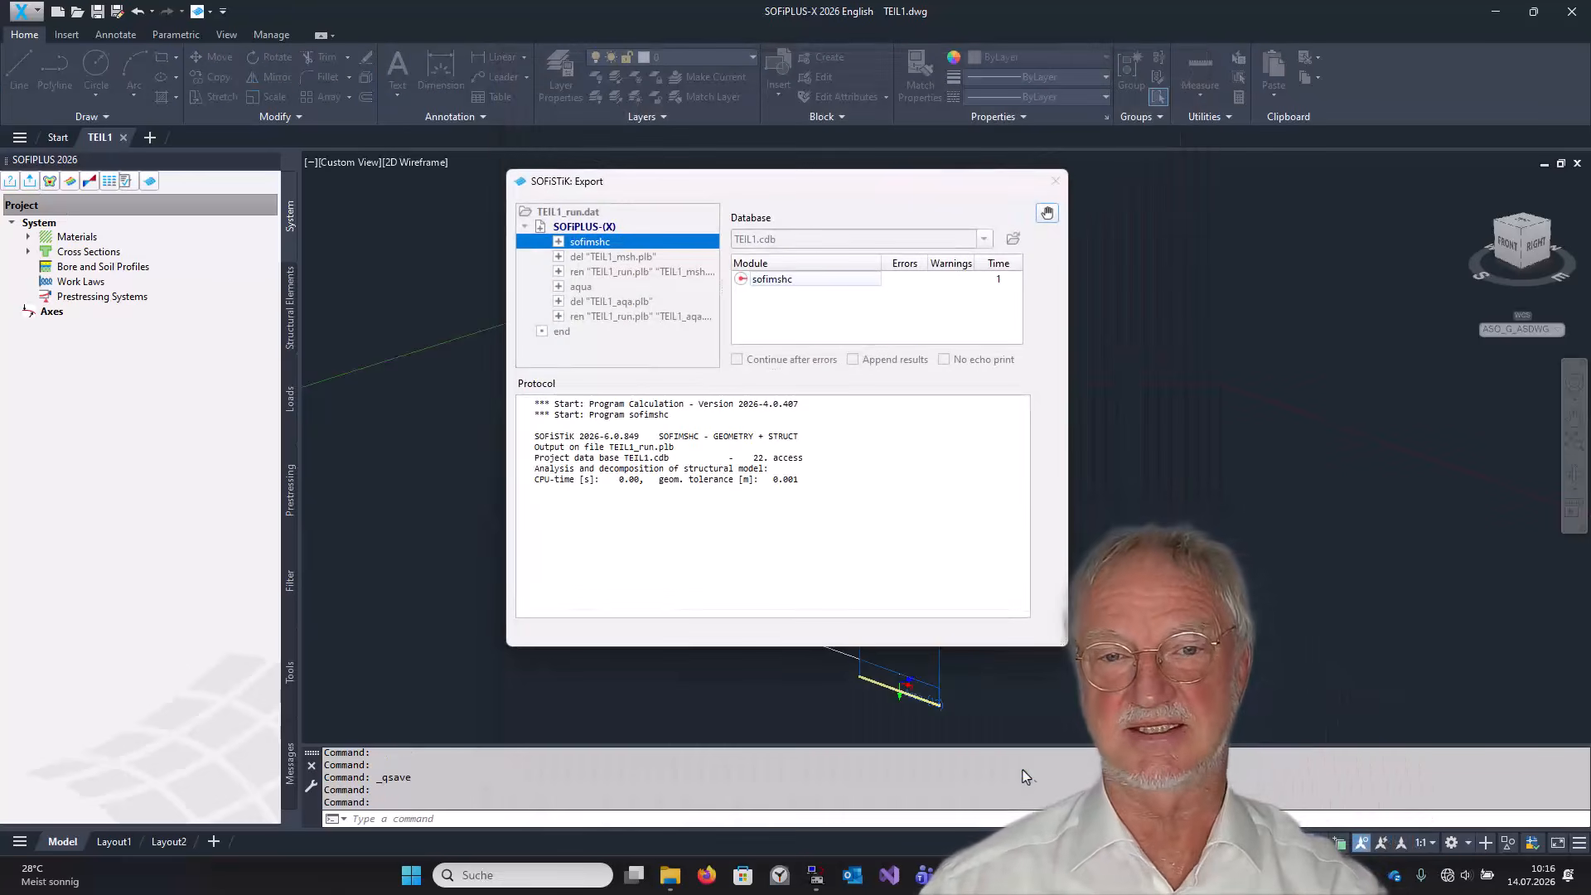
left_click(1144, 874)
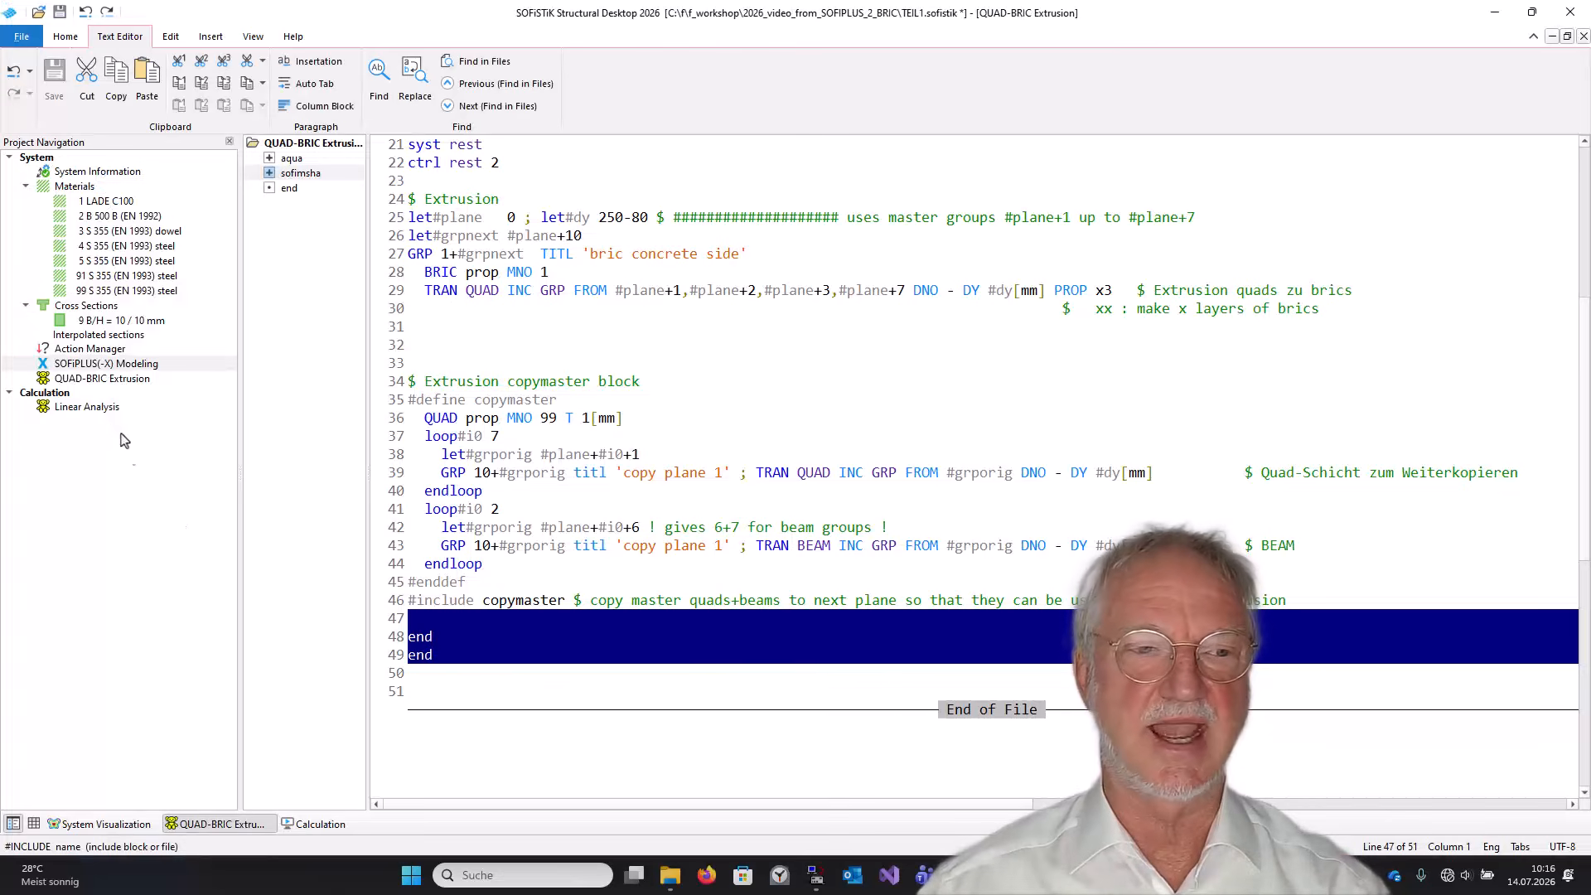
Recalculate the QUAD-BRIC Extrusion task and rotate the resulting system view.
right_click(96, 379)
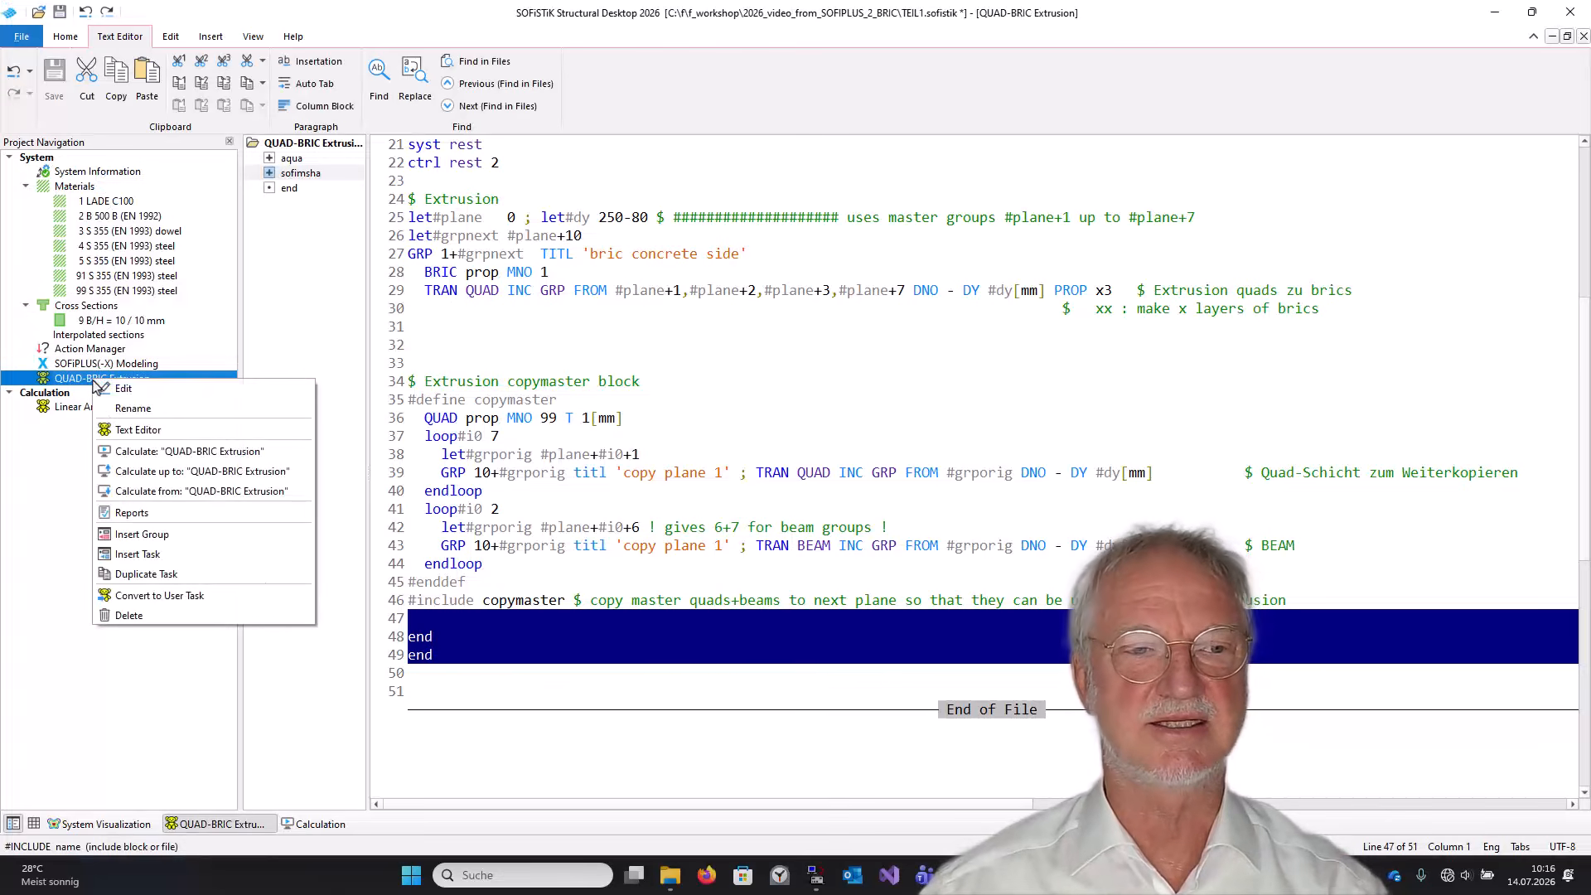
left_click(154, 452)
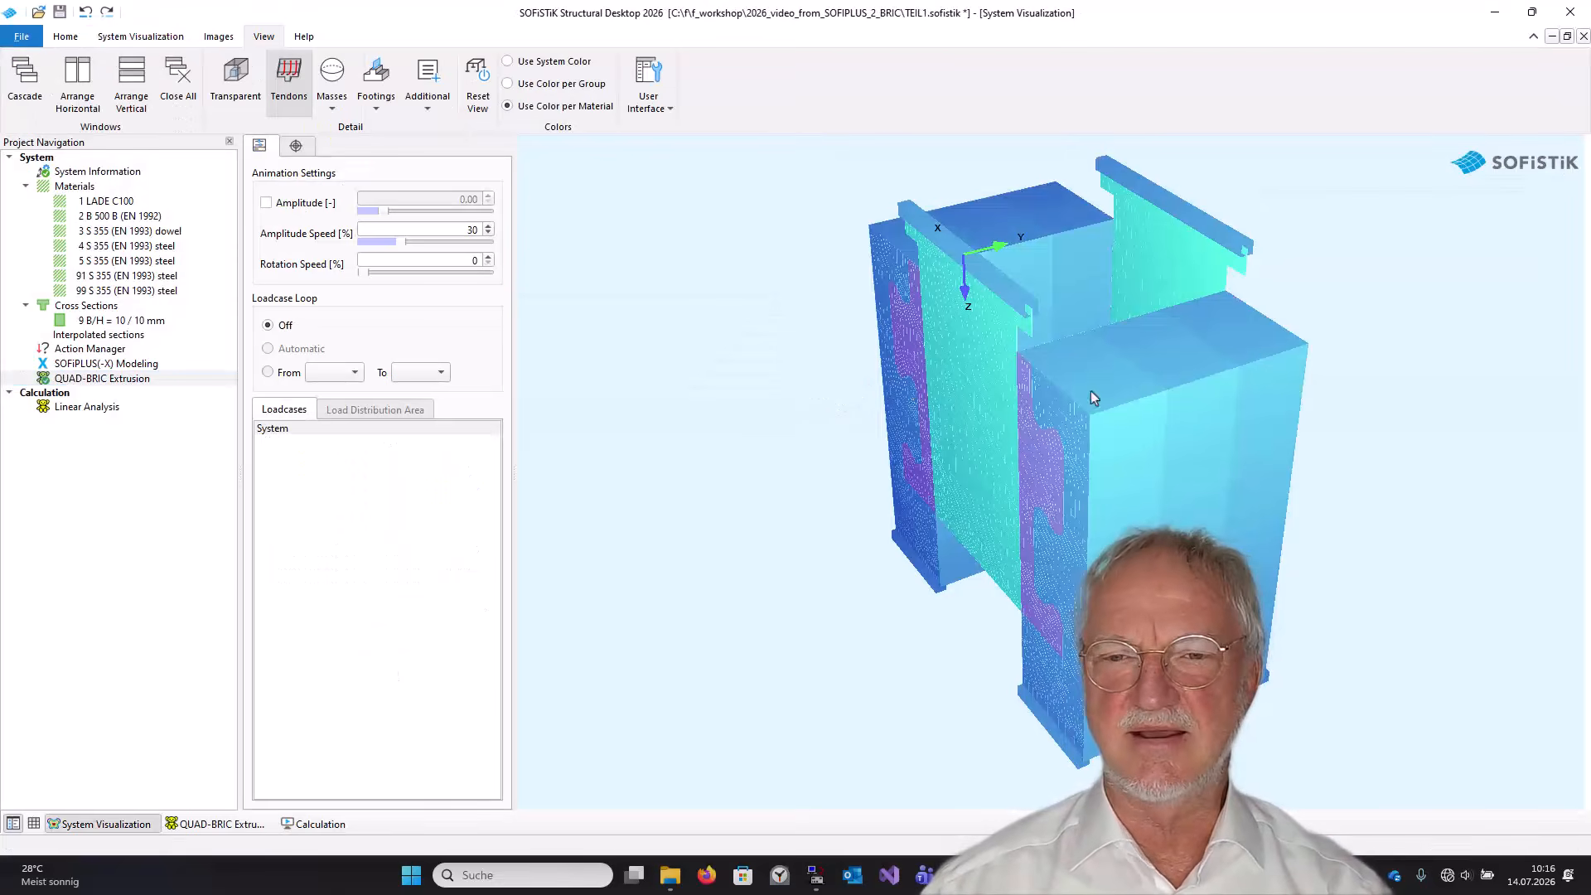
middle_click_drag(1132, 383, 810, 452)
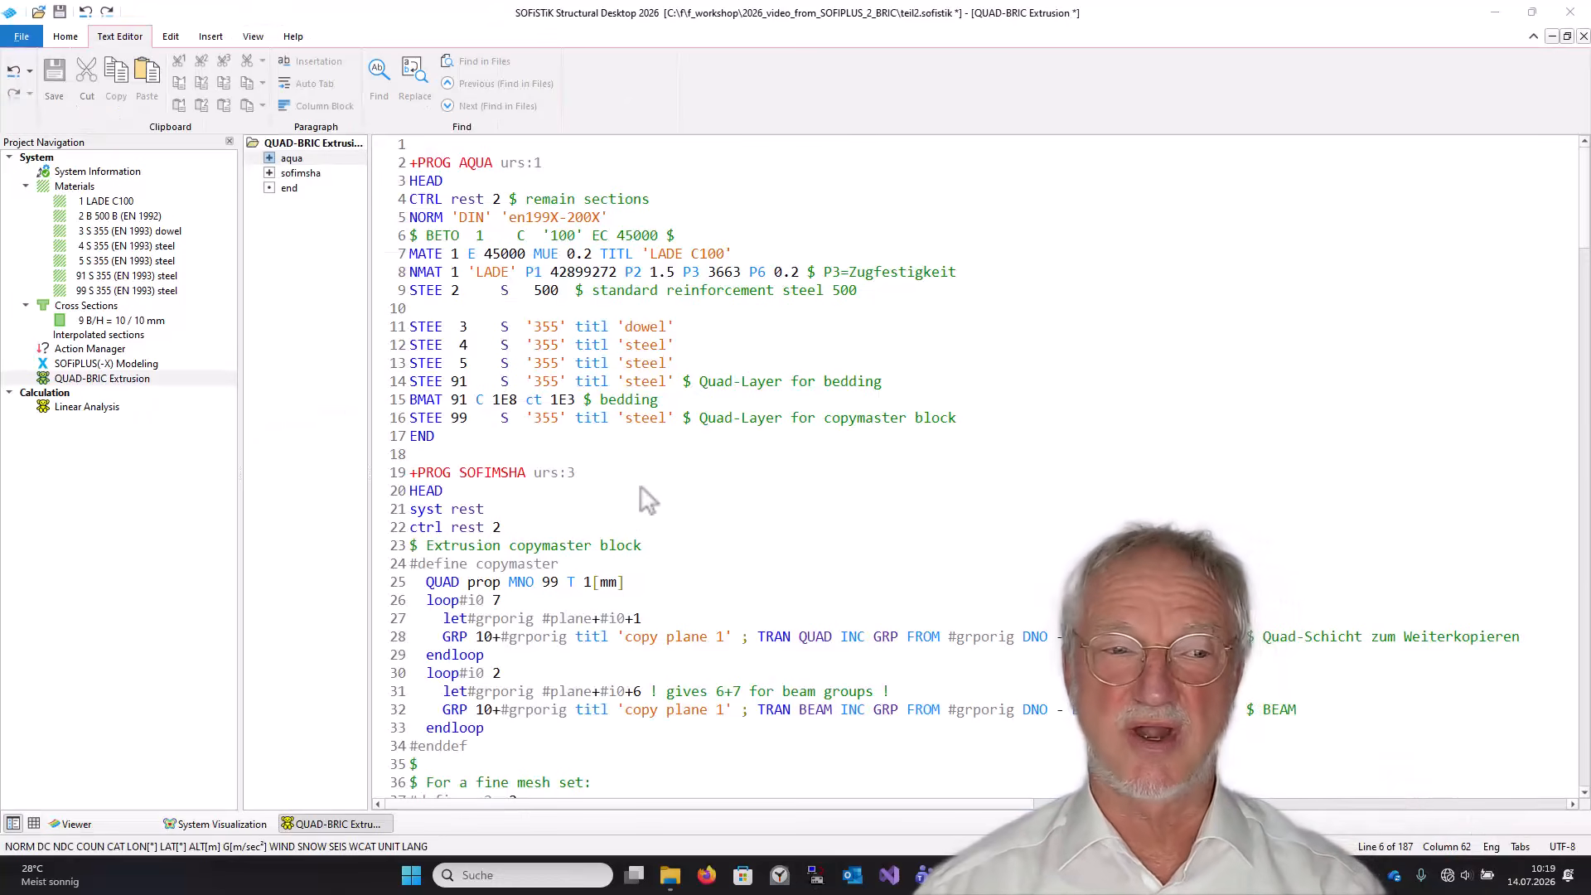
Open the SOFiPLUS(-X) Modeling task of teil2, re-export the system with default settings, and minimize SOFiPLUS.
left_click(103, 365)
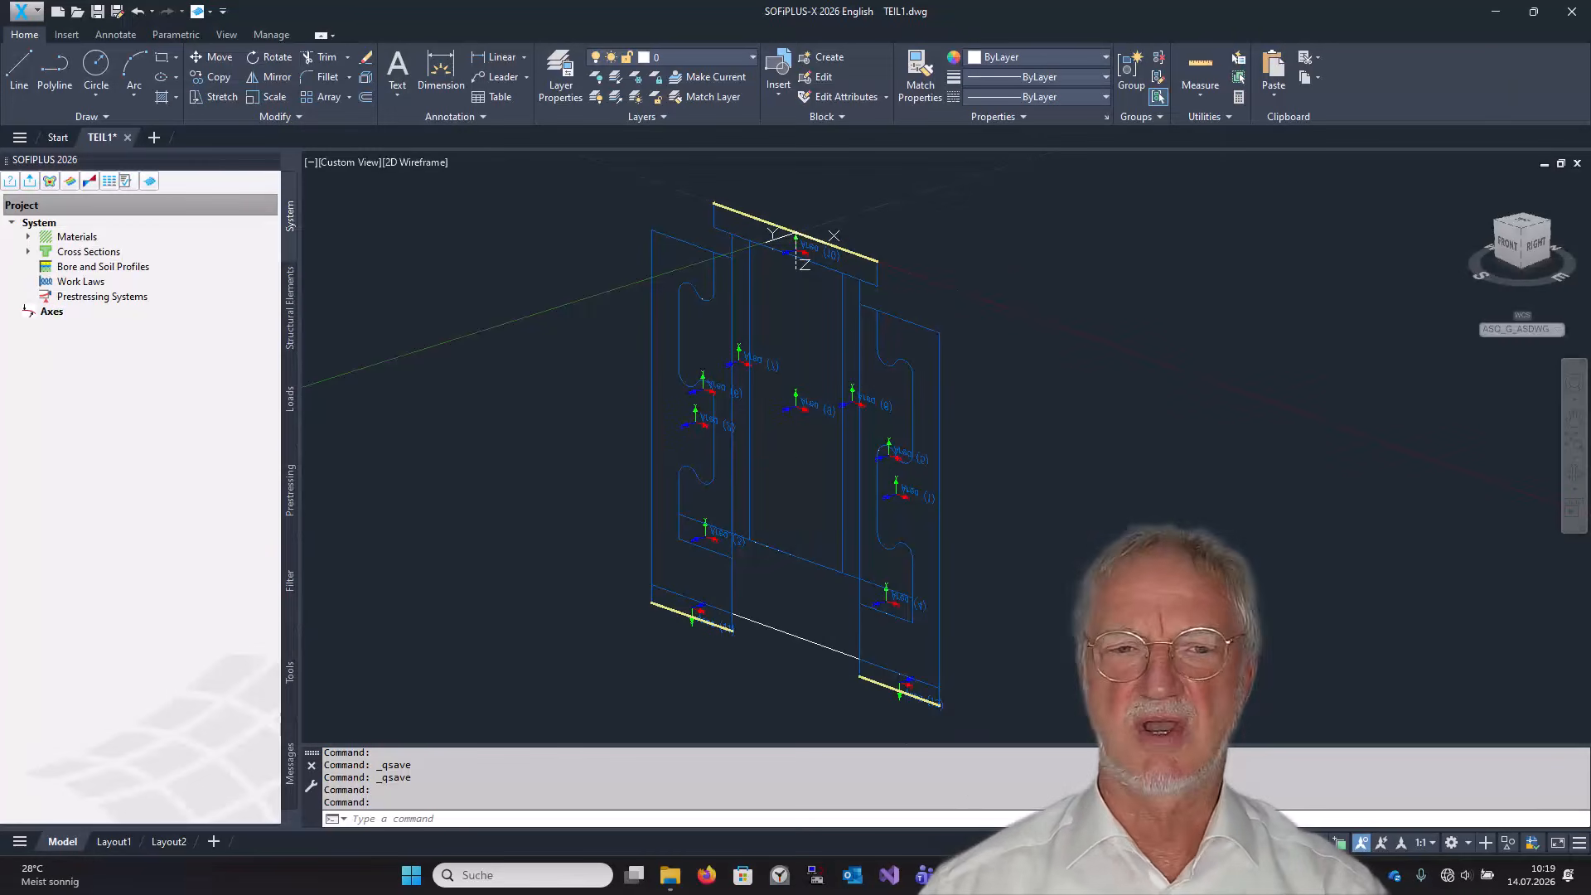
left_click(30, 180)
key("Return")
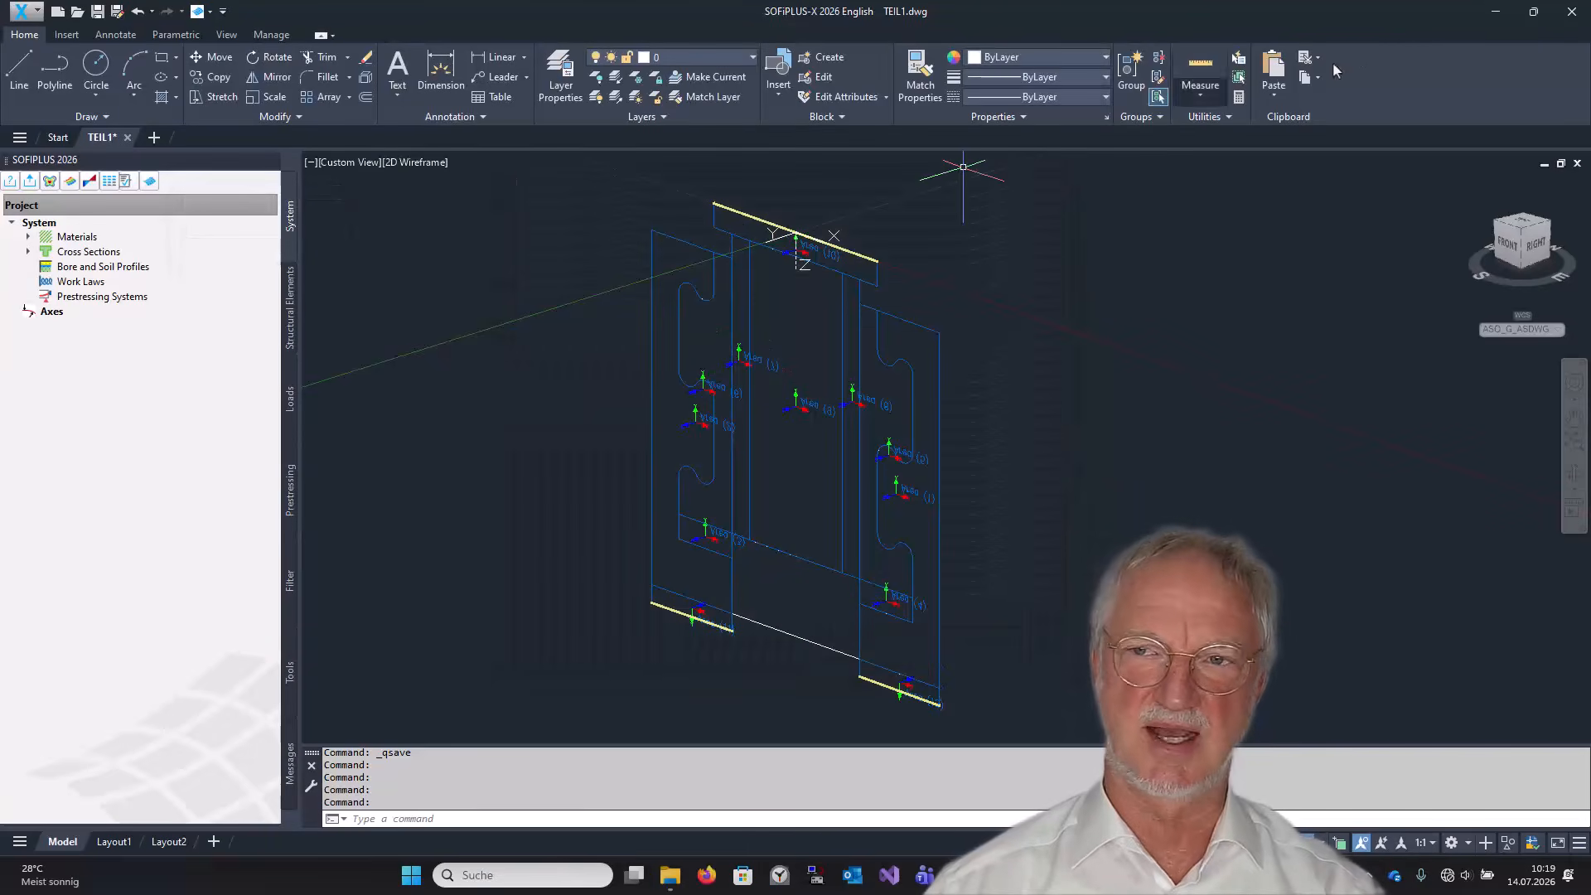
left_click(1497, 12)
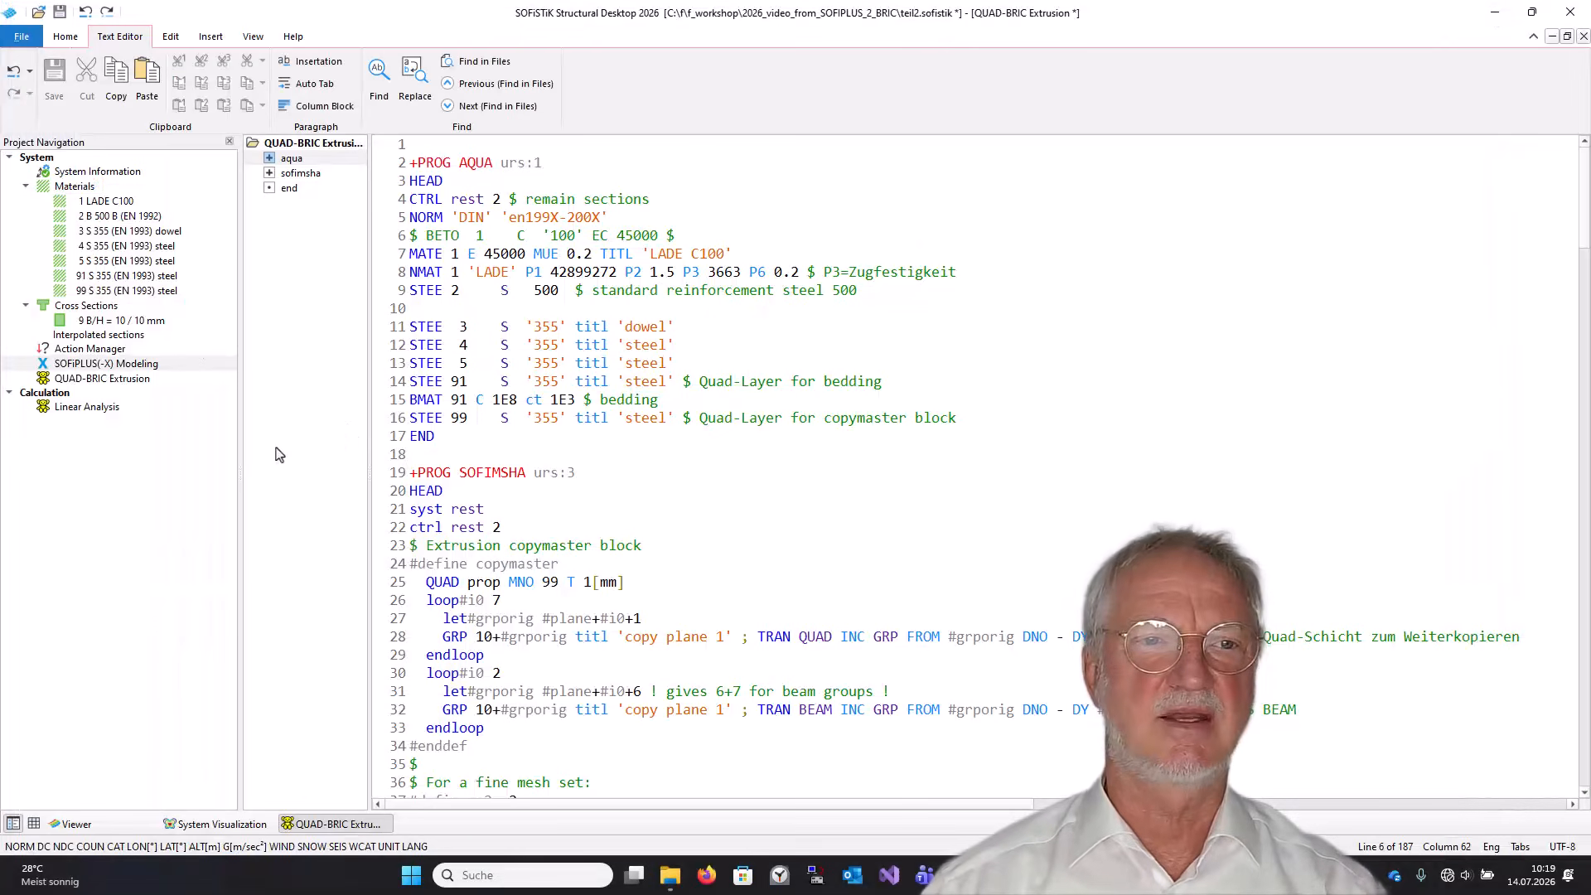
Export the database's Structural elements (SOFiMSHC) to teil2_exp.dat and open the file in the text editor.
left_click(67, 37)
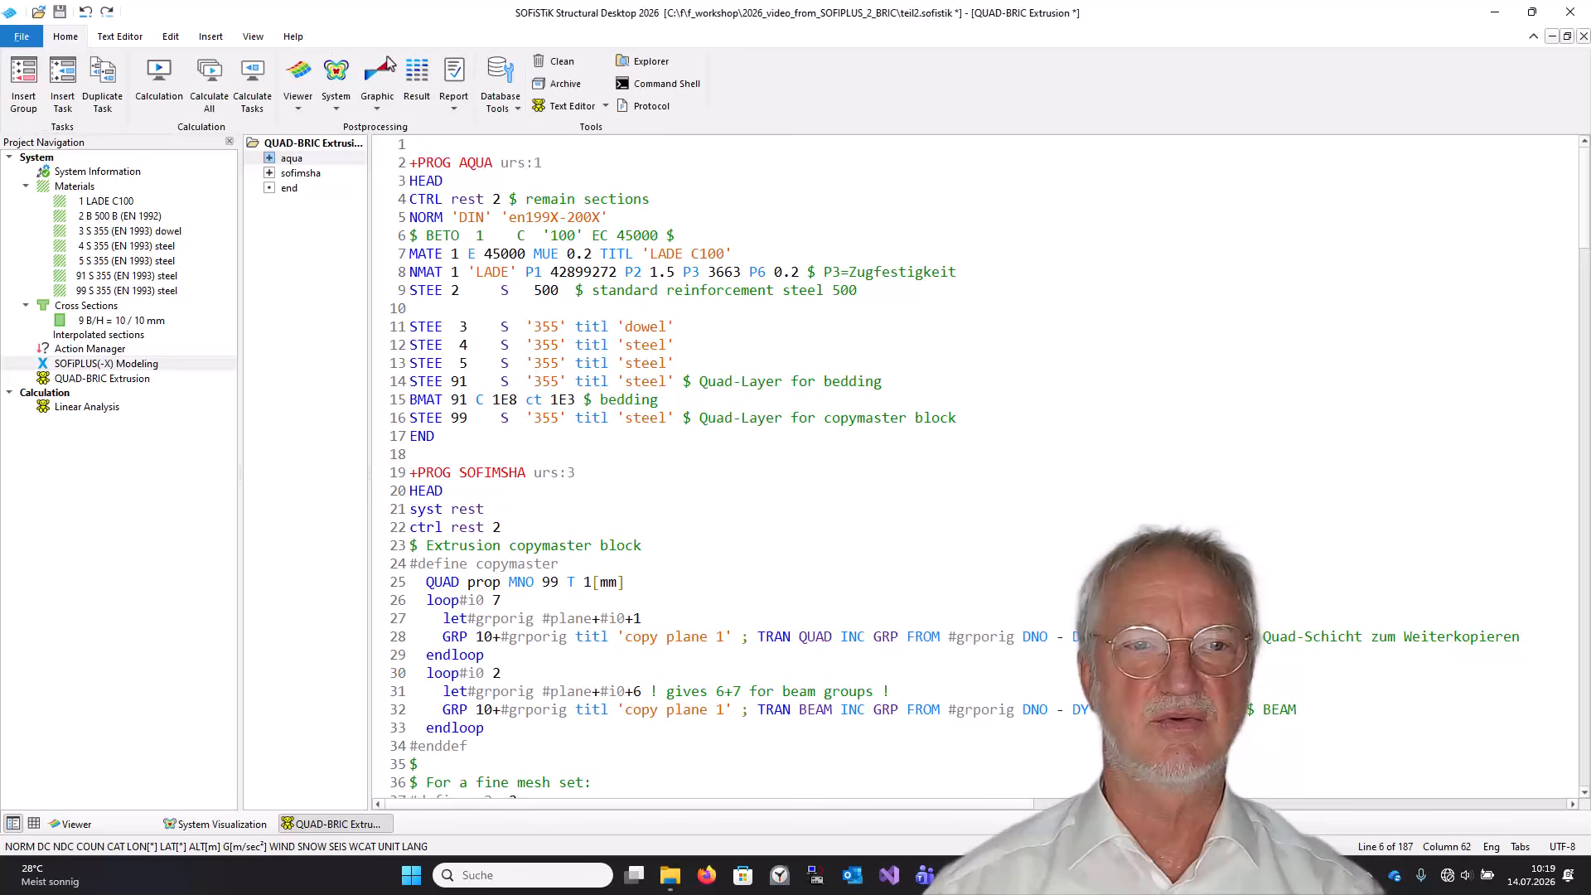
left_click(500, 83)
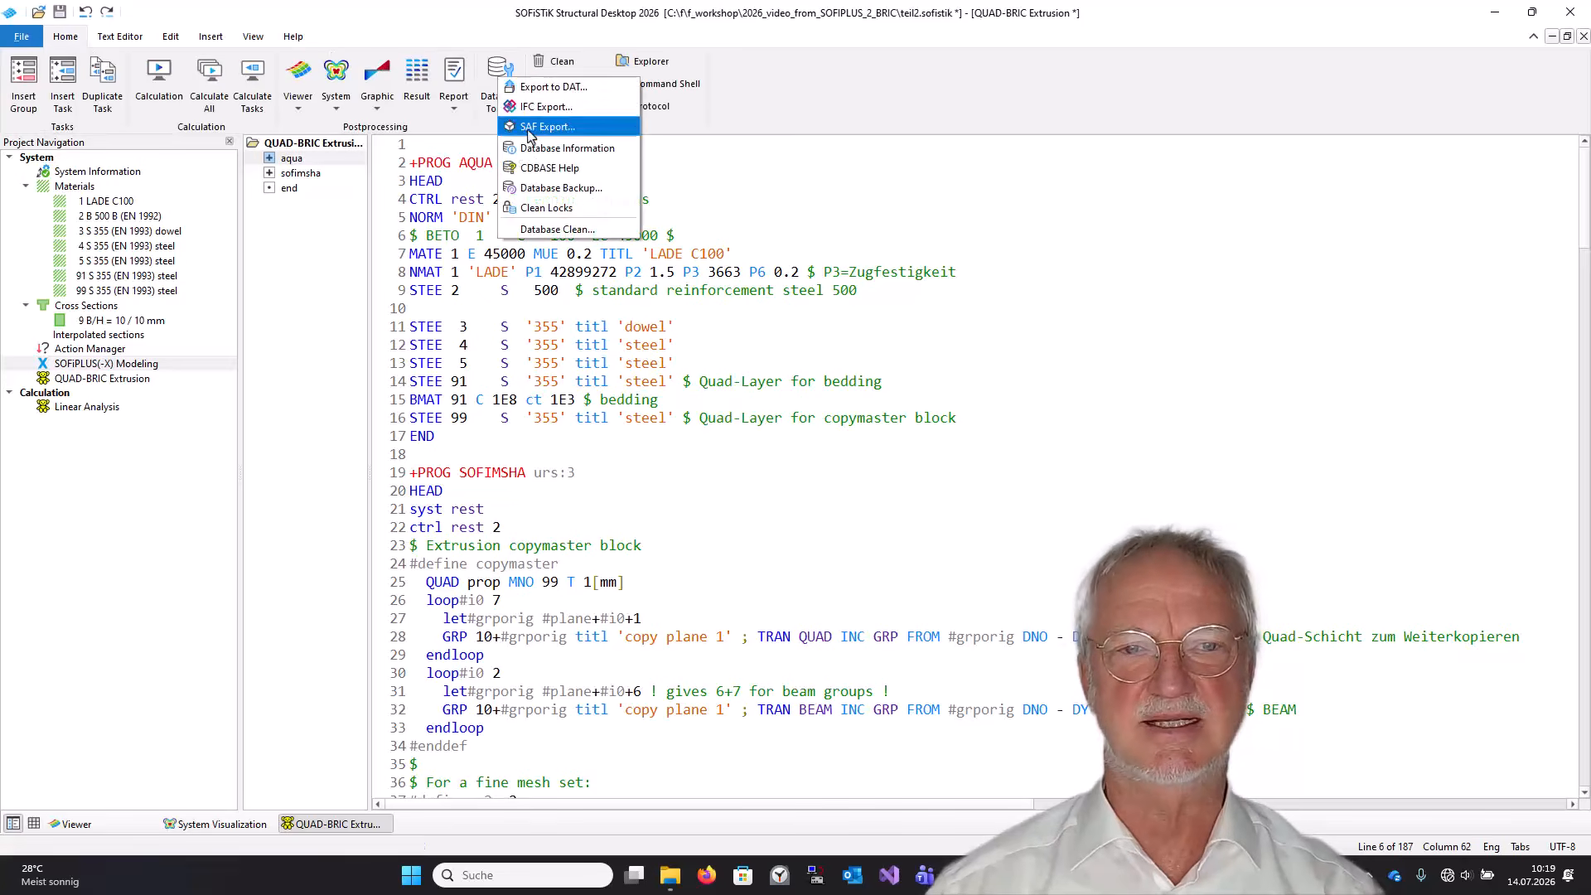
left_click(537, 91)
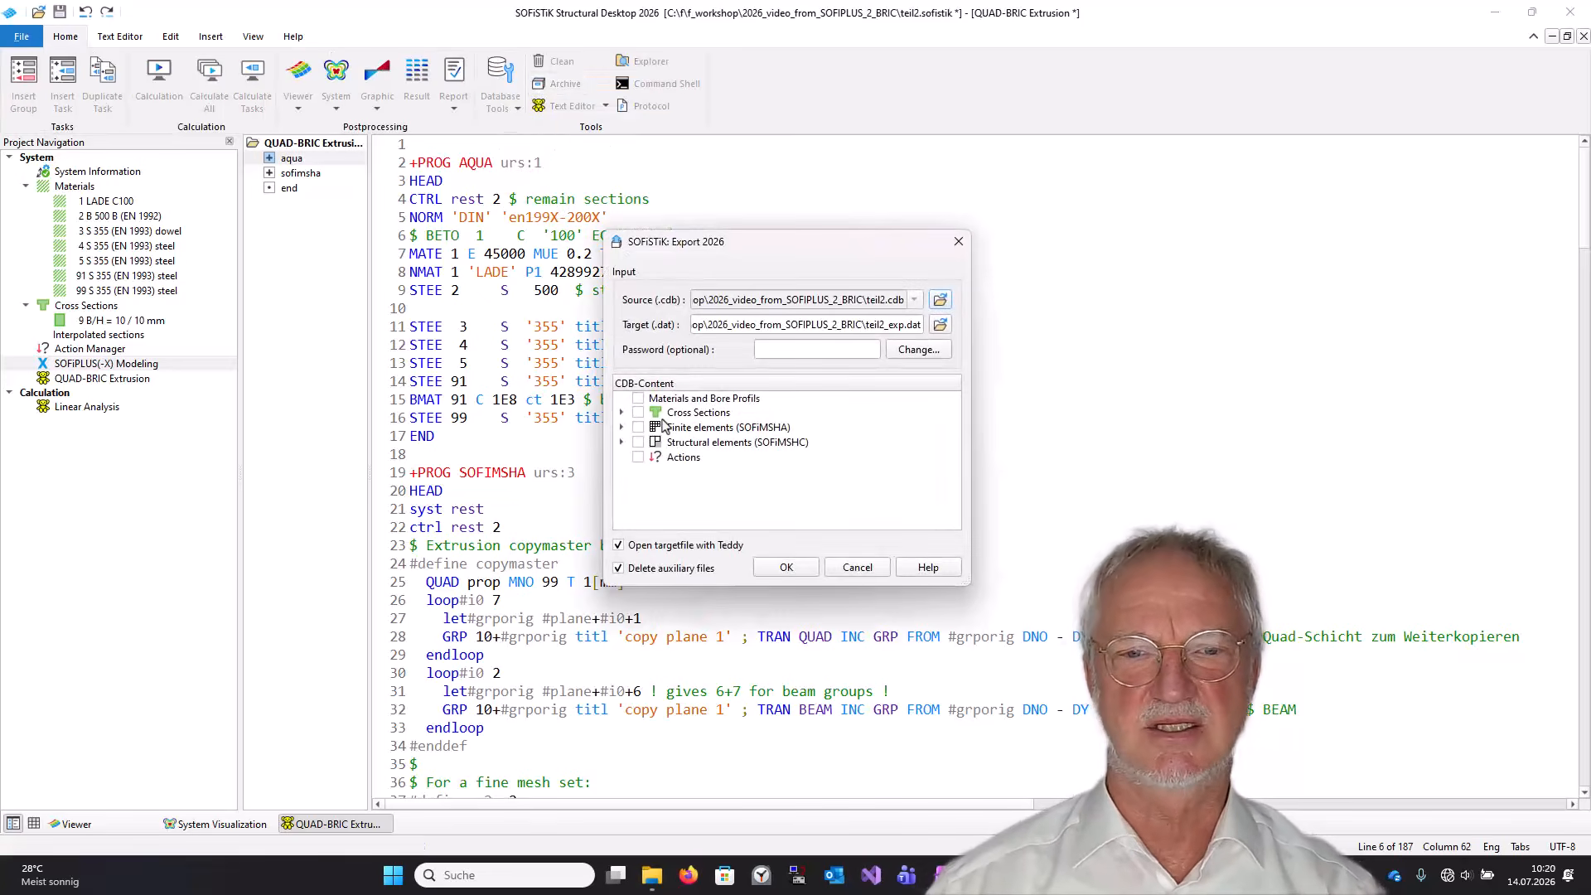
left_click(638, 443)
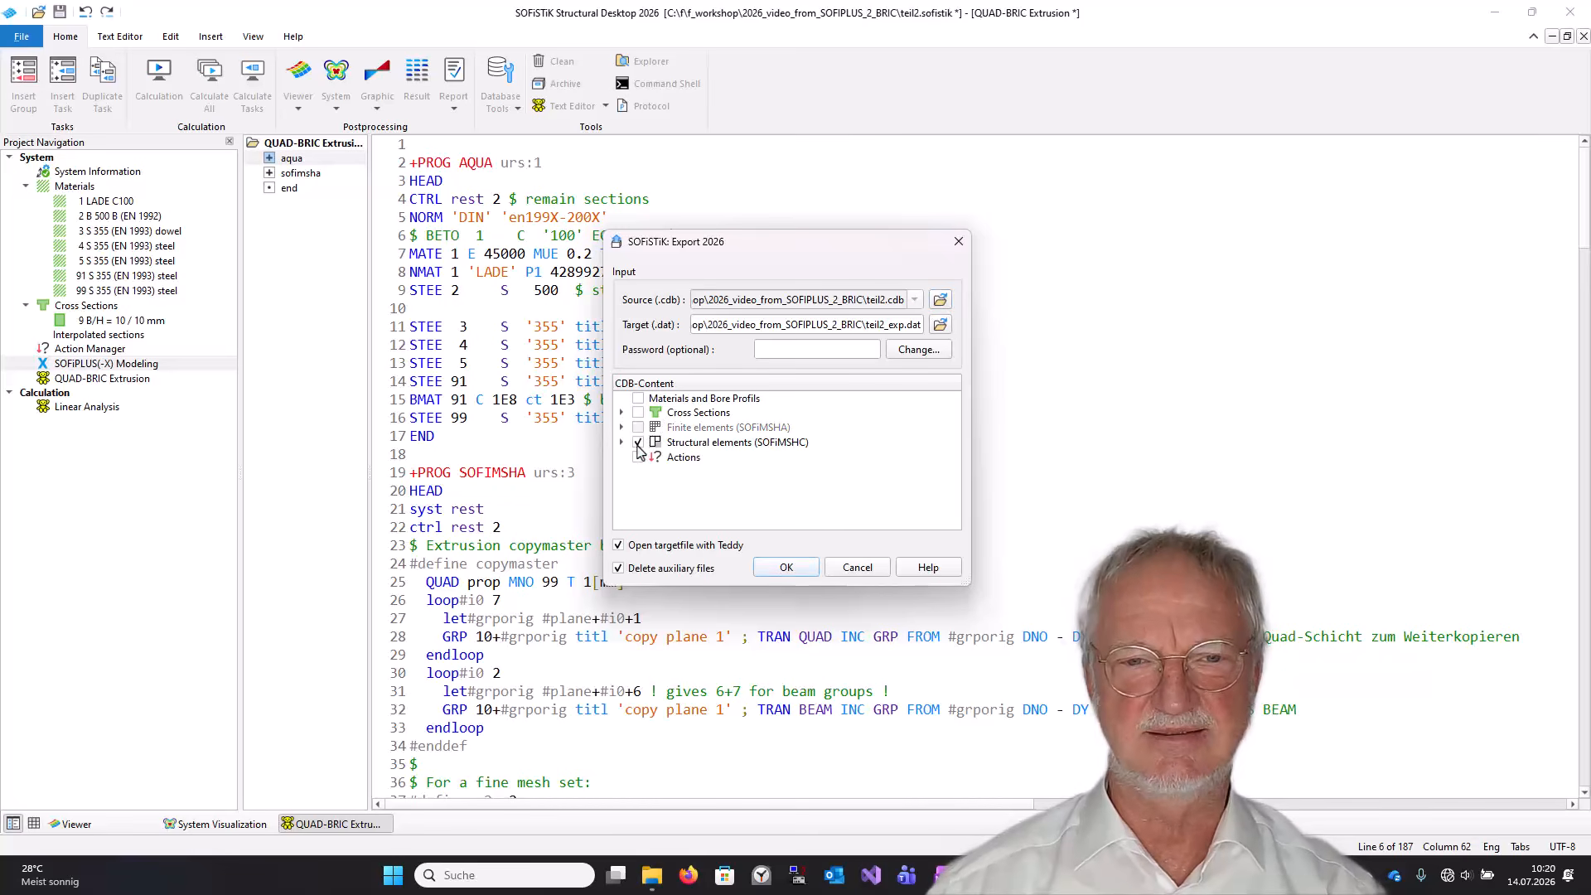
left_click(784, 568)
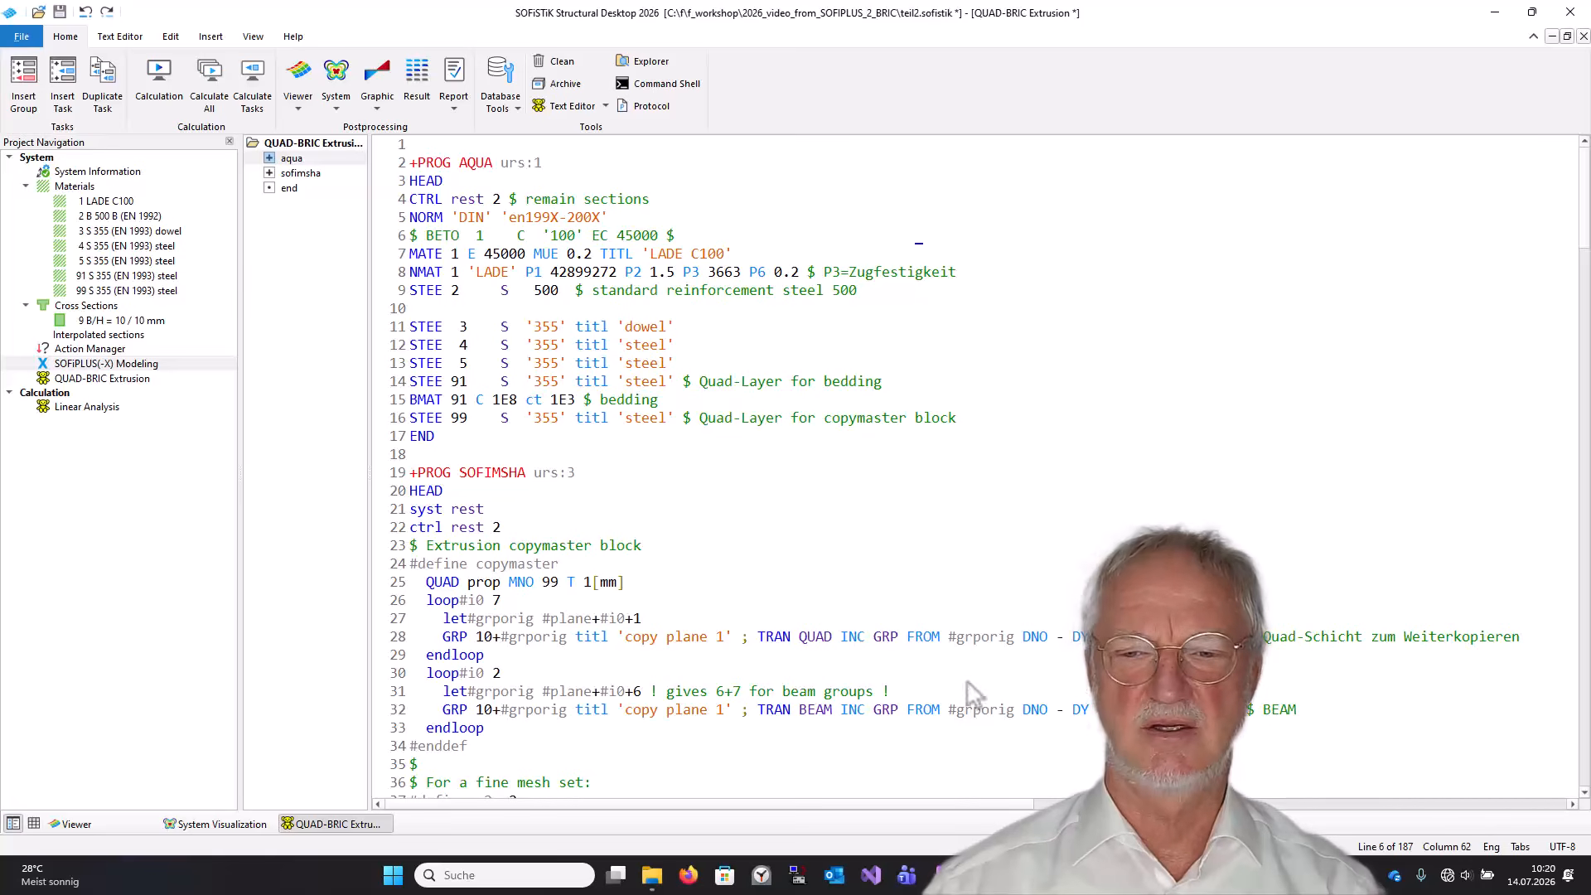
left_click_drag(302, 23, 795, 4)
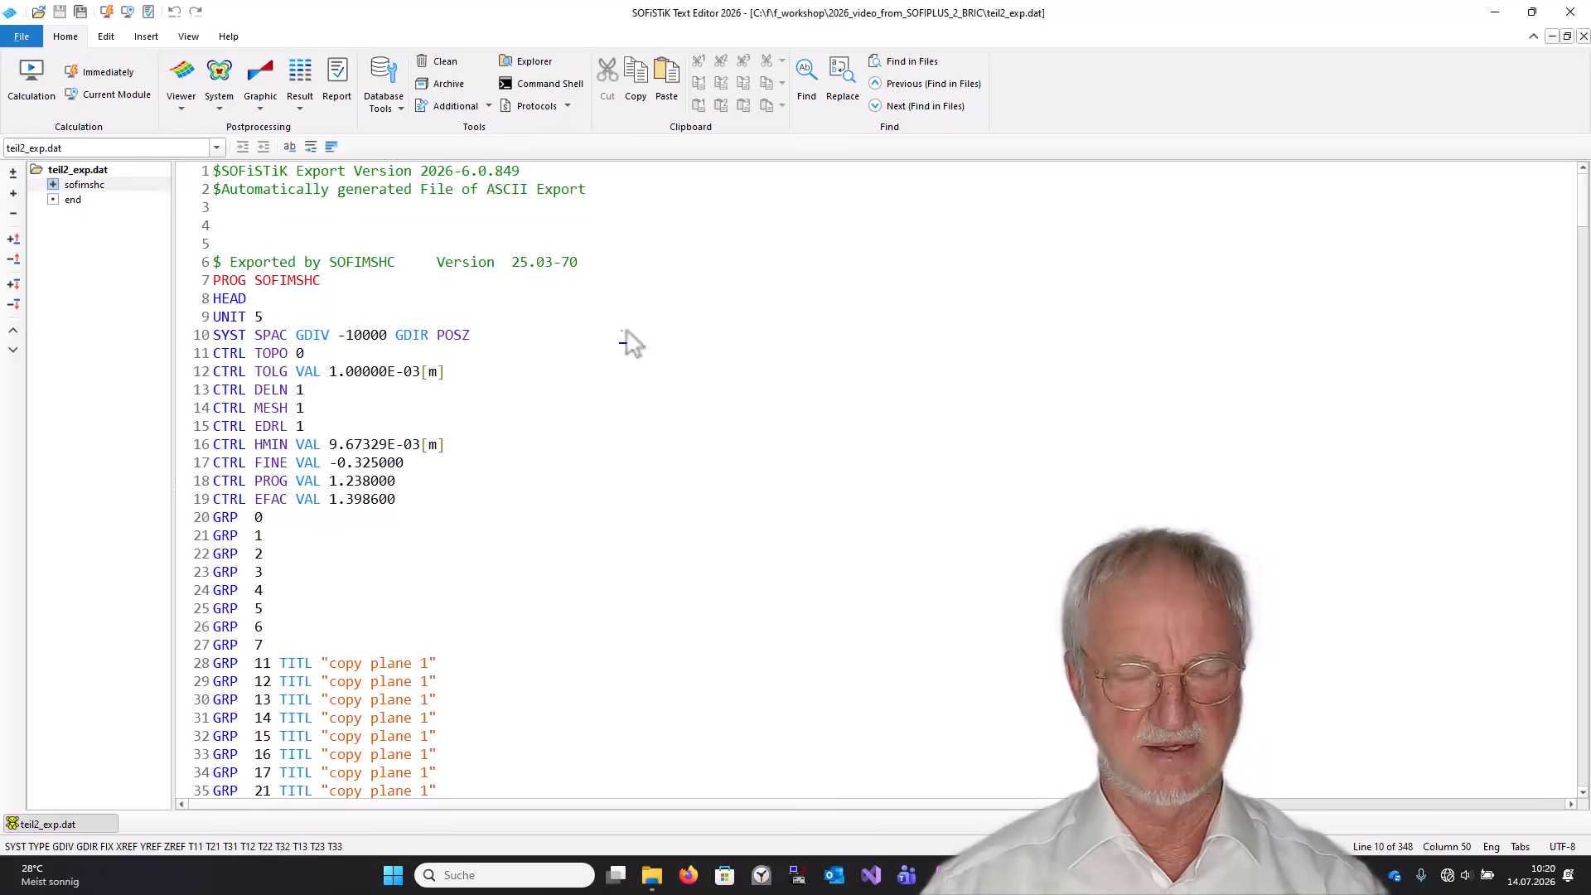
Insert a Text Editor task after SOFiPLUS(-X) Modeling holding the exported teil2_exp.dat SOFIMSHC input.
key("ctrl+a")
left_click(1570, 11)
right_click(144, 461)
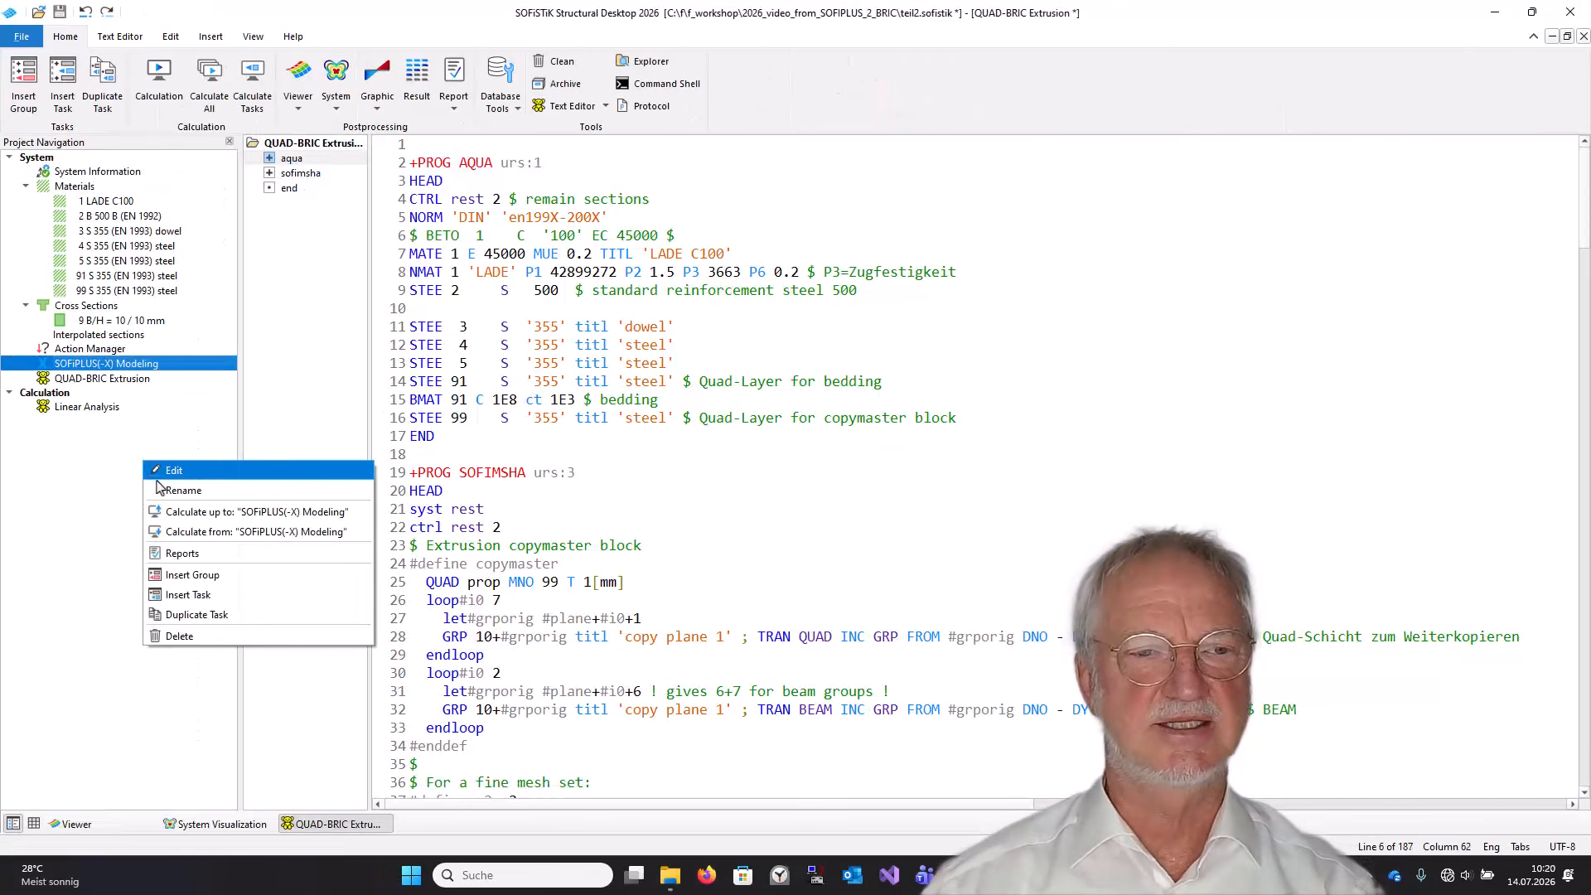
left_click(196, 597)
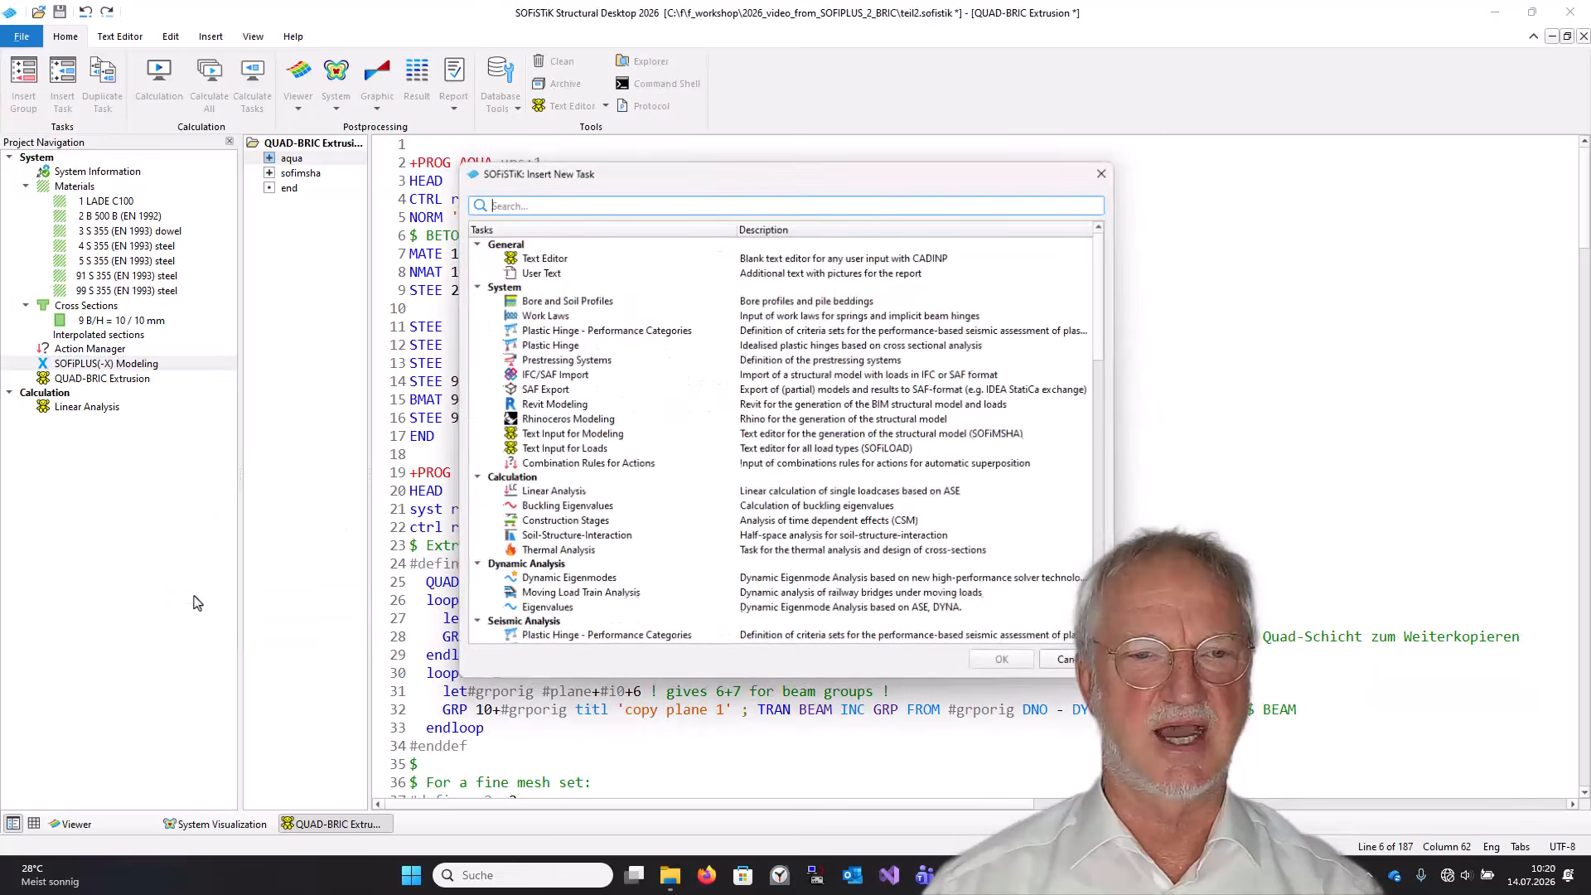
double_click(530, 257)
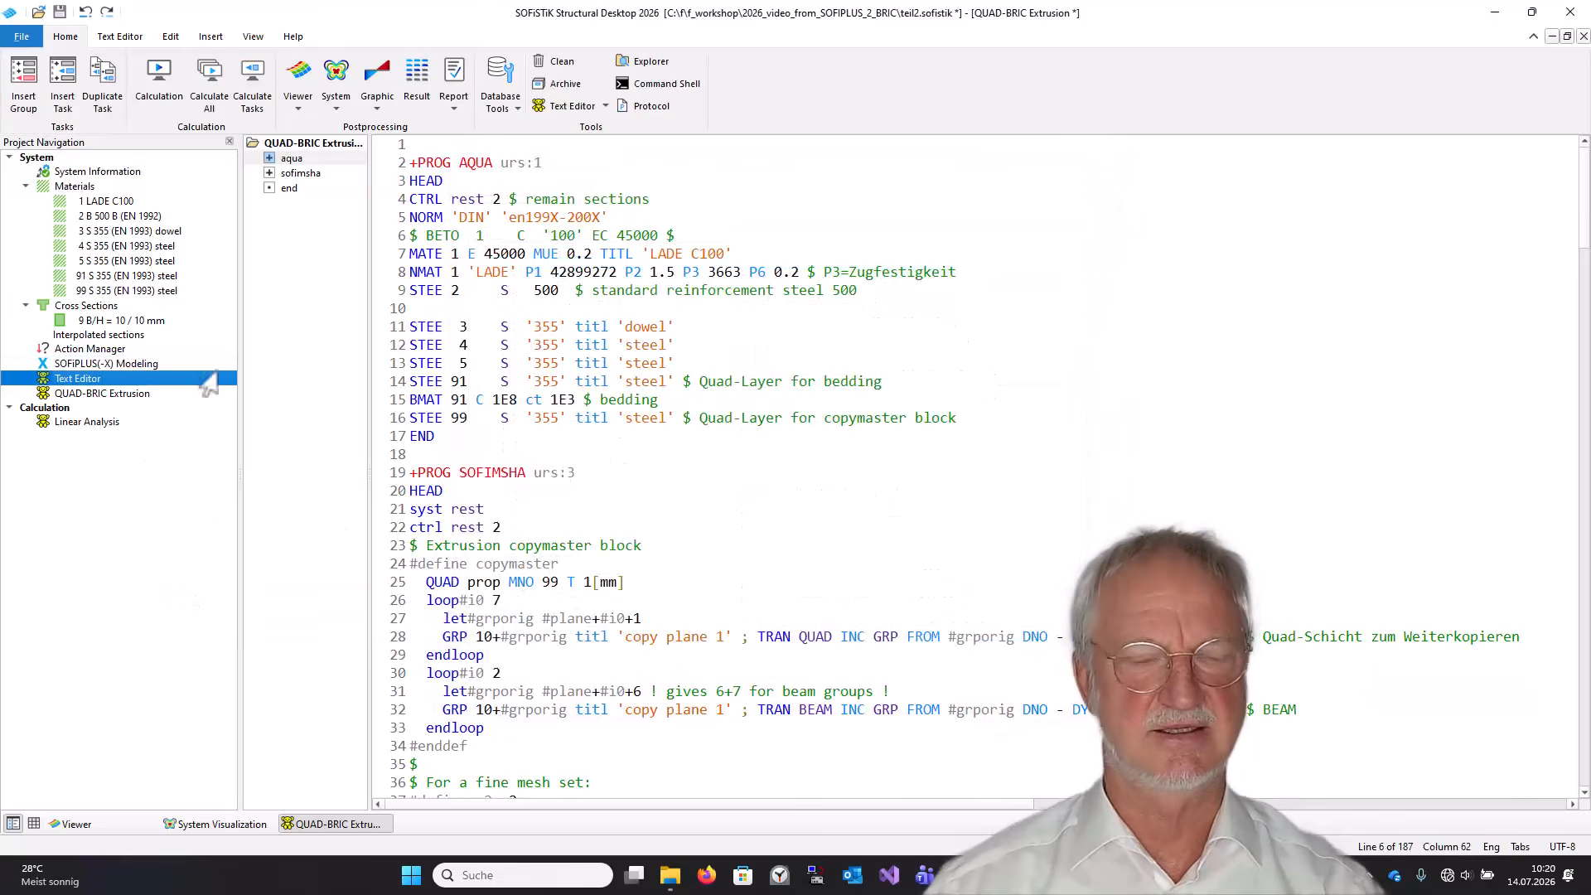
left_click(72, 380)
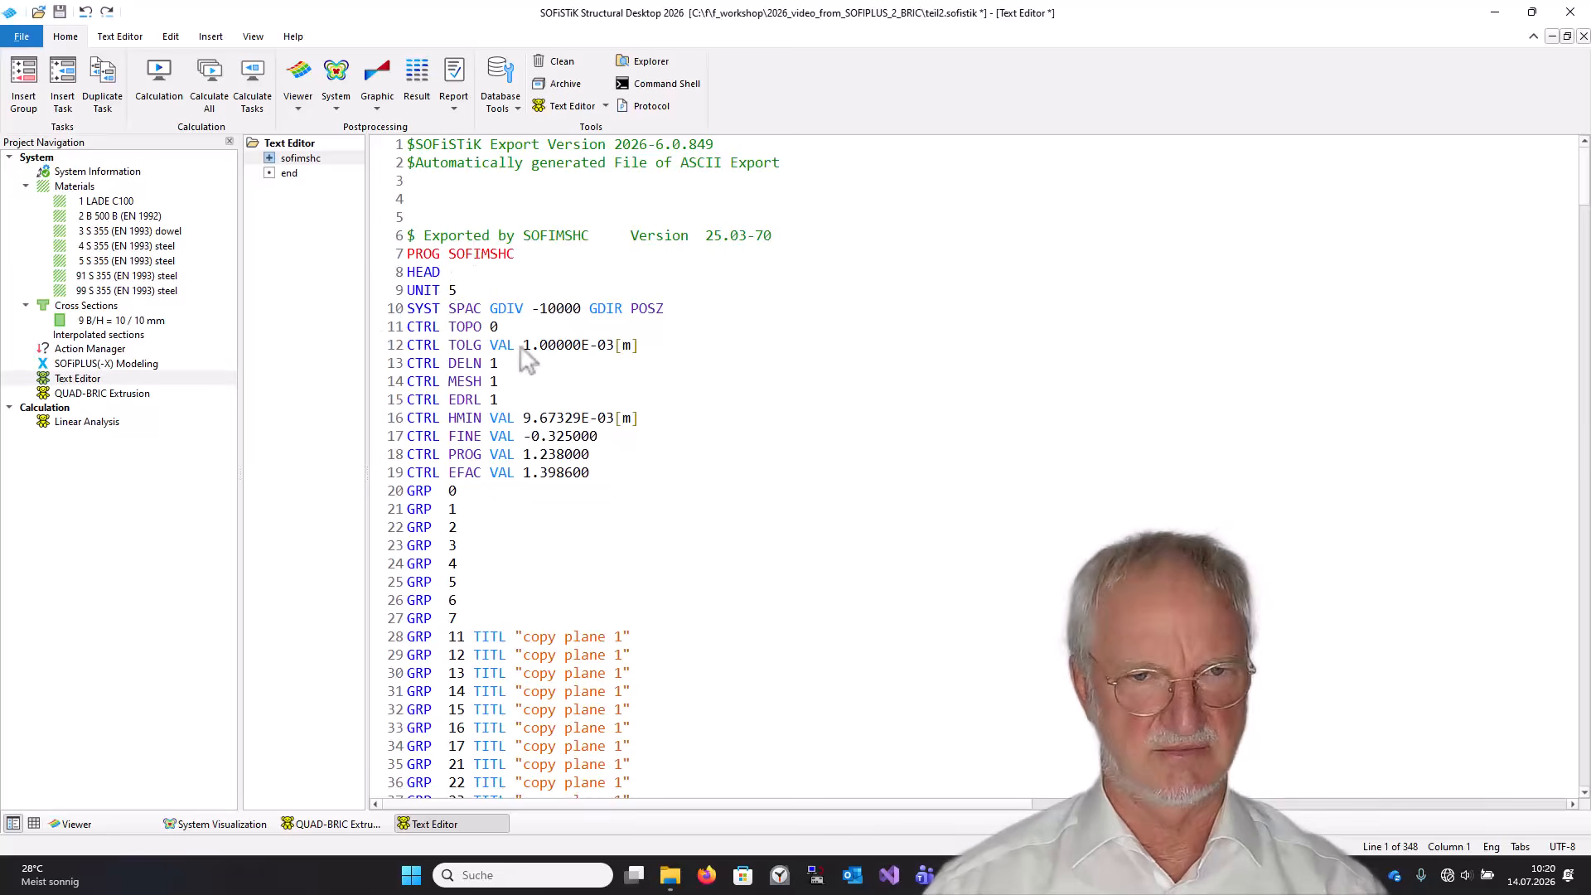
left_click(507, 344)
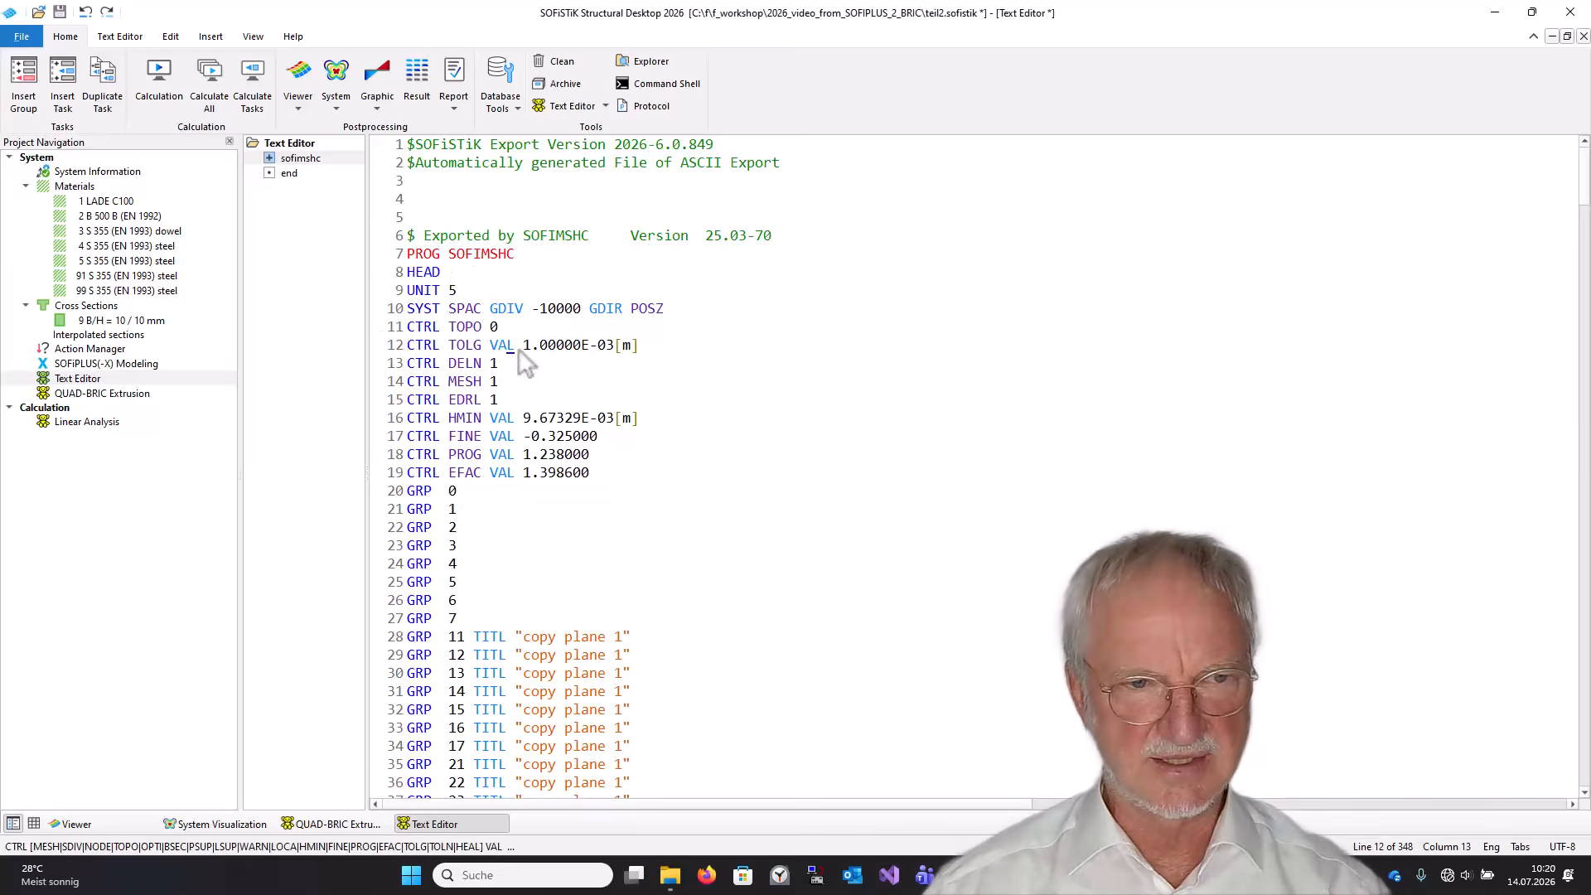
Open the QUAD-BRIC Extrusion task and calculate all tasks.
left_click(131, 394)
scroll(464, 476, "down", 6)
scroll(468, 476, "down", 13)
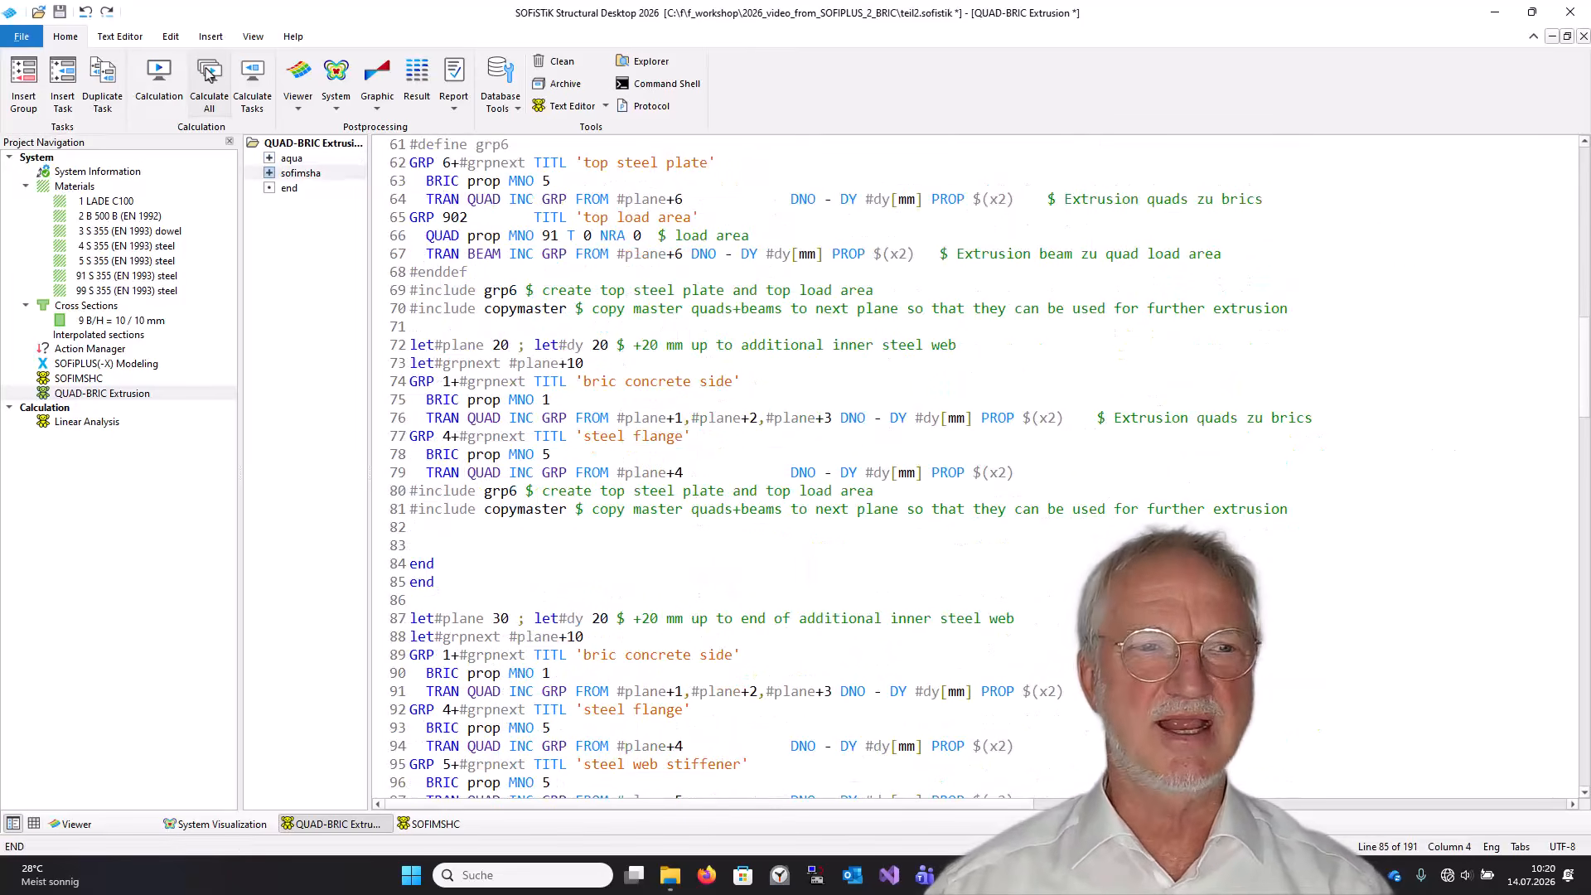
left_click(208, 73)
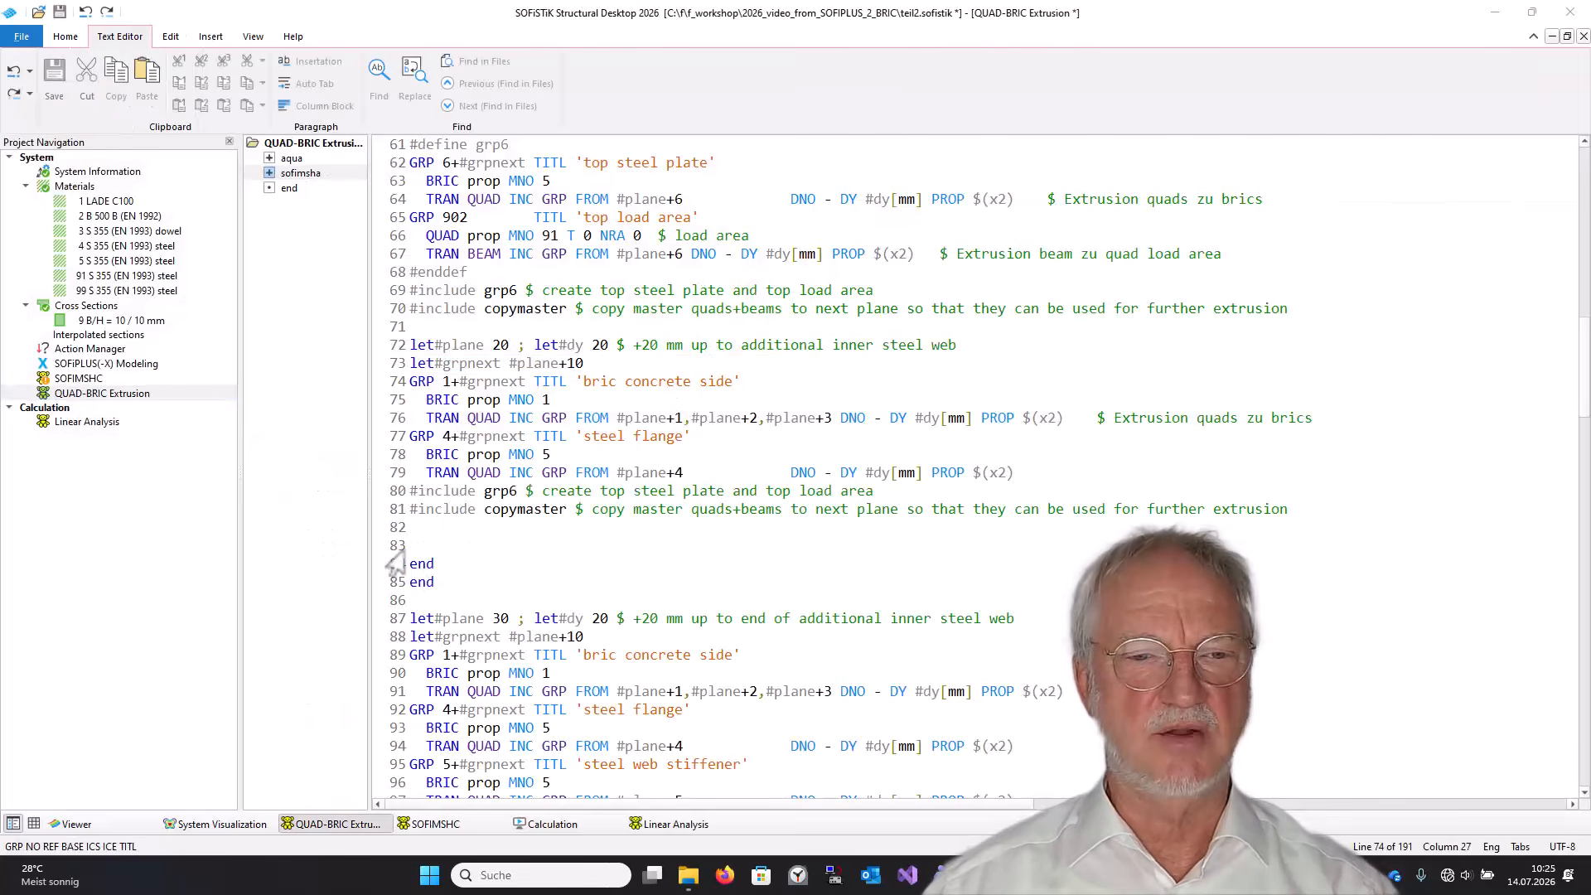
Delete the two end lines after the second copymaster include in QUAD-BRIC Extrusion and calculate all tasks again.
left_click_drag(409, 545, 396, 611)
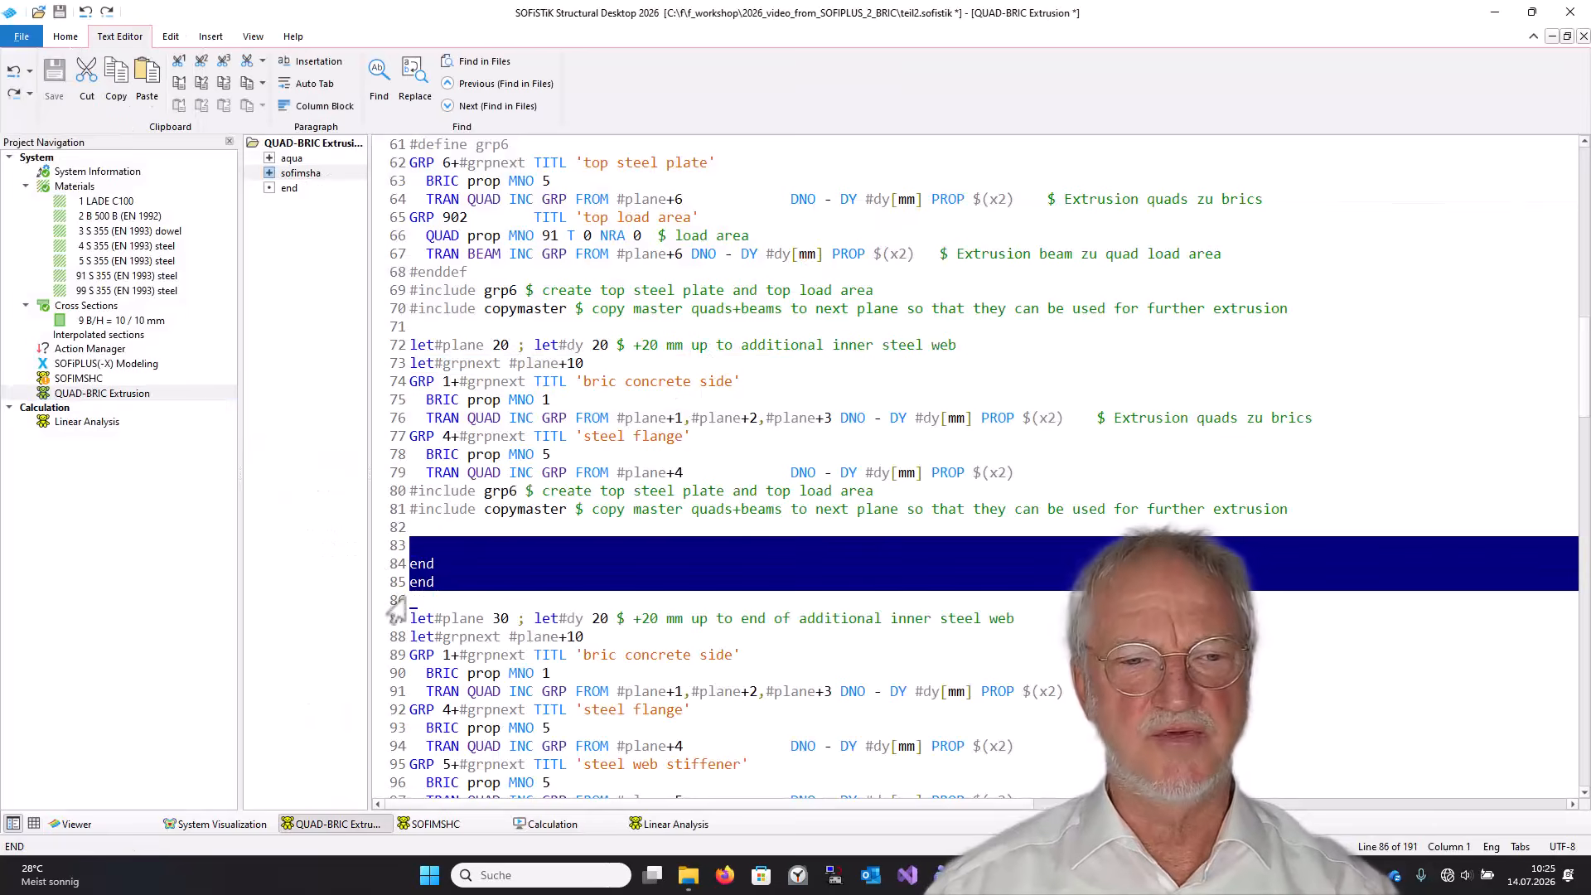
key("Delete")
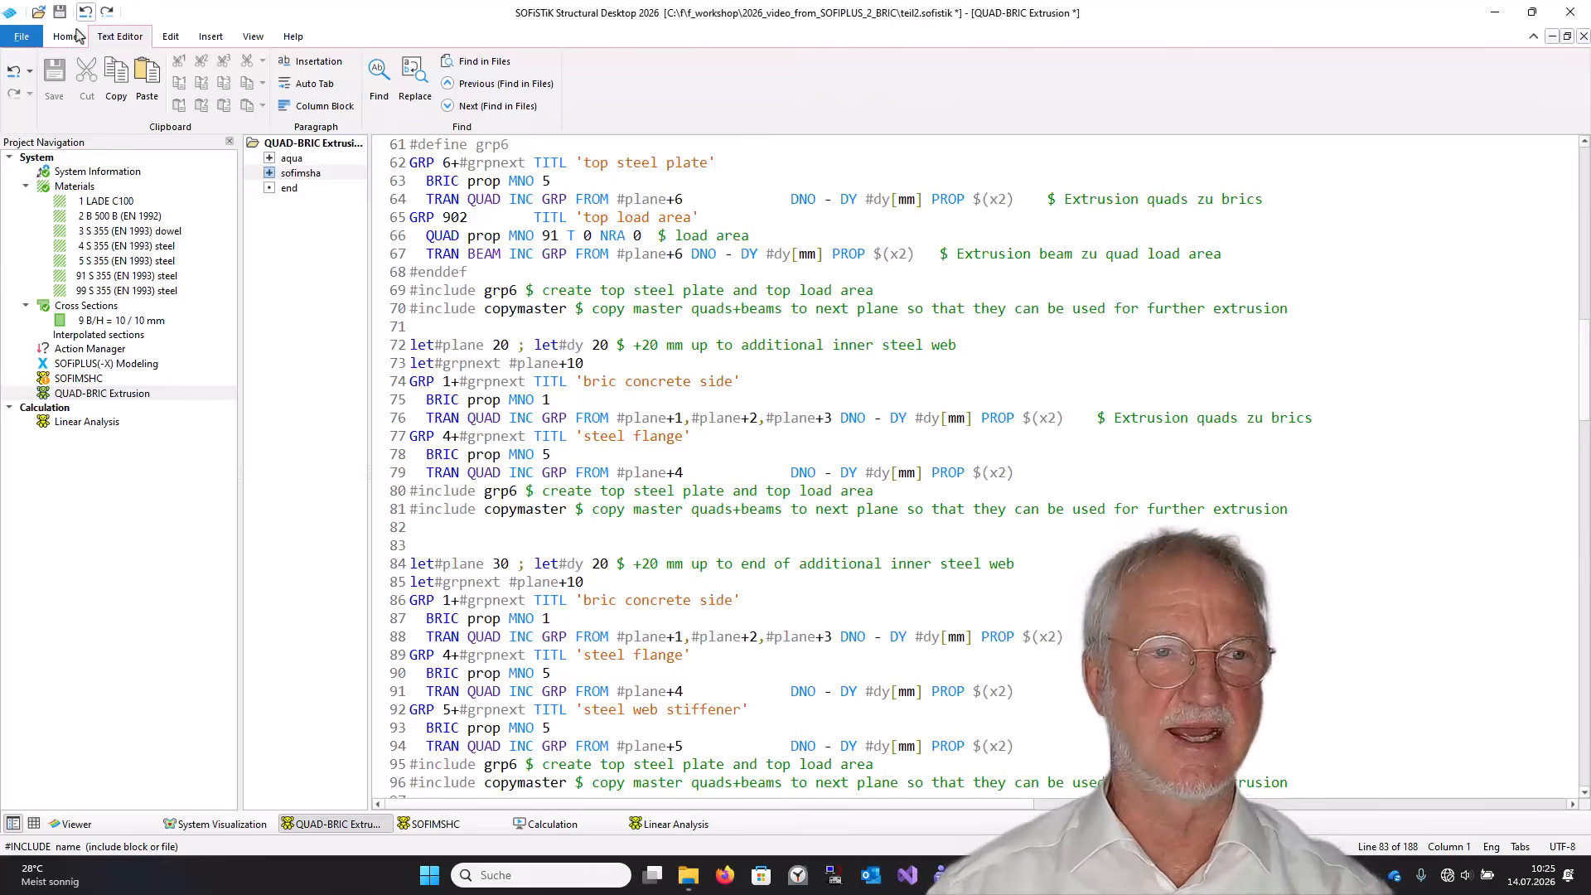
left_click(72, 36)
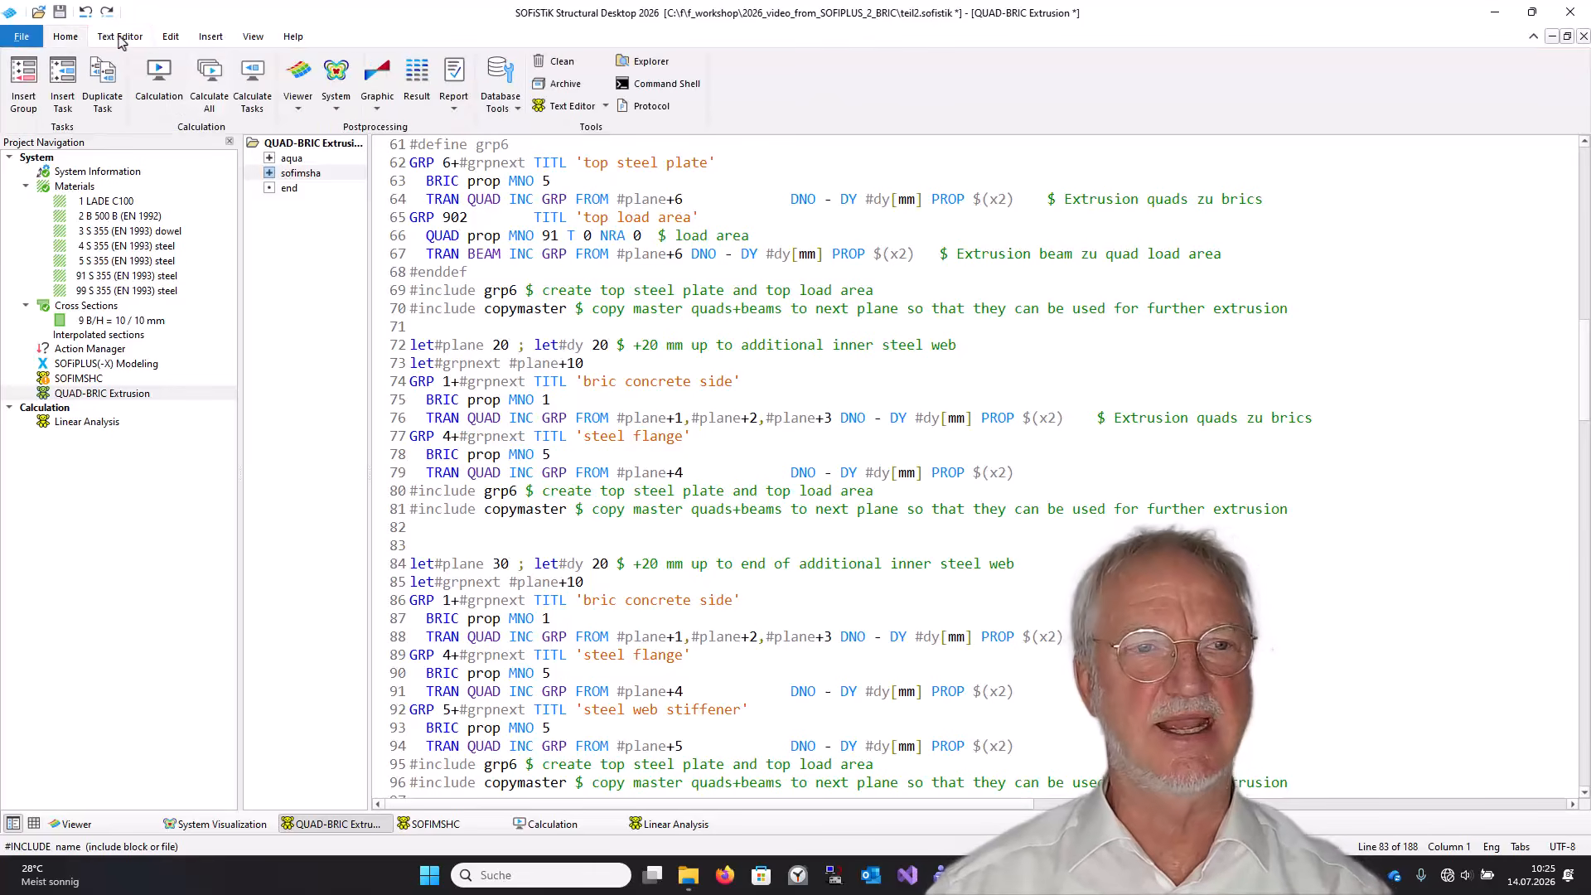
left_click(212, 83)
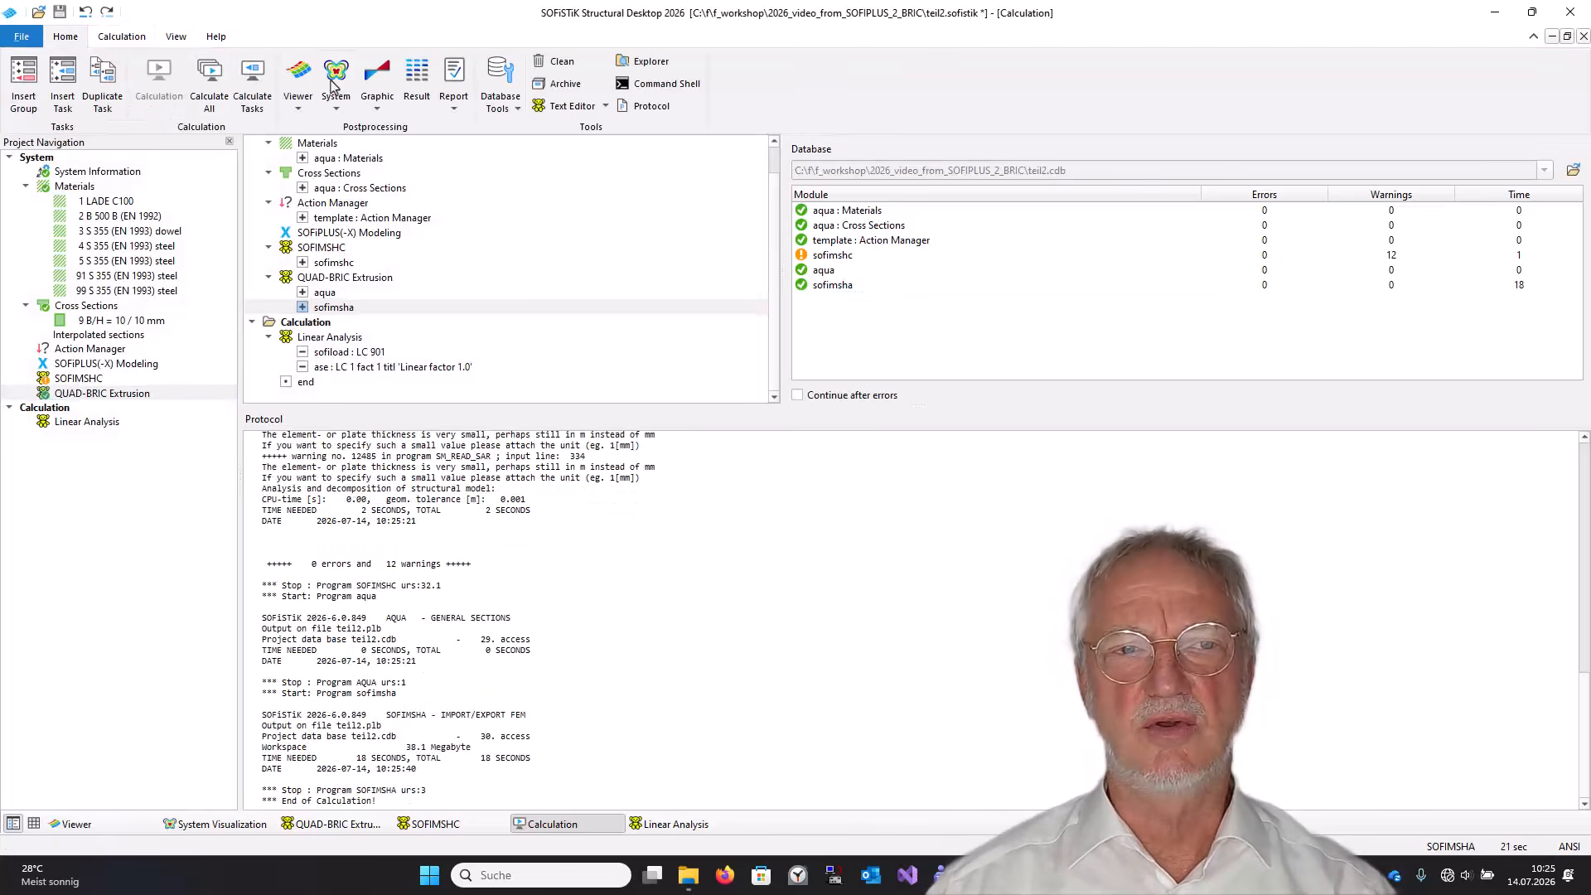
Open the system visualization and rotate the model to inspect the extruded brick mesh.
left_click(332, 83)
mouse_move(843, 528)
left_mouse_down()
mouse_move(906, 411)
mouse_move(912, 447)
left_mouse_up()
scroll(891, 451, "up", 5)
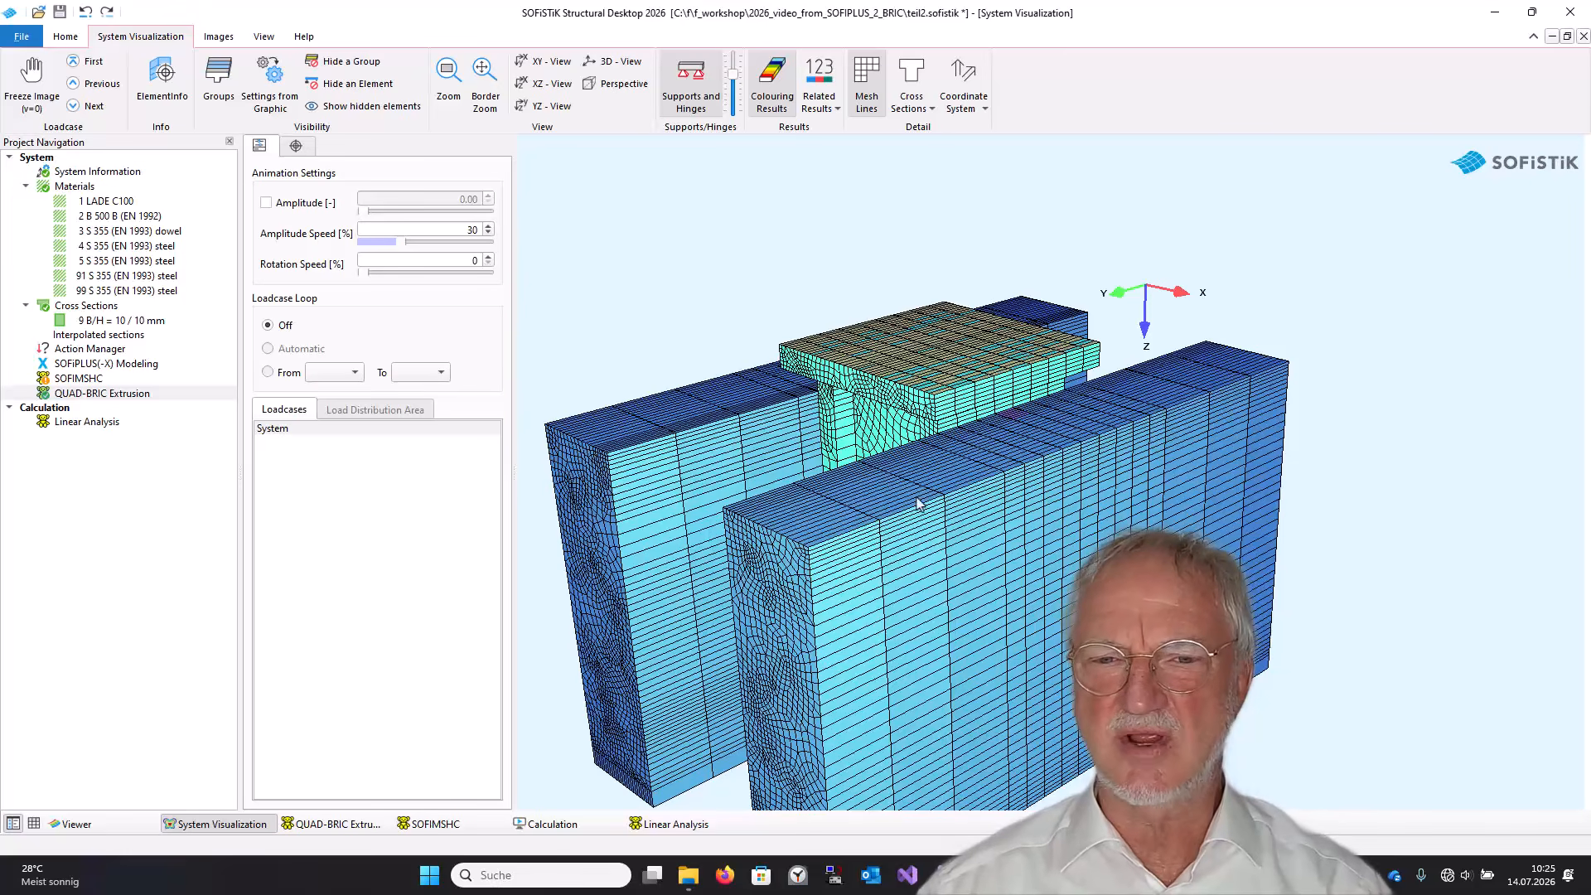
mouse_move(904, 612)
left_mouse_down()
mouse_move(887, 397)
mouse_move(865, 429)
left_mouse_up()
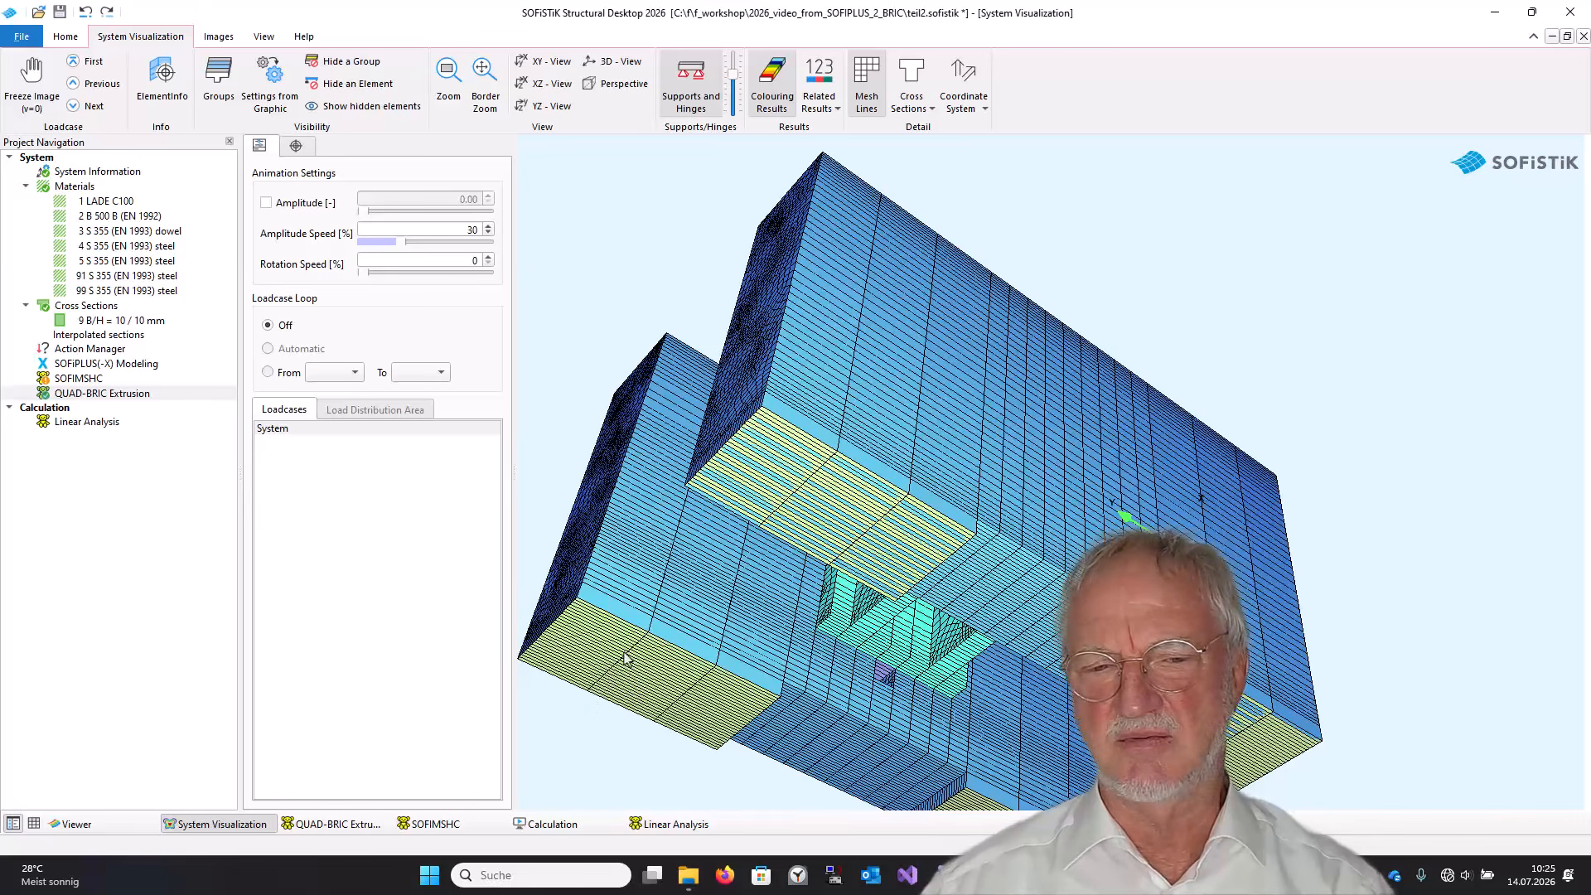
left_click_drag(675, 563, 696, 643)
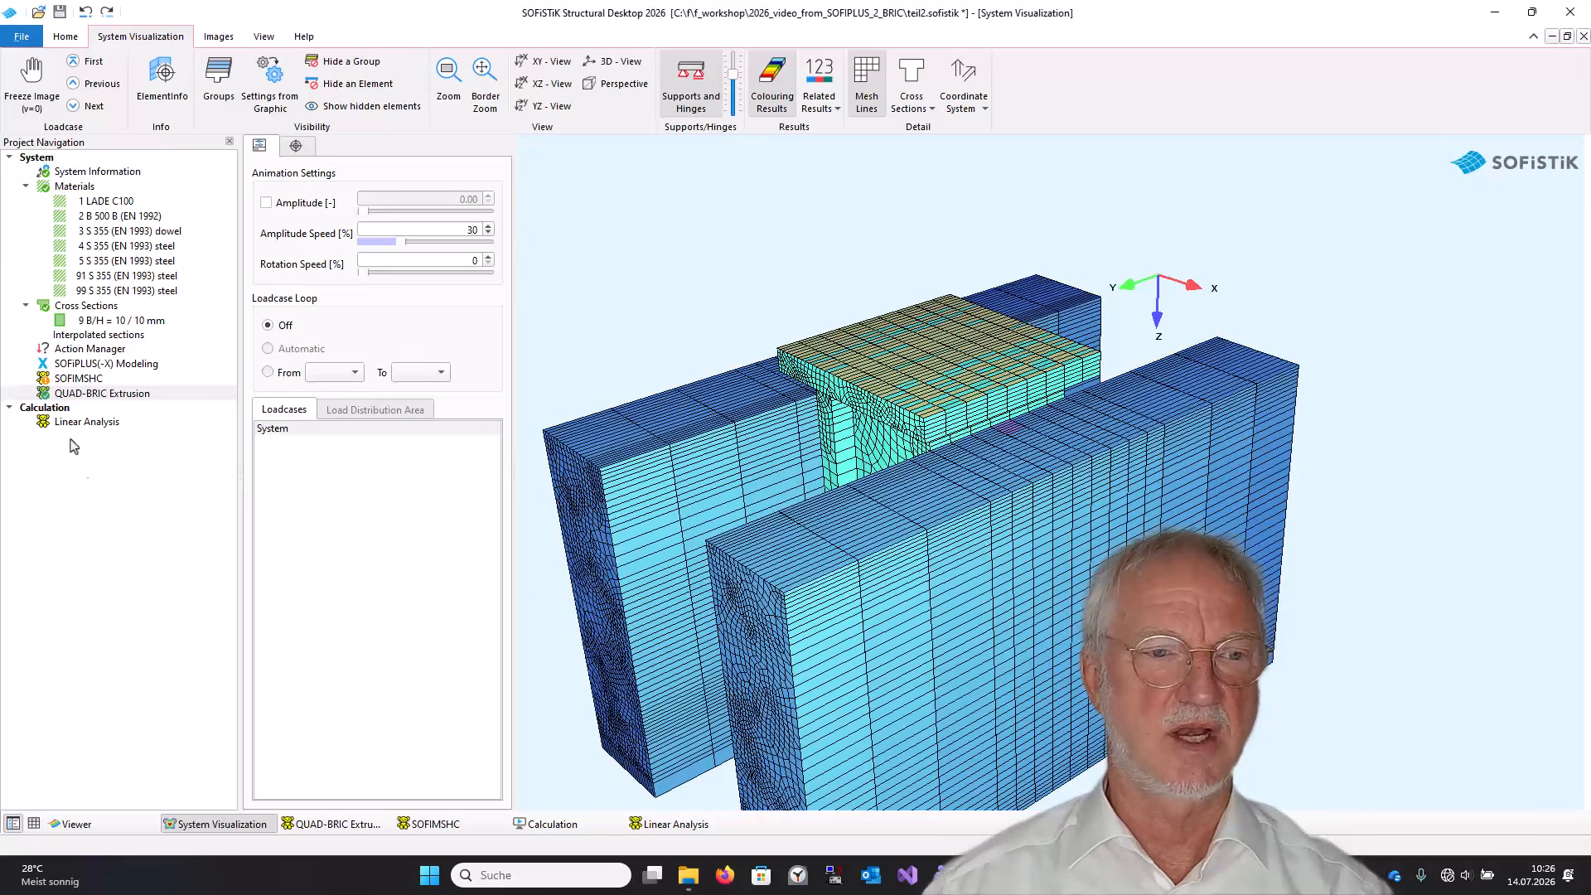
Review the sofiload and ase input of the Linear Analysis task and calculate it.
left_click(58, 426)
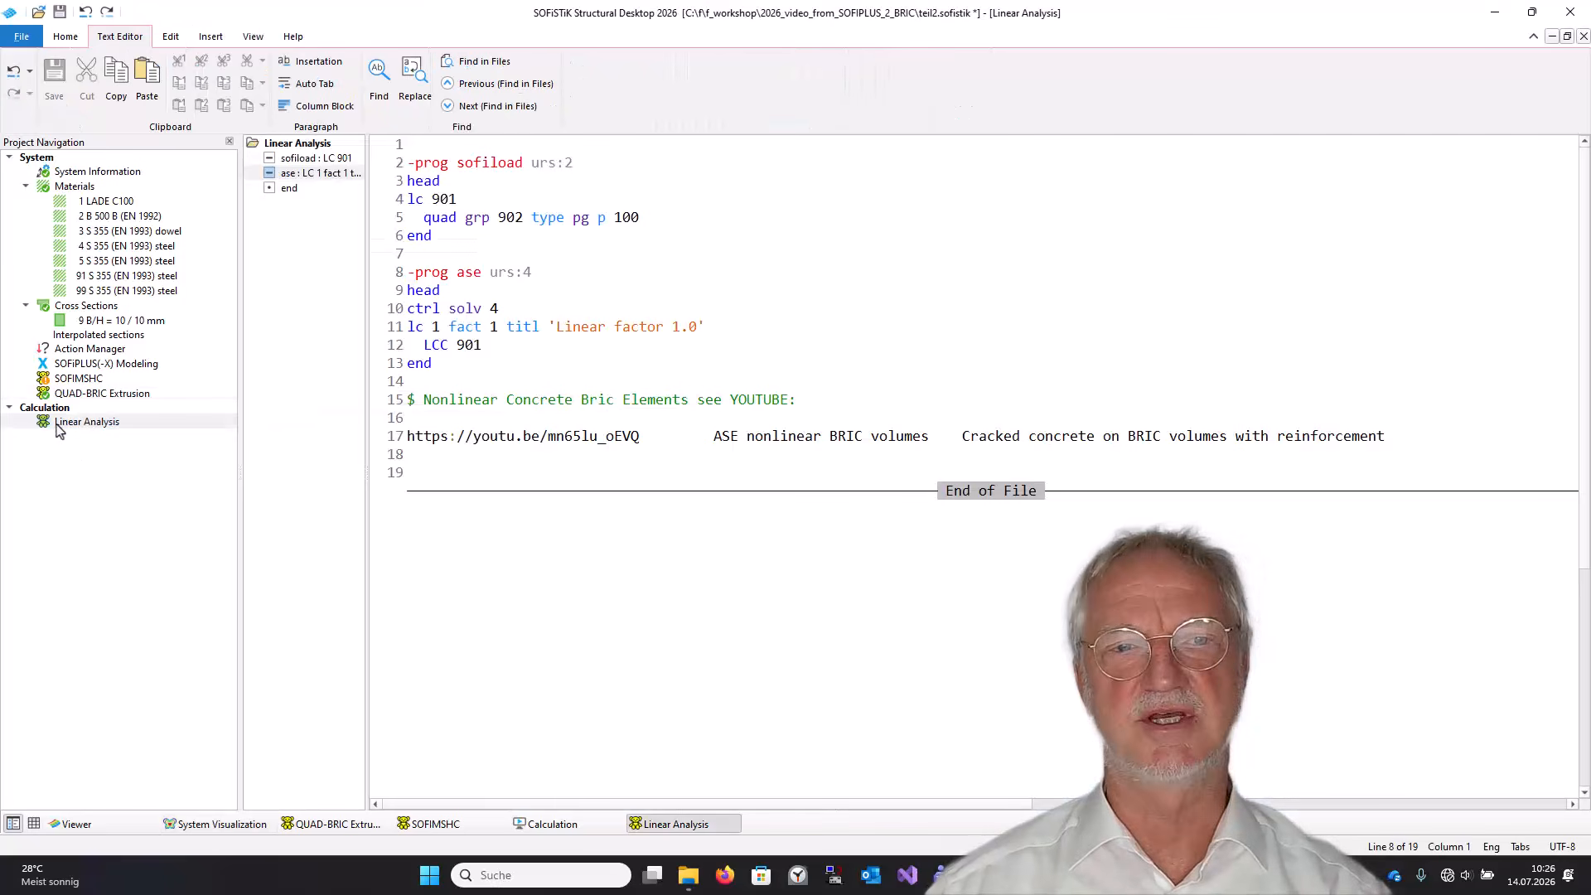
left_click_drag(450, 164, 489, 164)
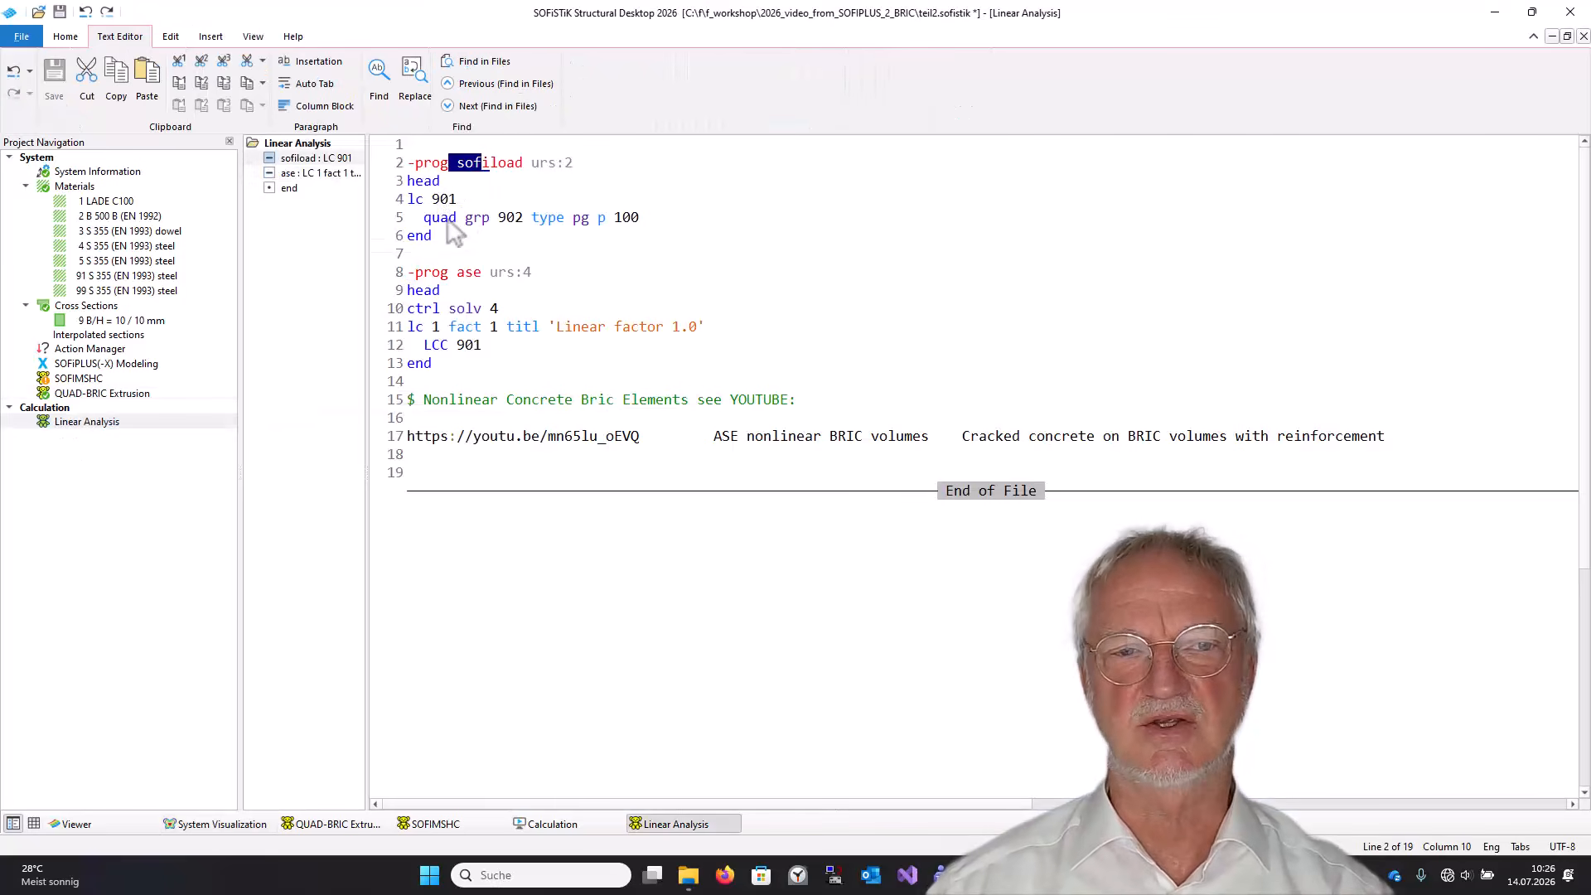
left_click_drag(423, 218, 553, 222)
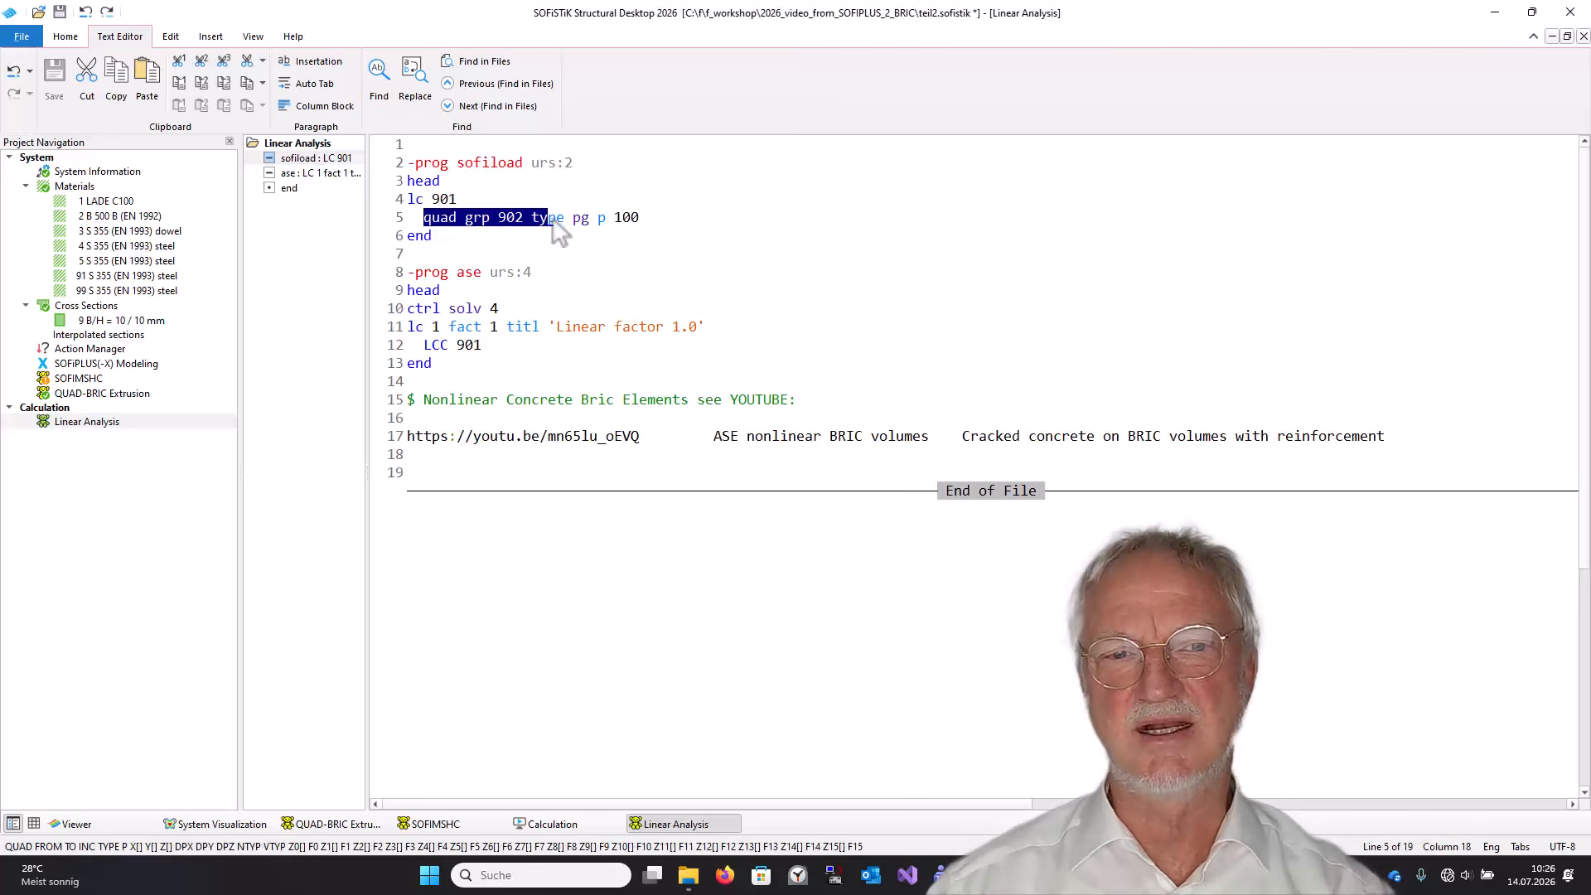
left_click(530, 219)
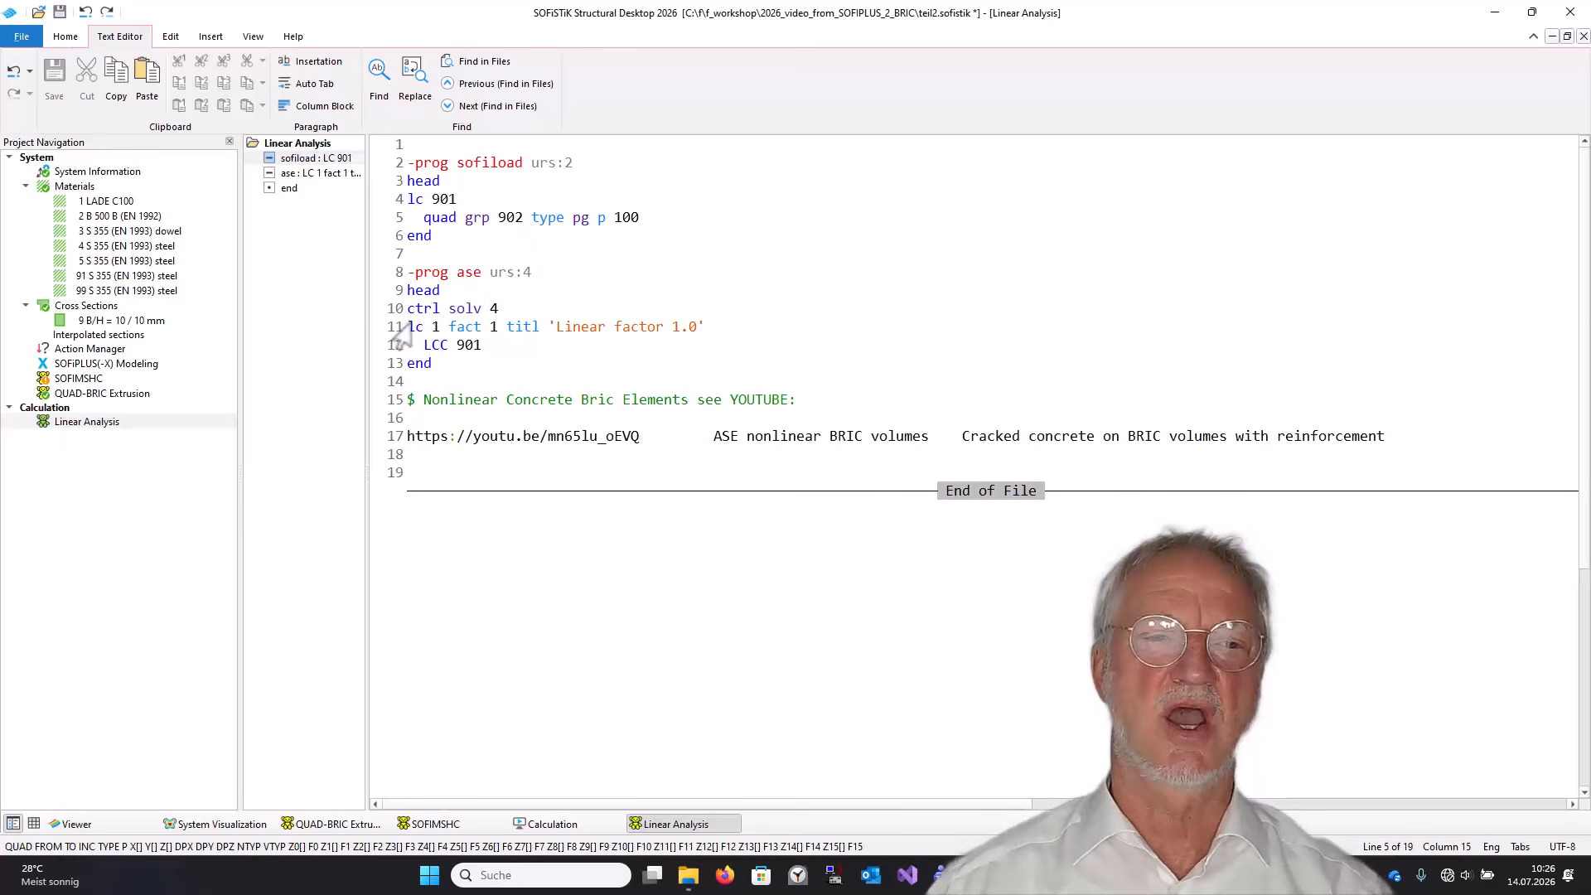
left_click_drag(396, 309, 385, 374)
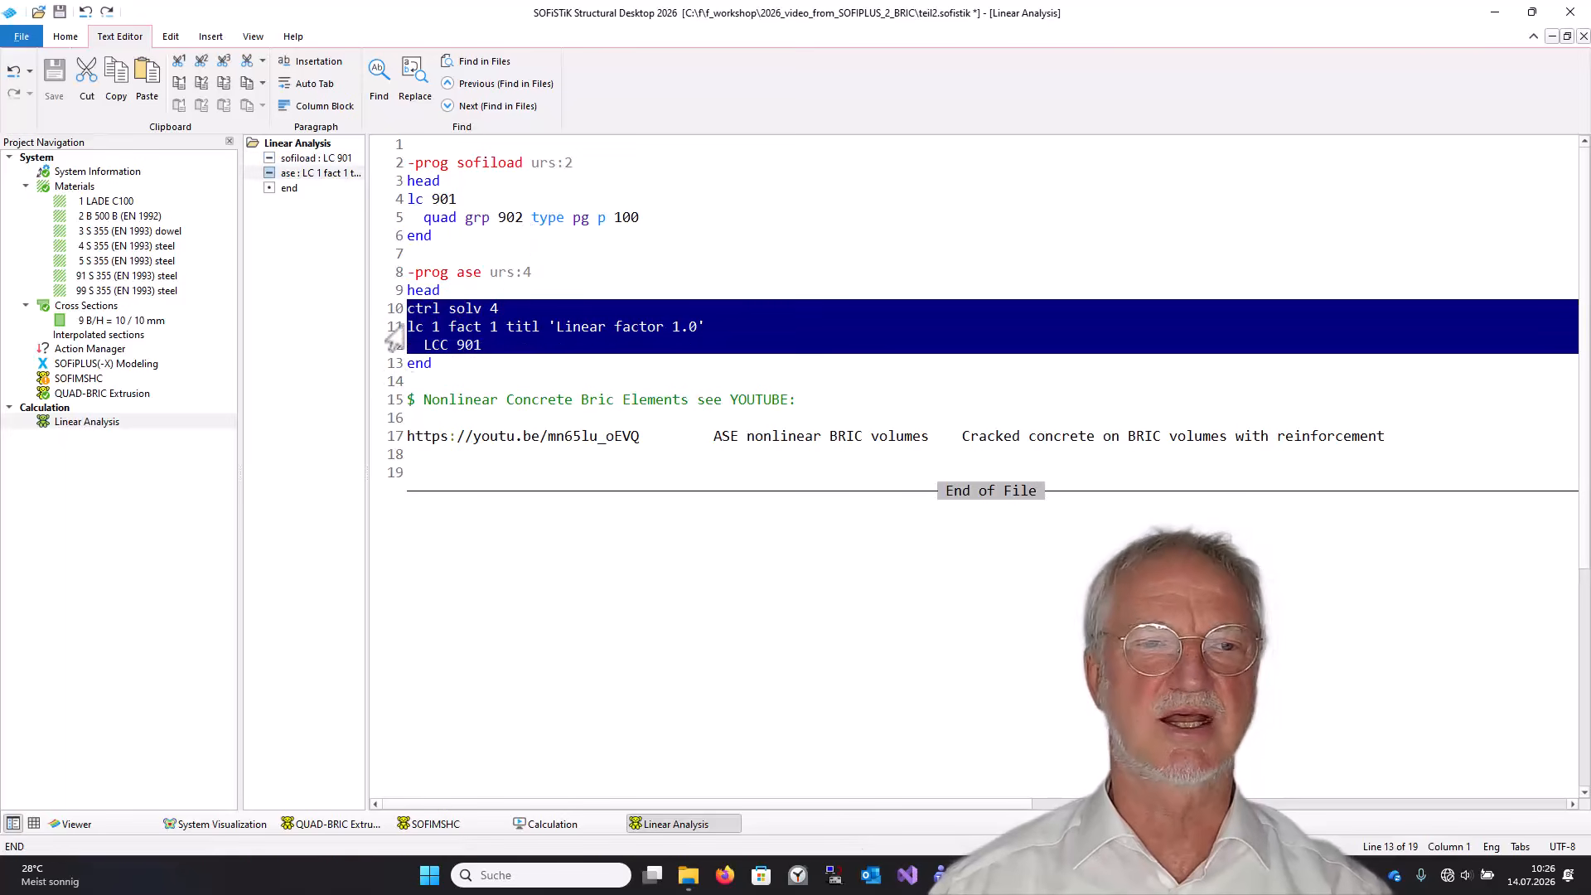
left_click(67, 39)
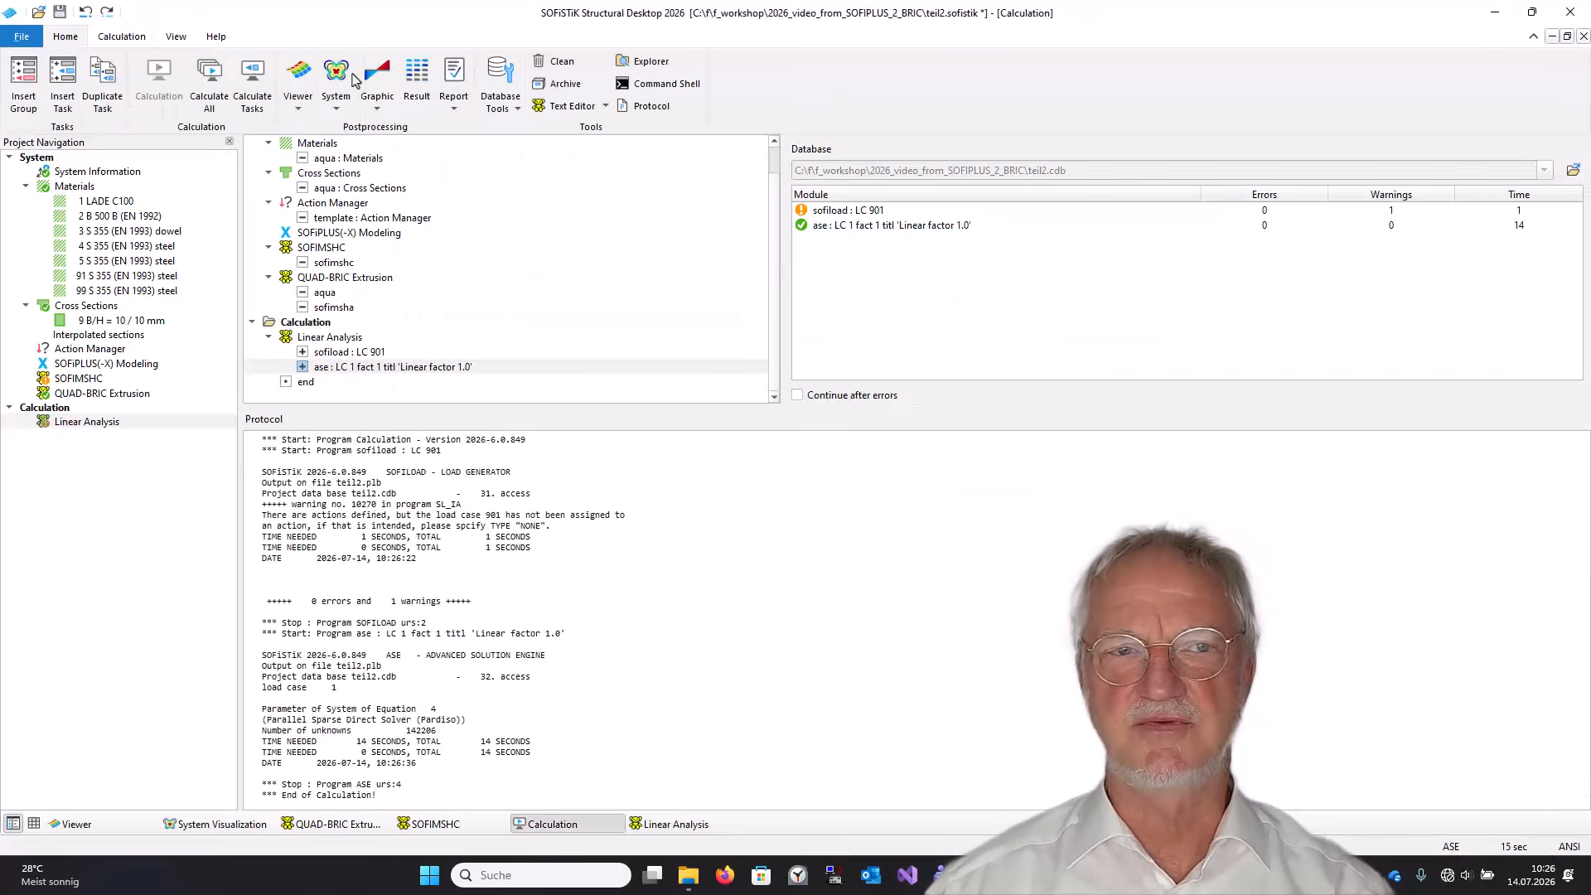
Show load case 1 Linear factor 1.0 in the system visualization and rotate the view.
left_click(335, 72)
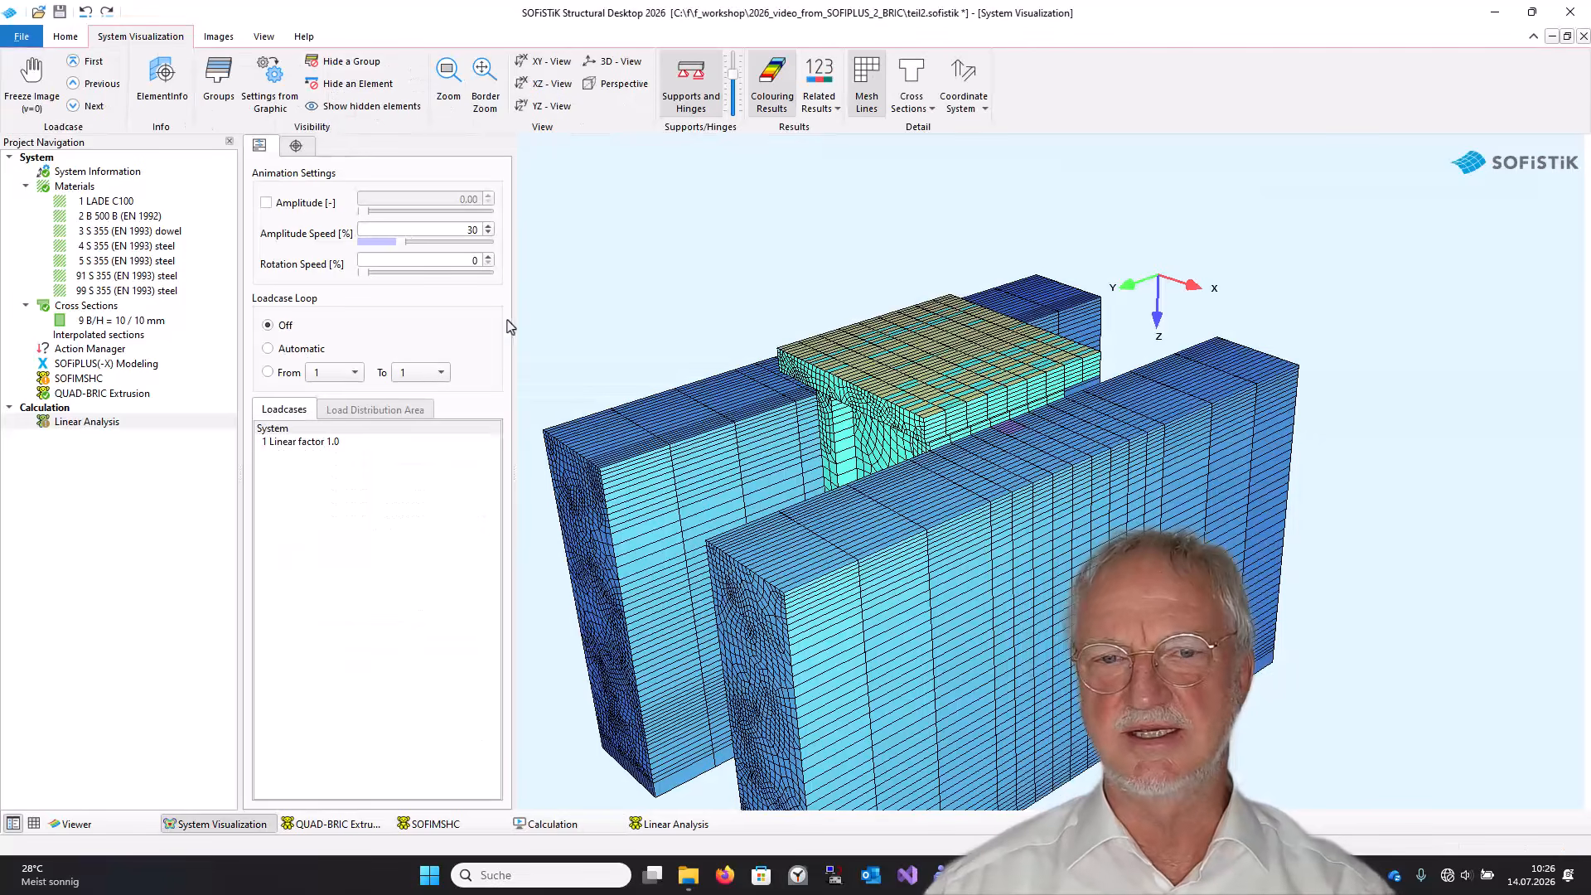
left_click(314, 443)
middle_click_drag(938, 404, 1050, 295)
left_click_drag(1066, 312, 1129, 382)
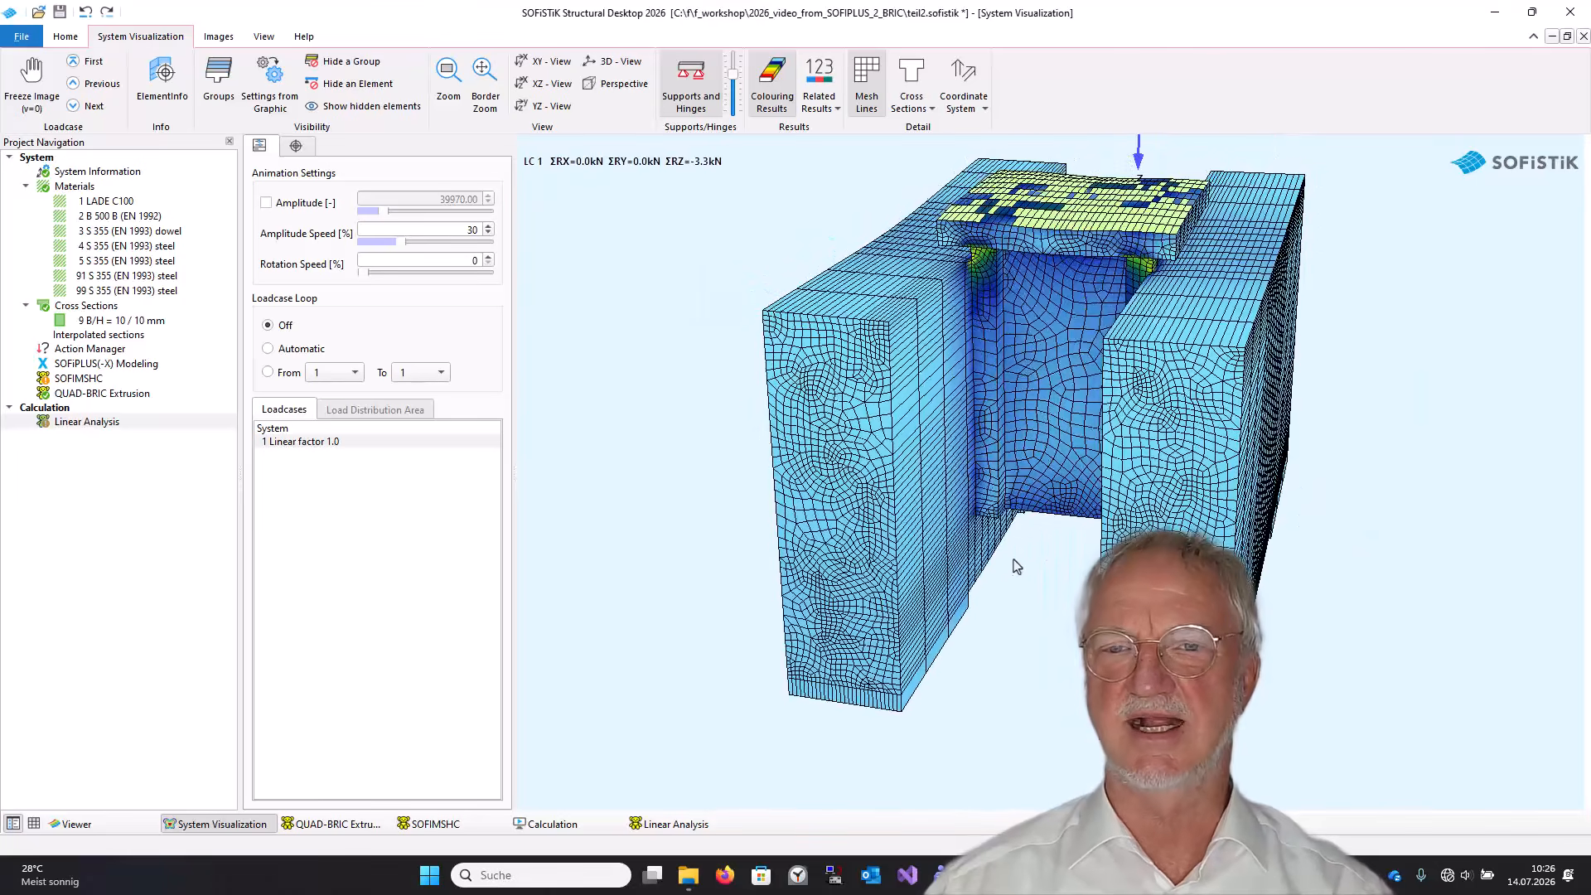
Review the YouTube reference notes on nonlinear BRIC volumes in the Linear Analysis input.
left_click(86, 423)
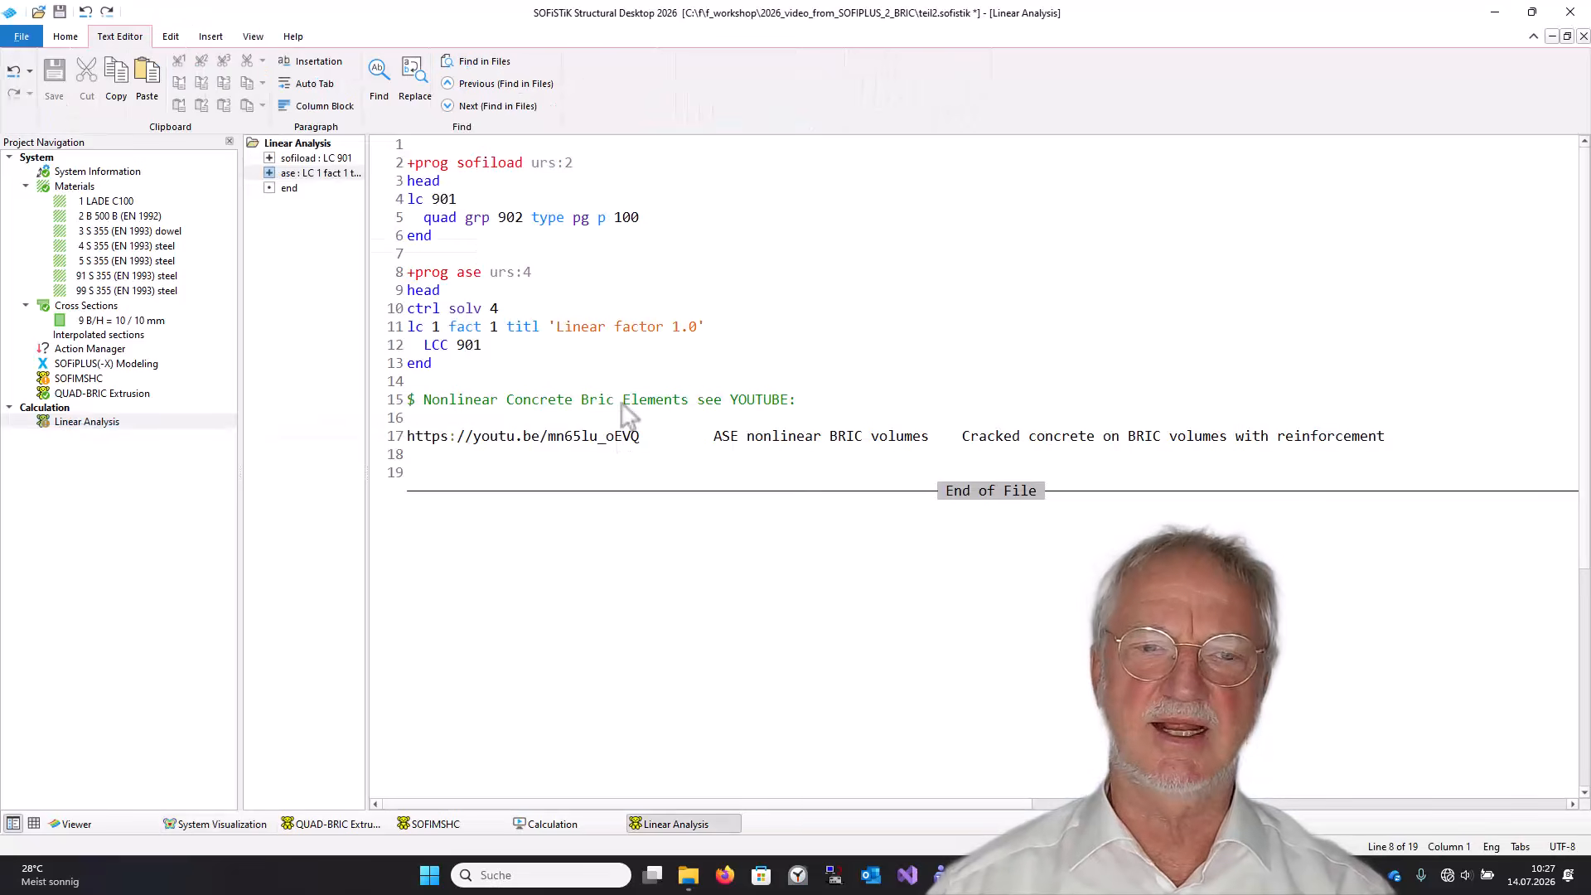
left_click(717, 400)
left_click(804, 404, "shift")
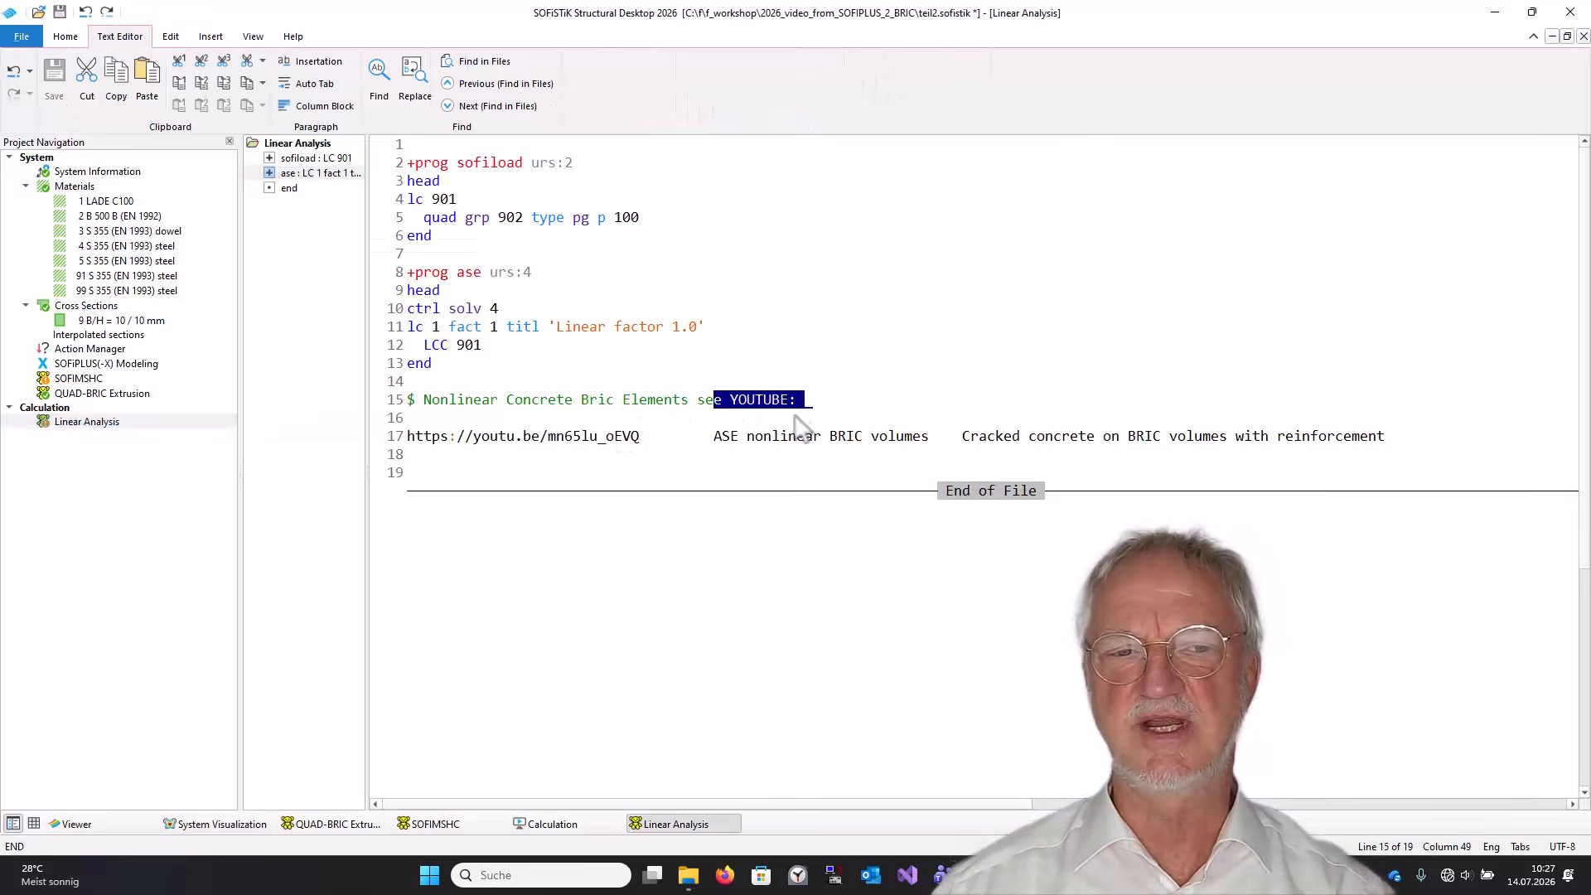
left_click_drag(955, 439, 1195, 441)
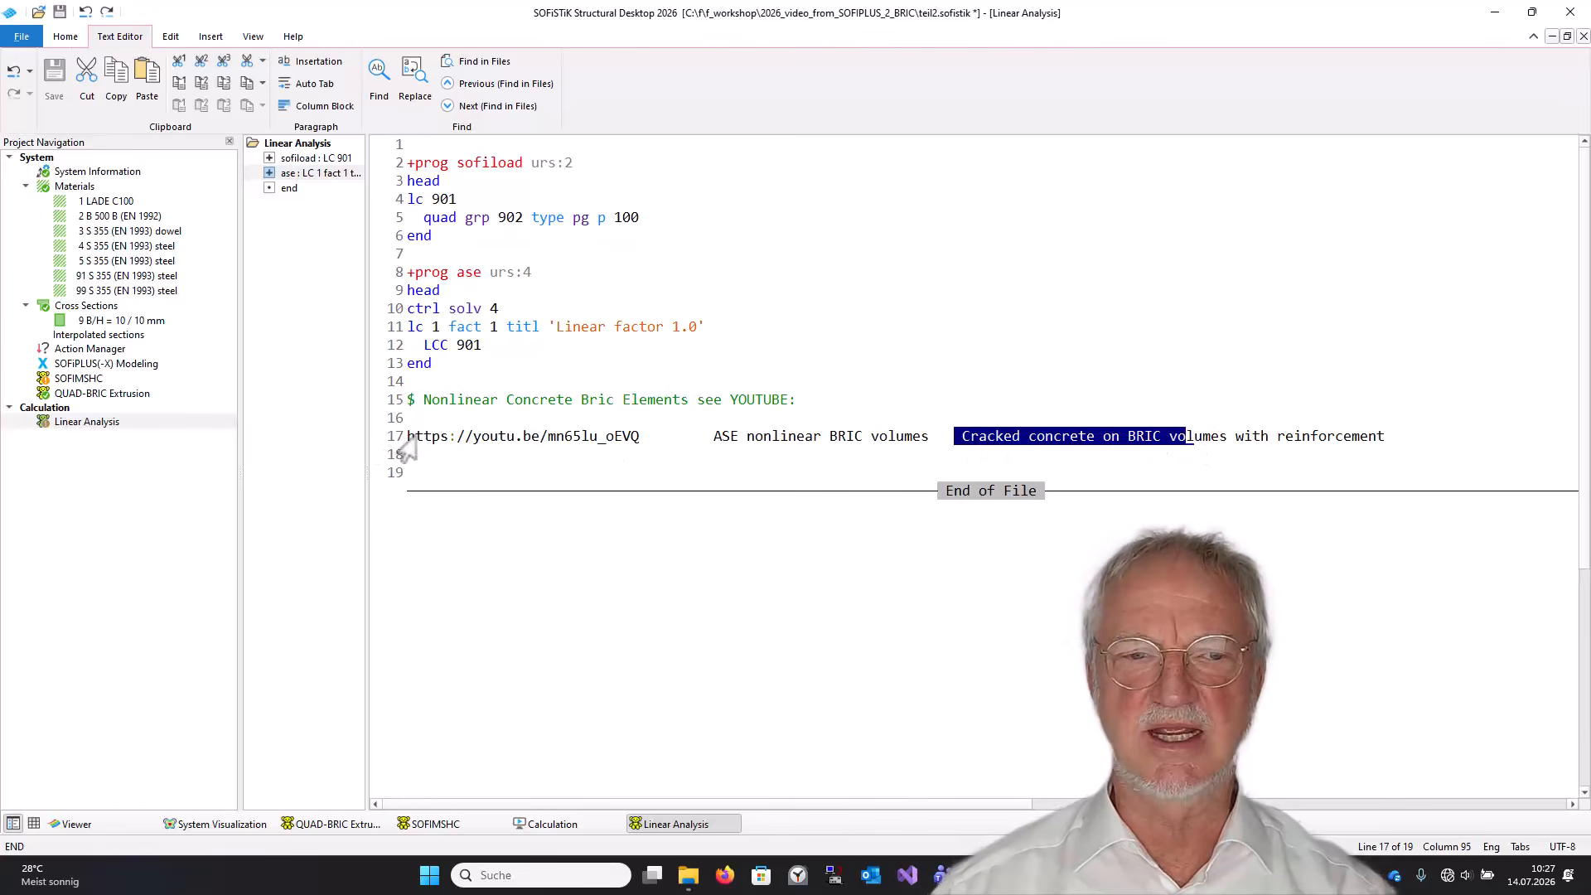
left_click_drag(407, 439, 614, 448)
left_click(643, 477)
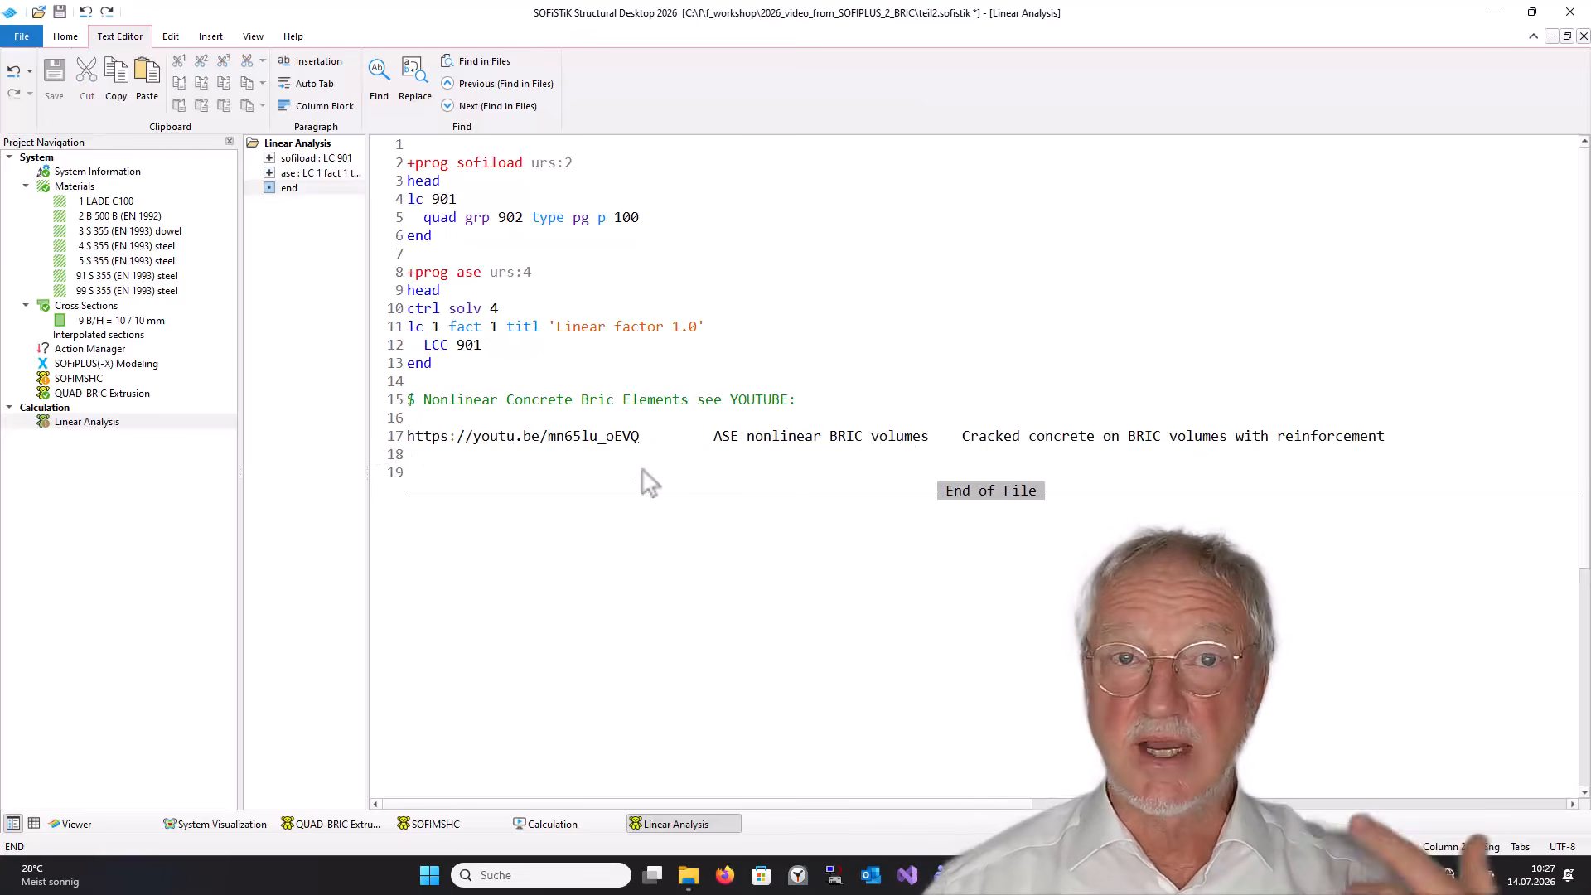
Insert an Interactive Graphics task after the Linear Analysis task.
right_click(91, 481)
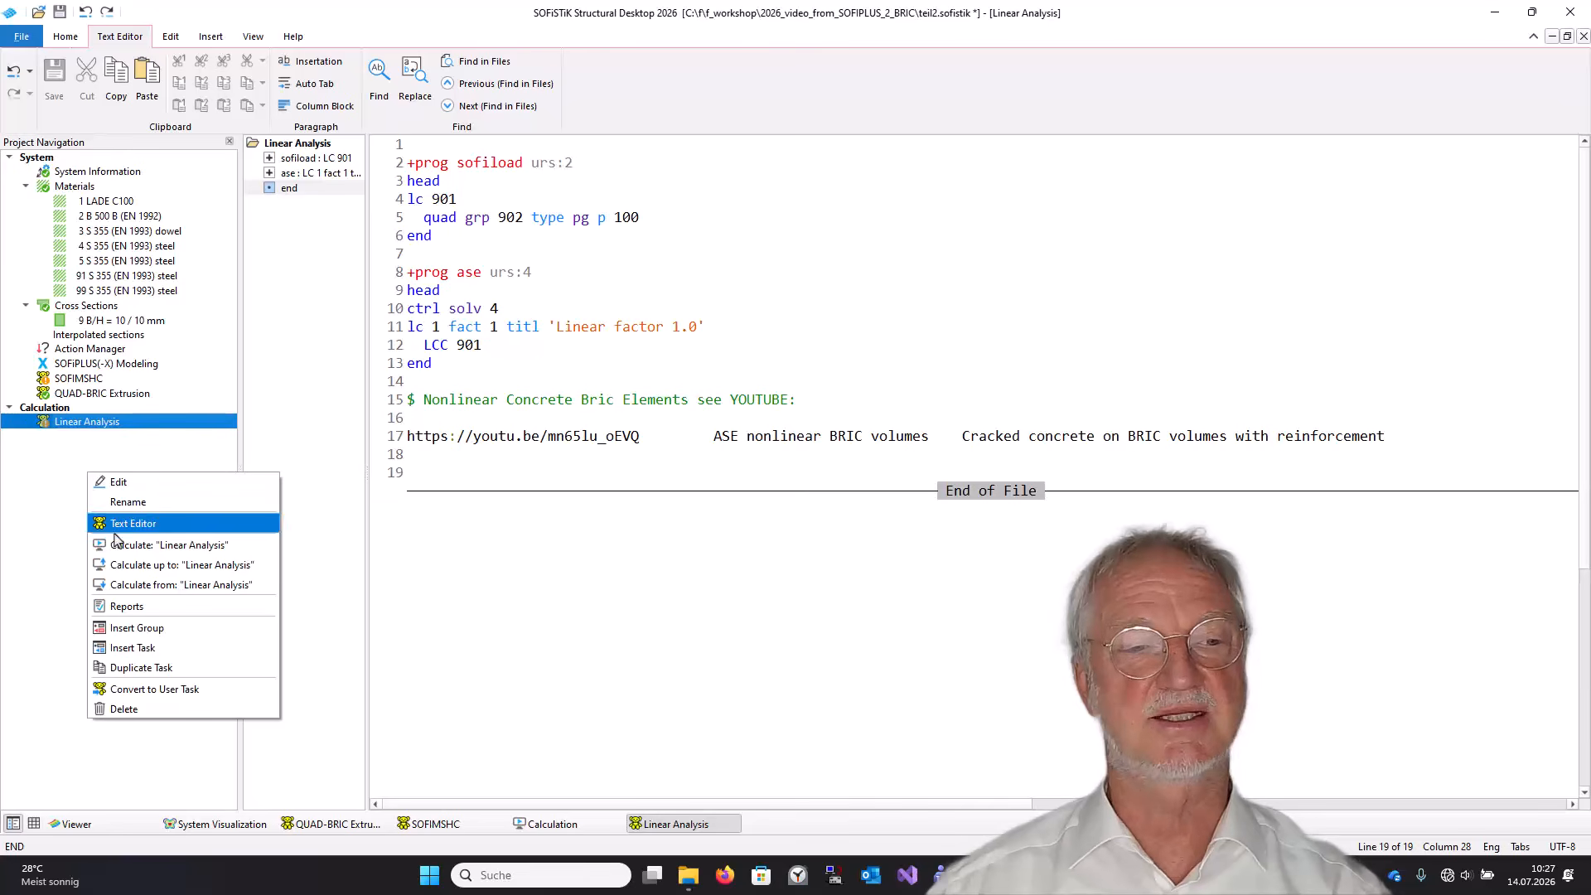
left_click(126, 647)
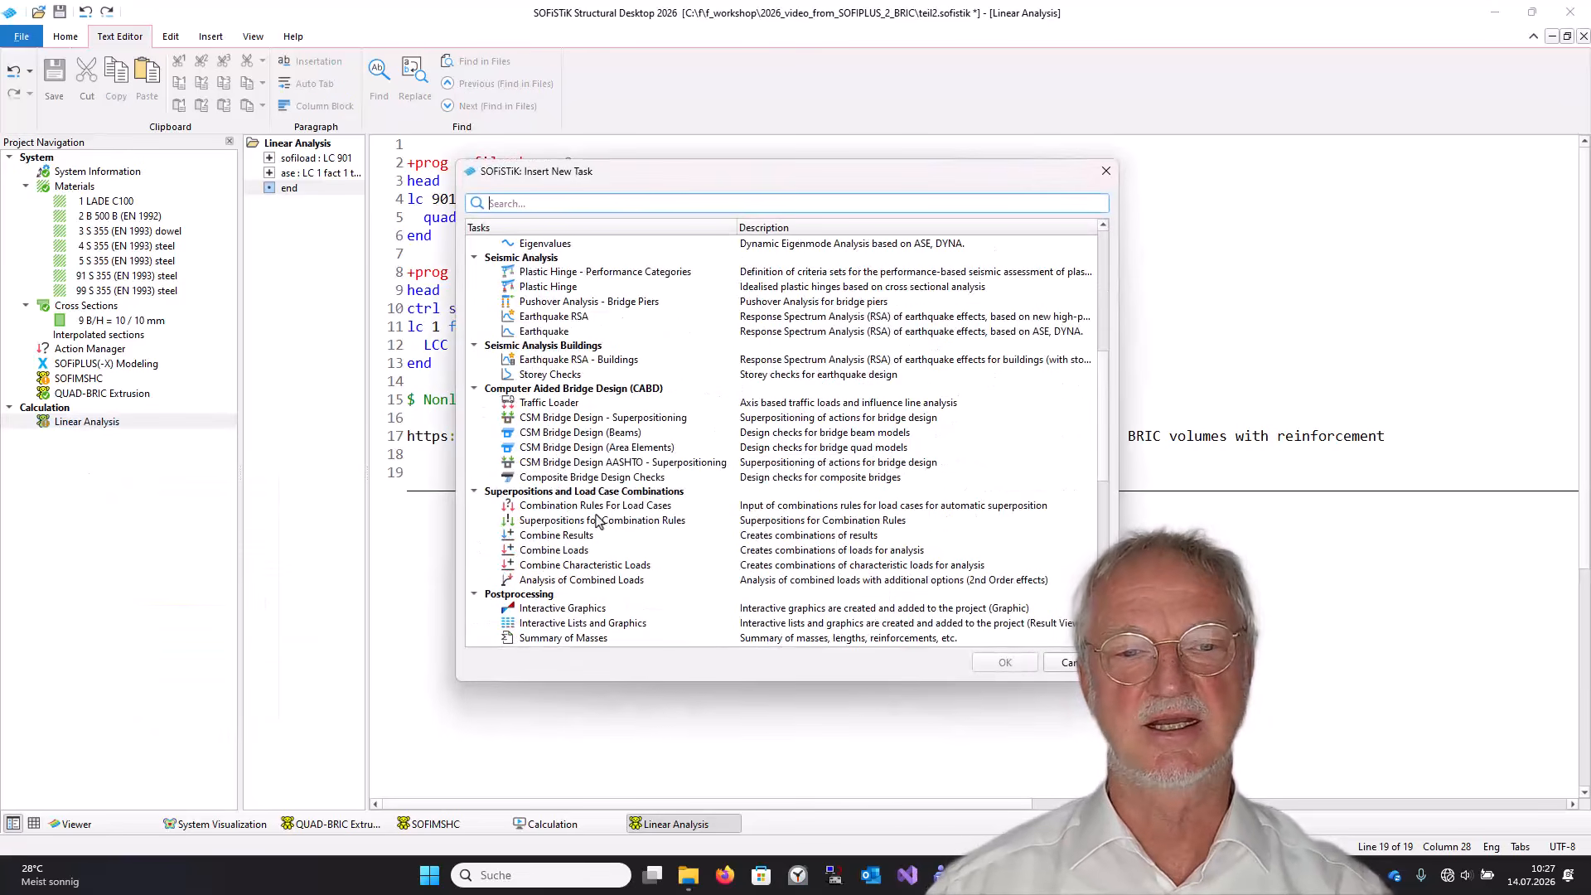
scroll(597, 520, "down", 6)
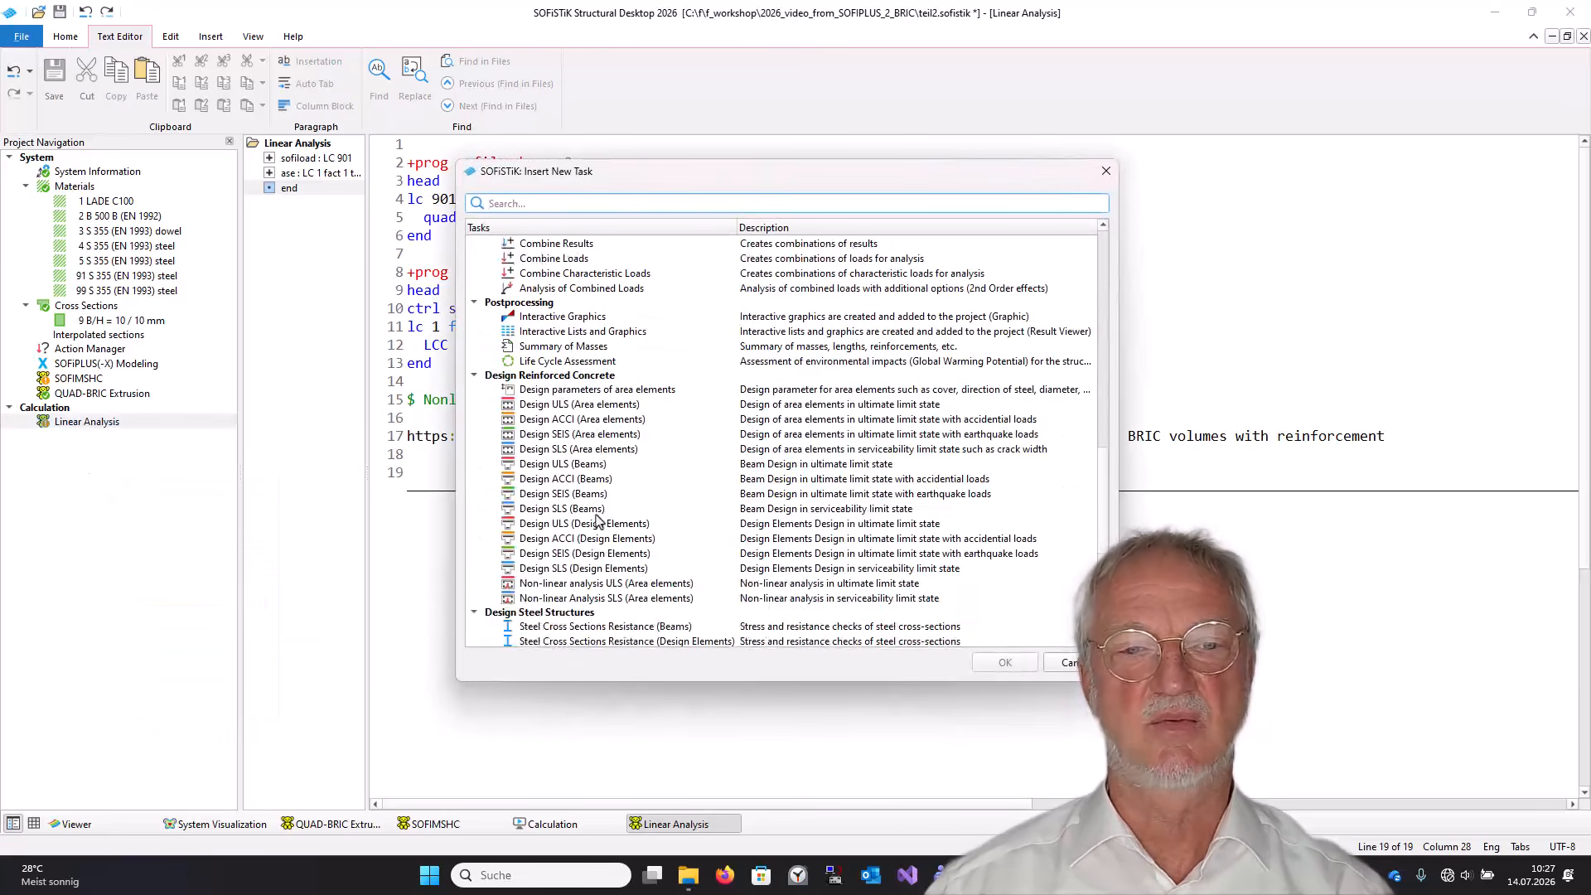
left_click(565, 318)
key("Return")
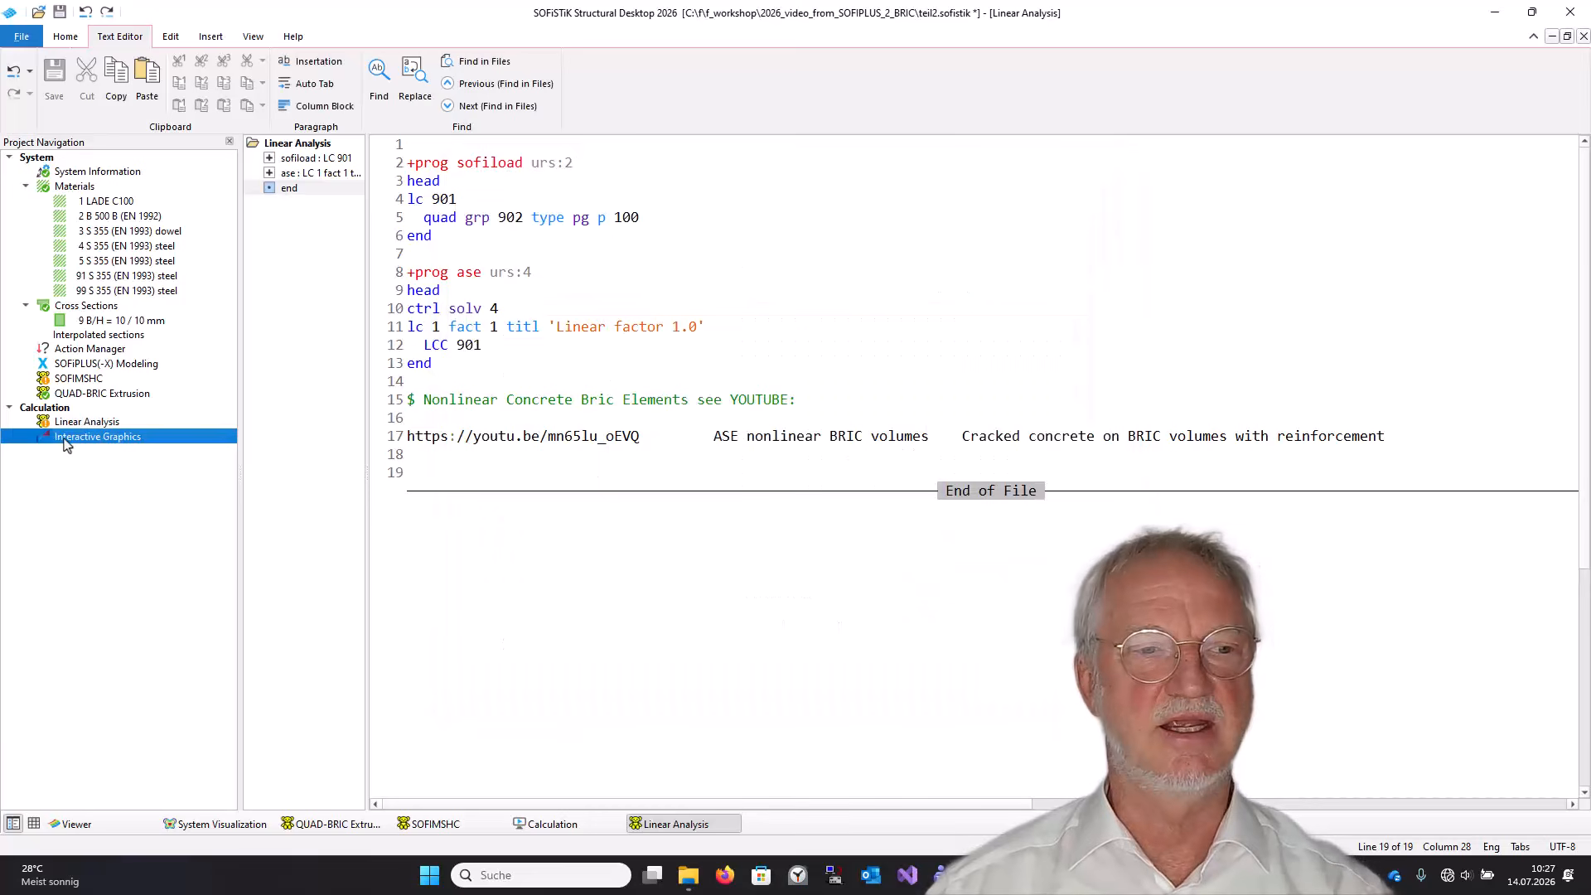
Open the Interactive Graphics task and switch the view to the Y-X plan.
double_click(65, 441)
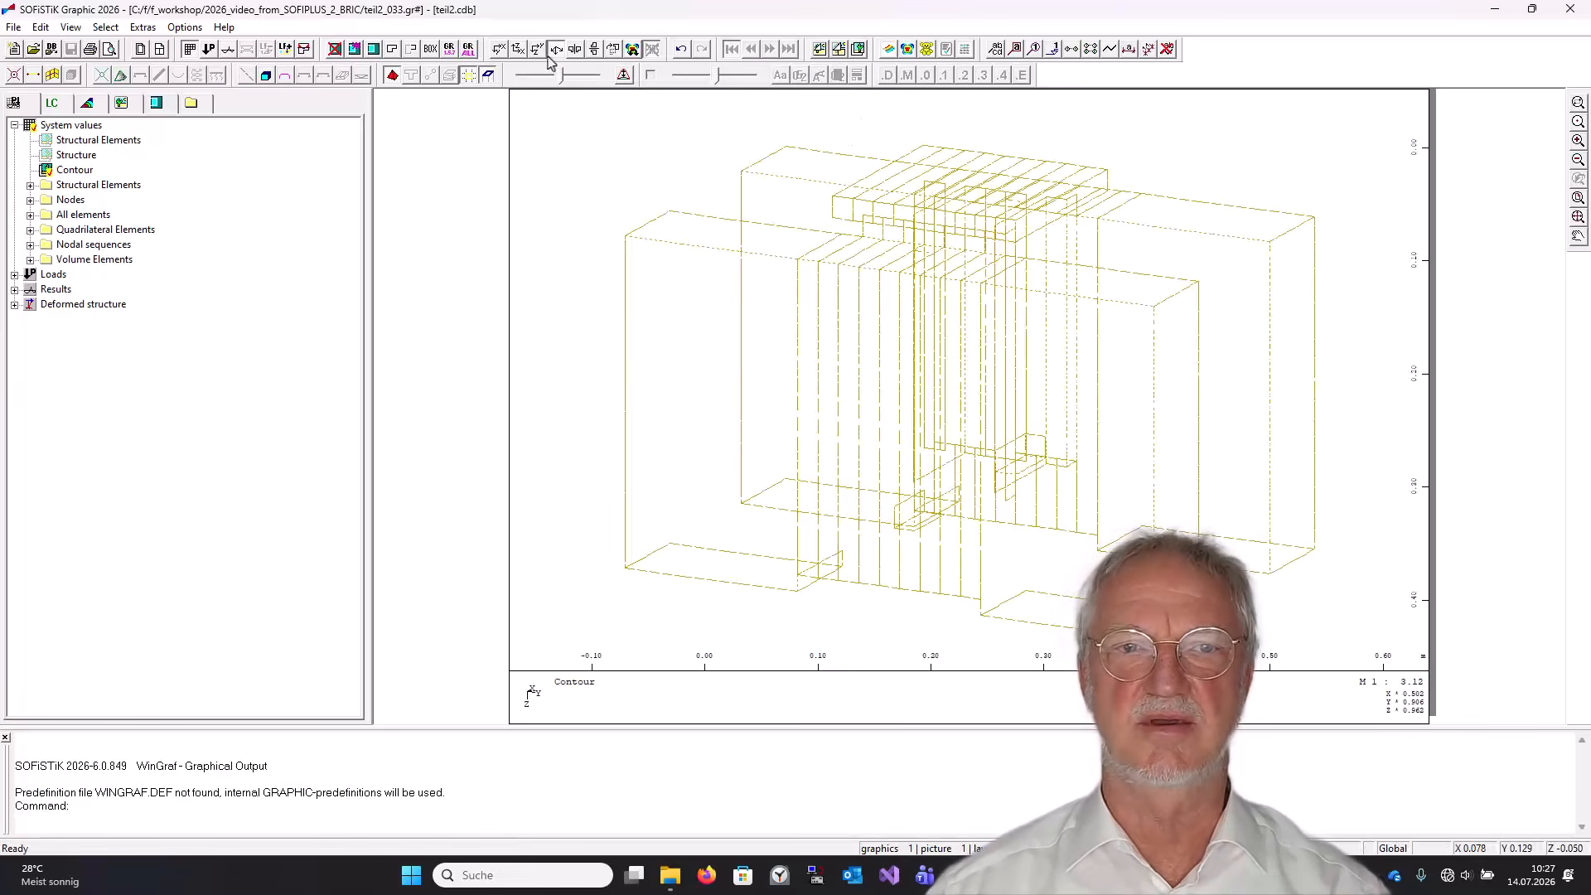
left_click(611, 49)
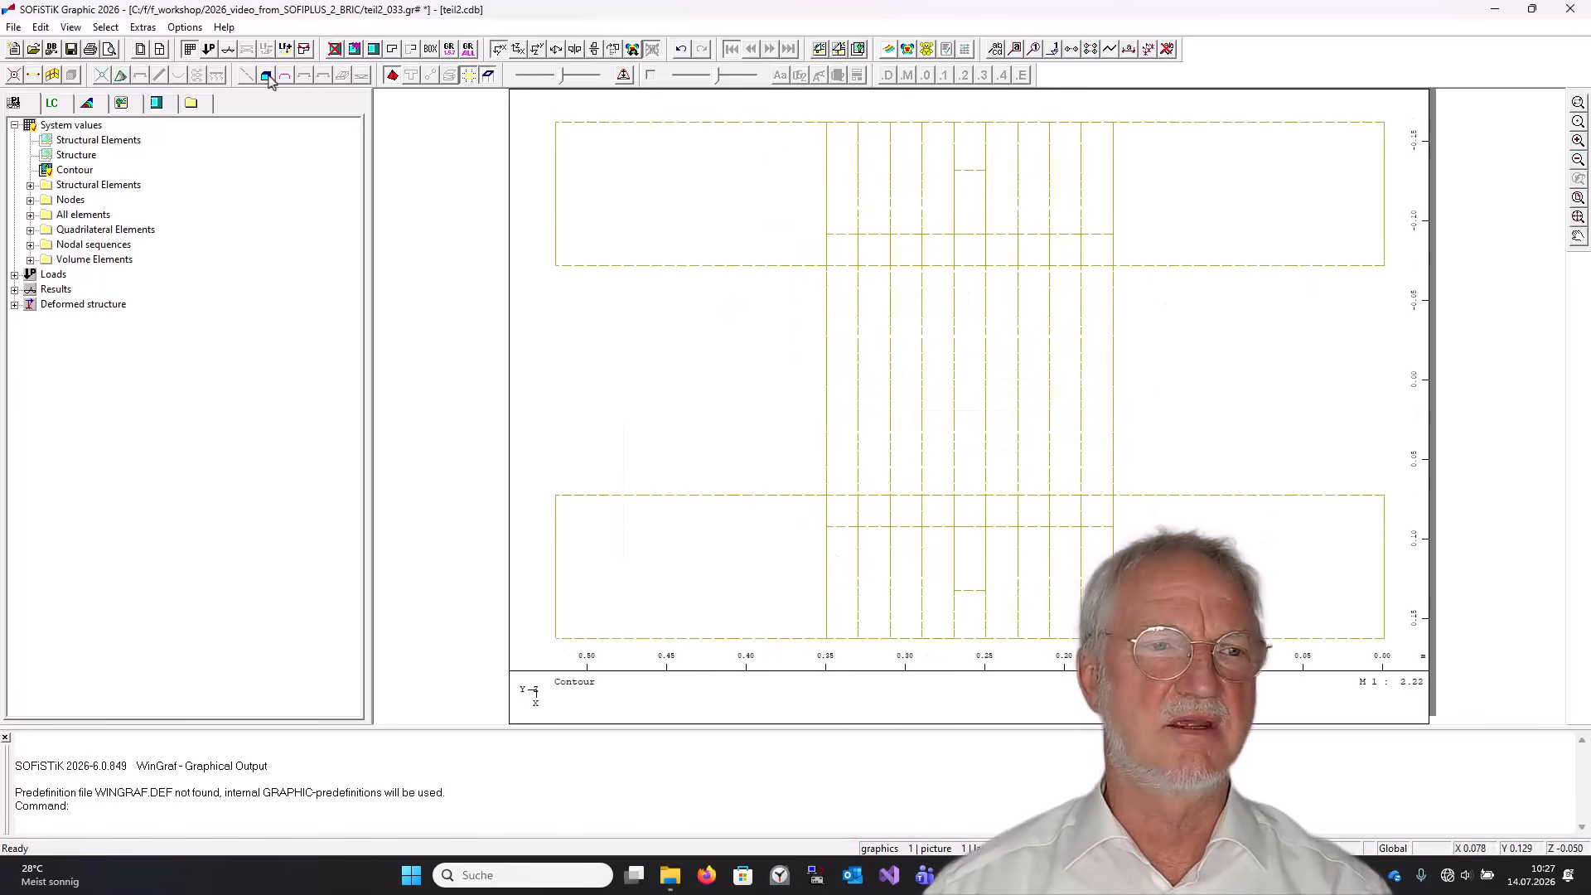
Set the BRIC cuts group number for the next element to 1.
left_click(41, 27)
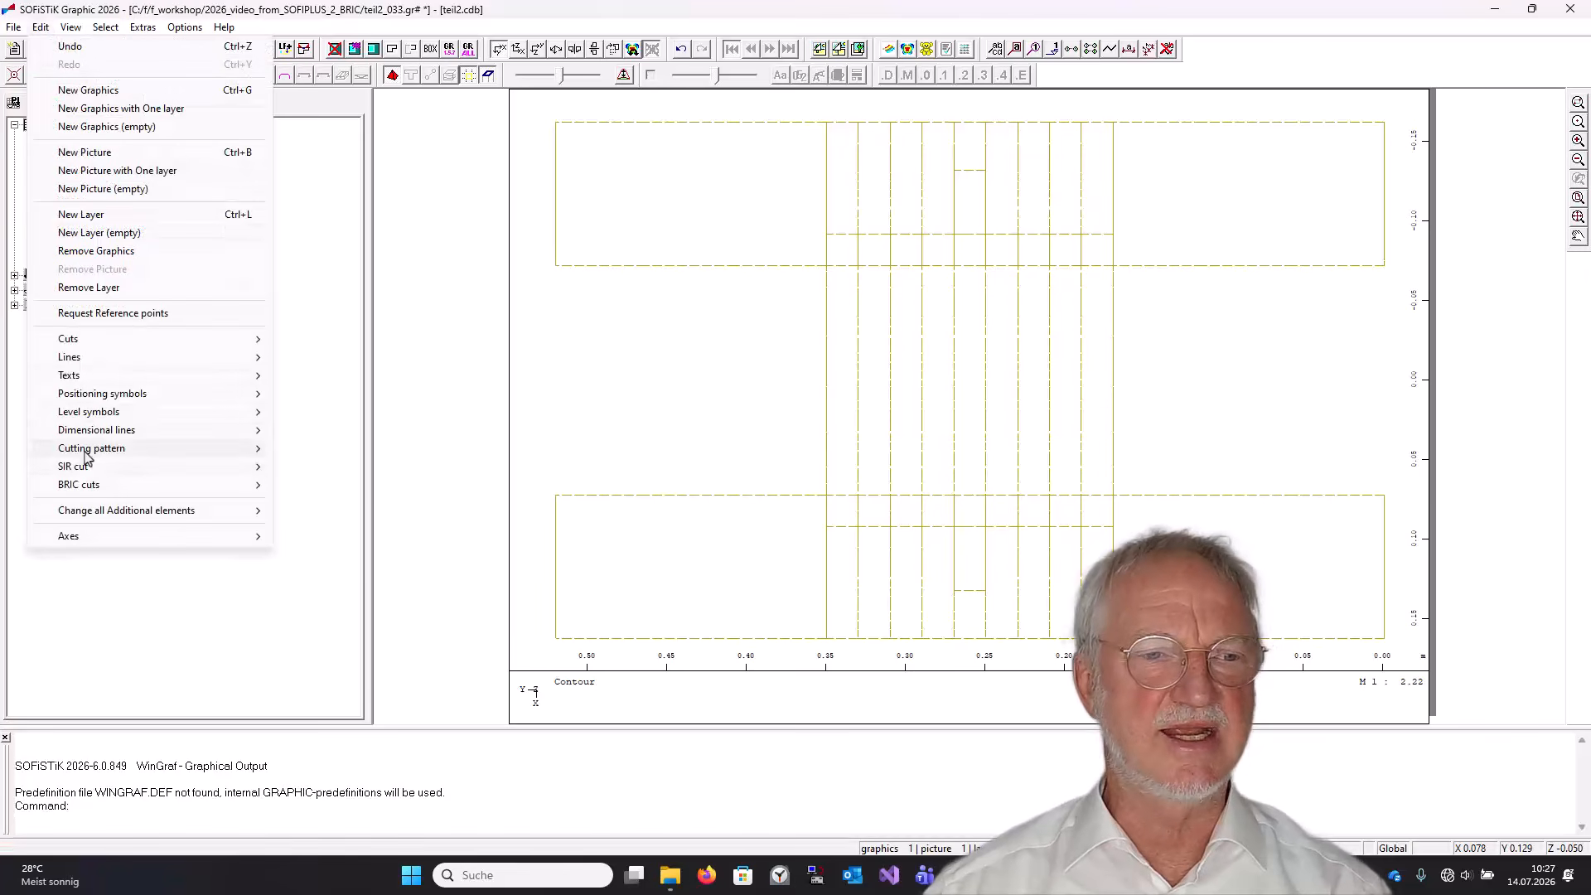
mouse_move(84, 489)
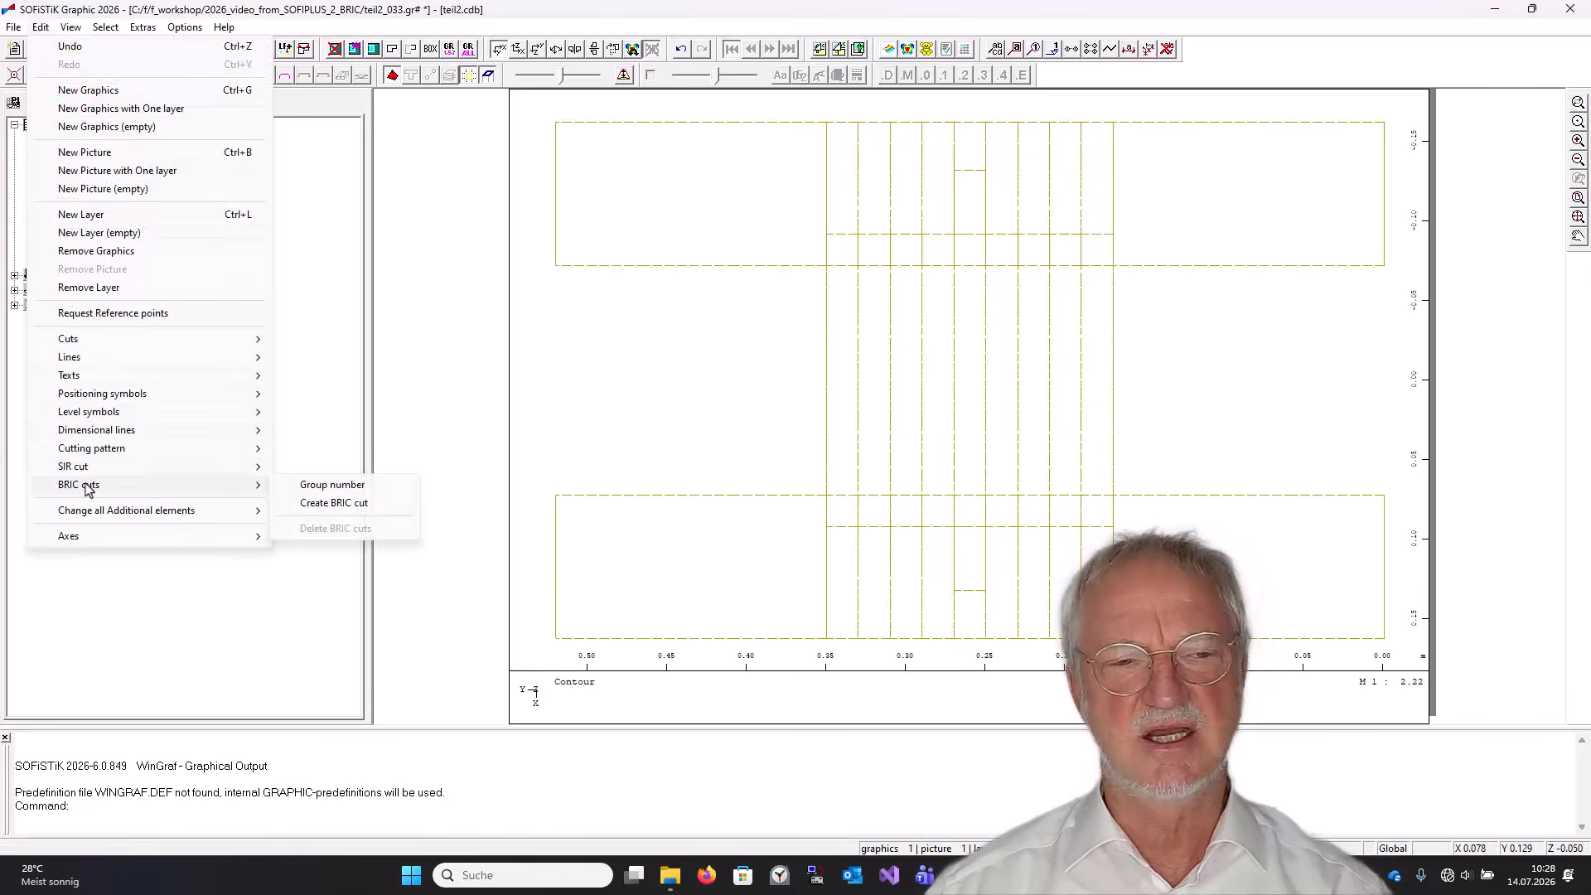
left_click(332, 485)
type("1")
key("Return")
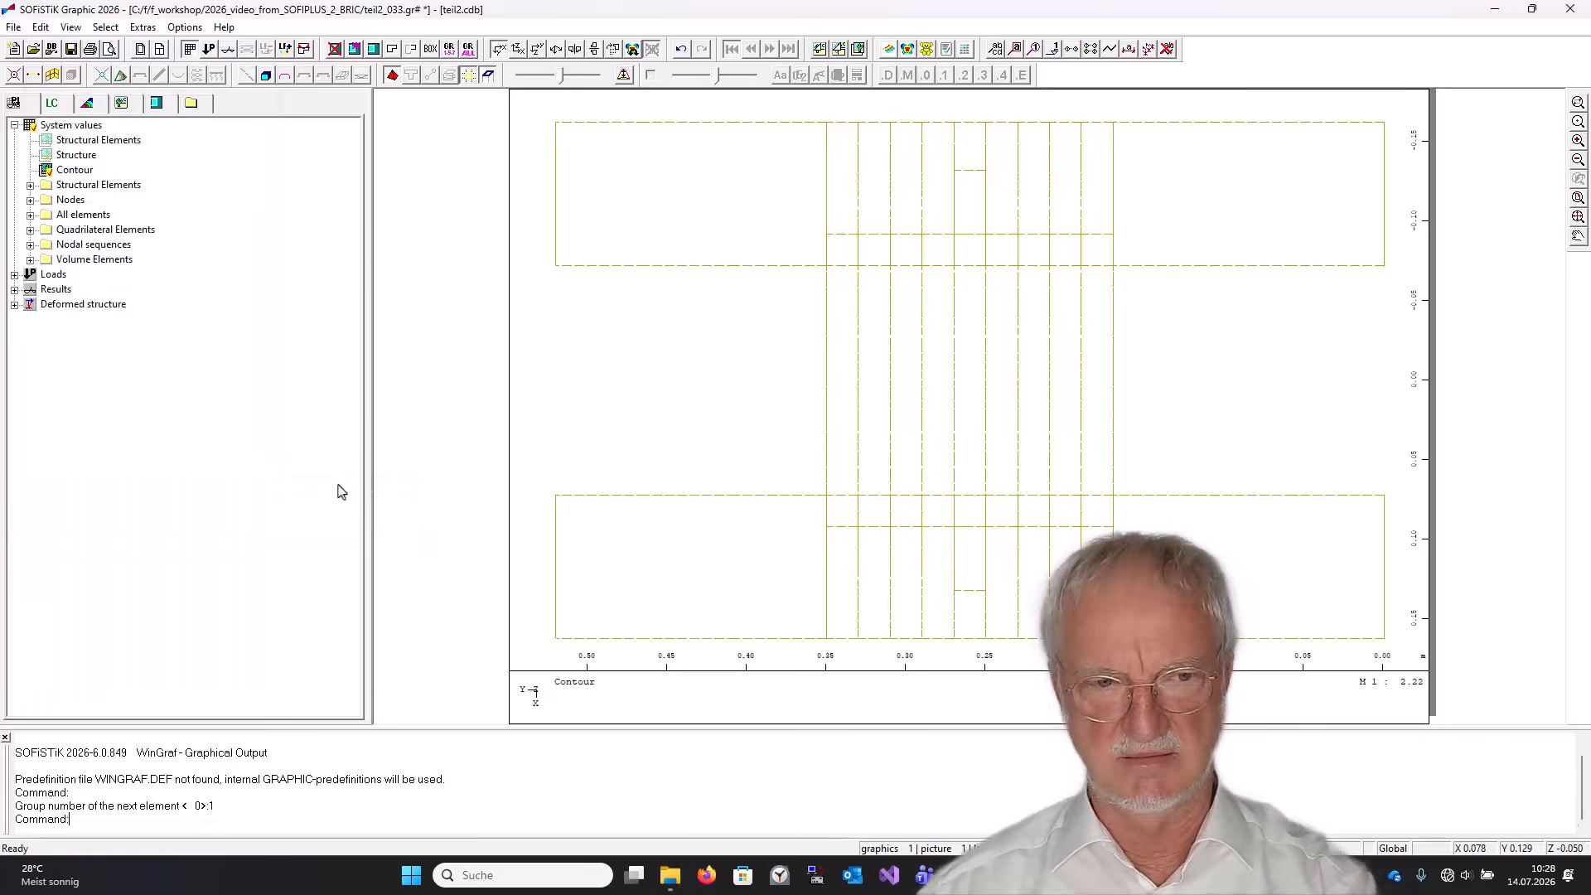
Create a vertical BRIC cut through the whole plate model for group 1.
left_click(43, 27)
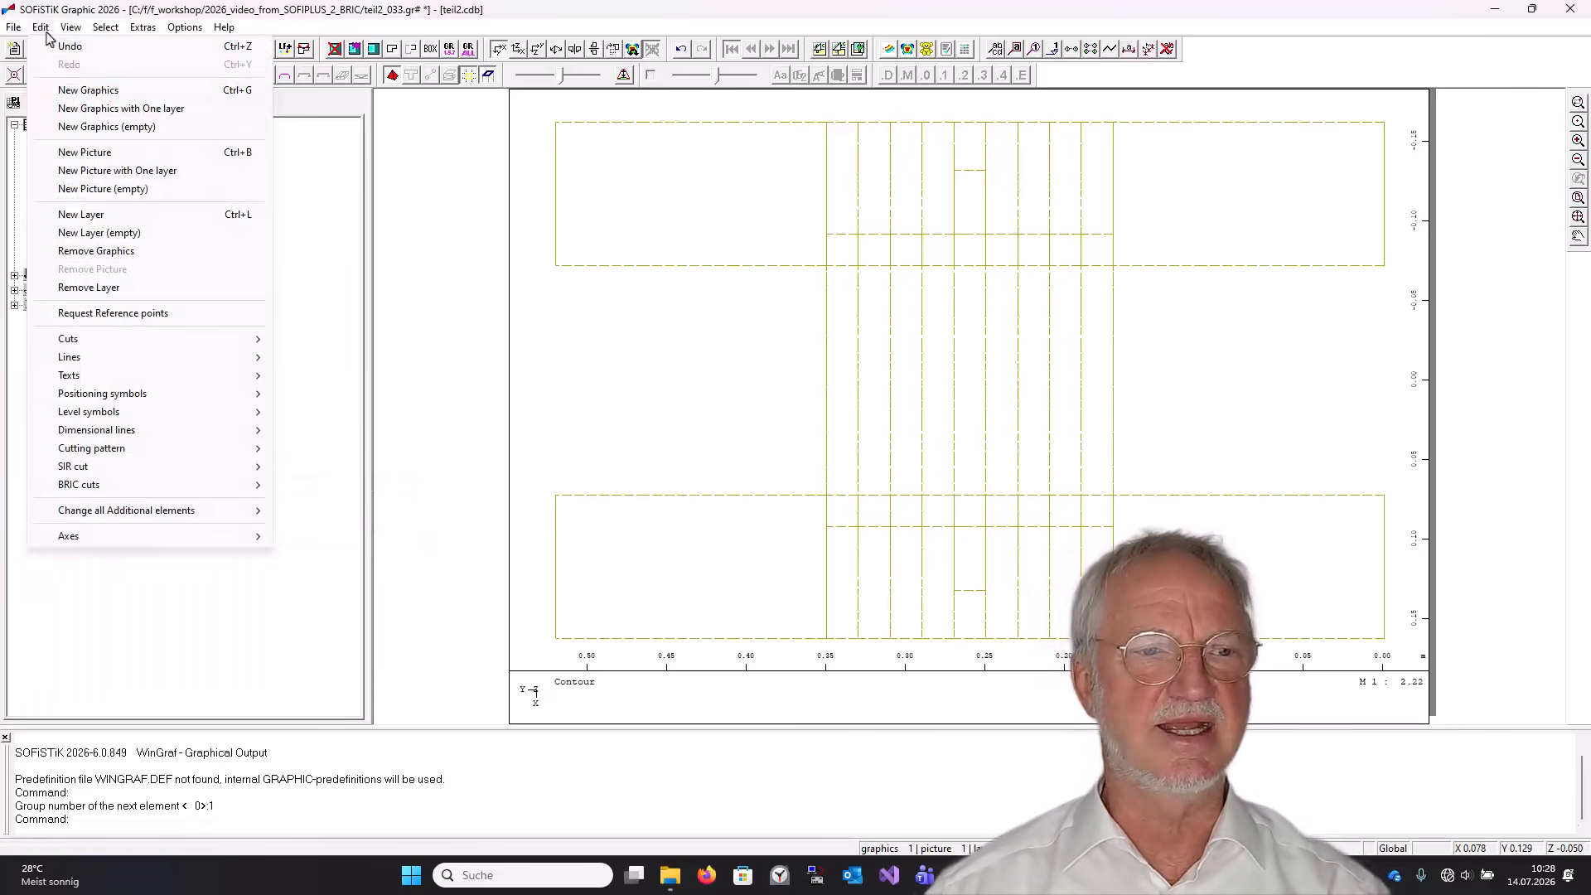
mouse_move(103, 484)
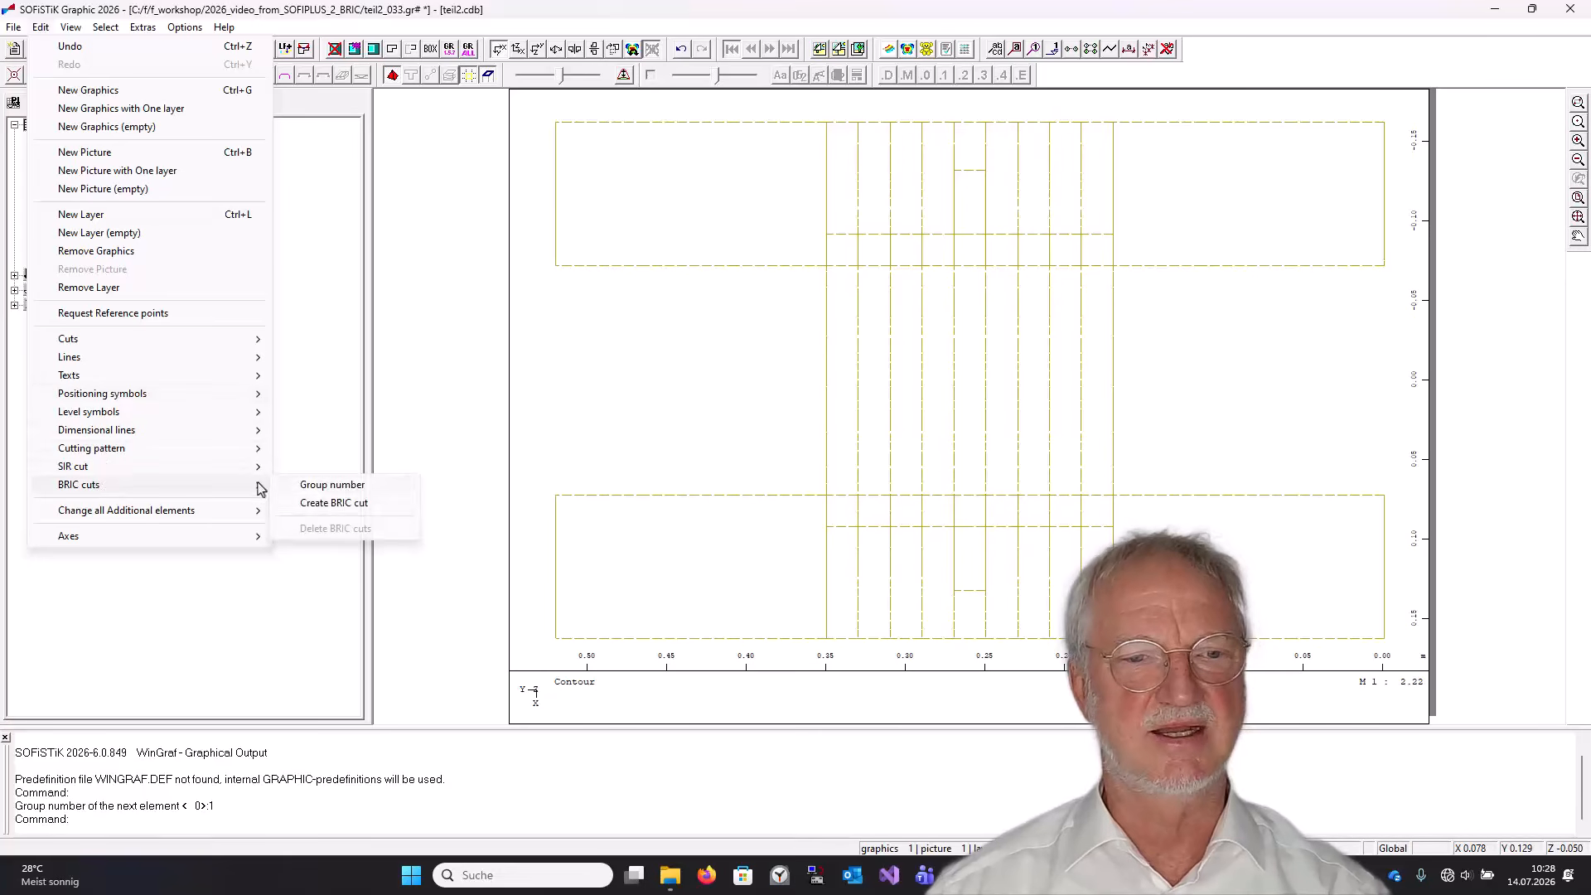
left_click(334, 503)
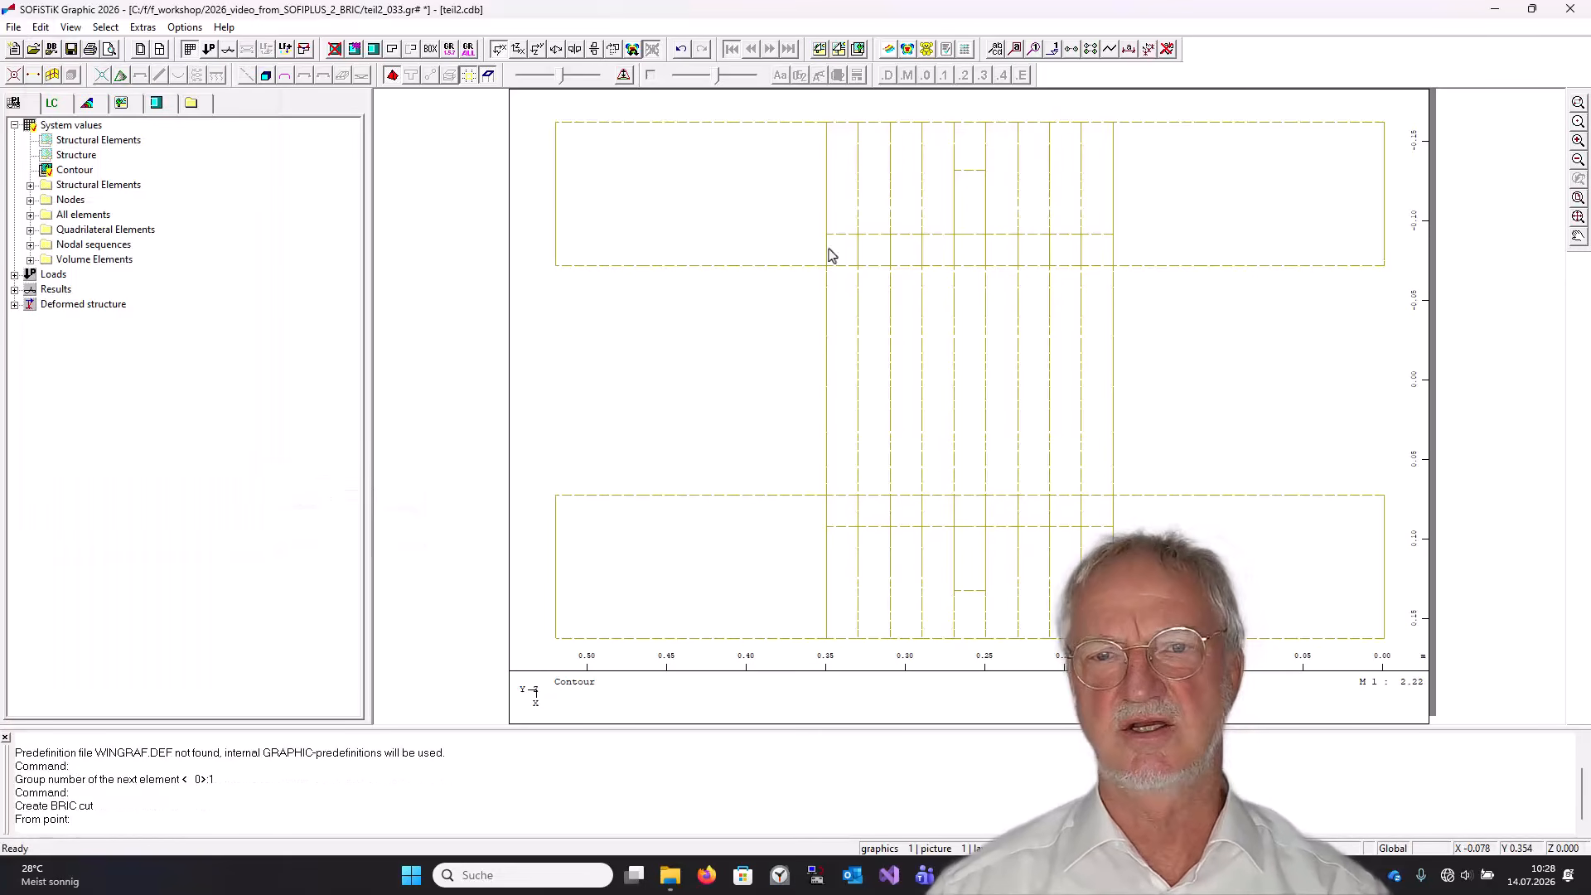
left_click(968, 103)
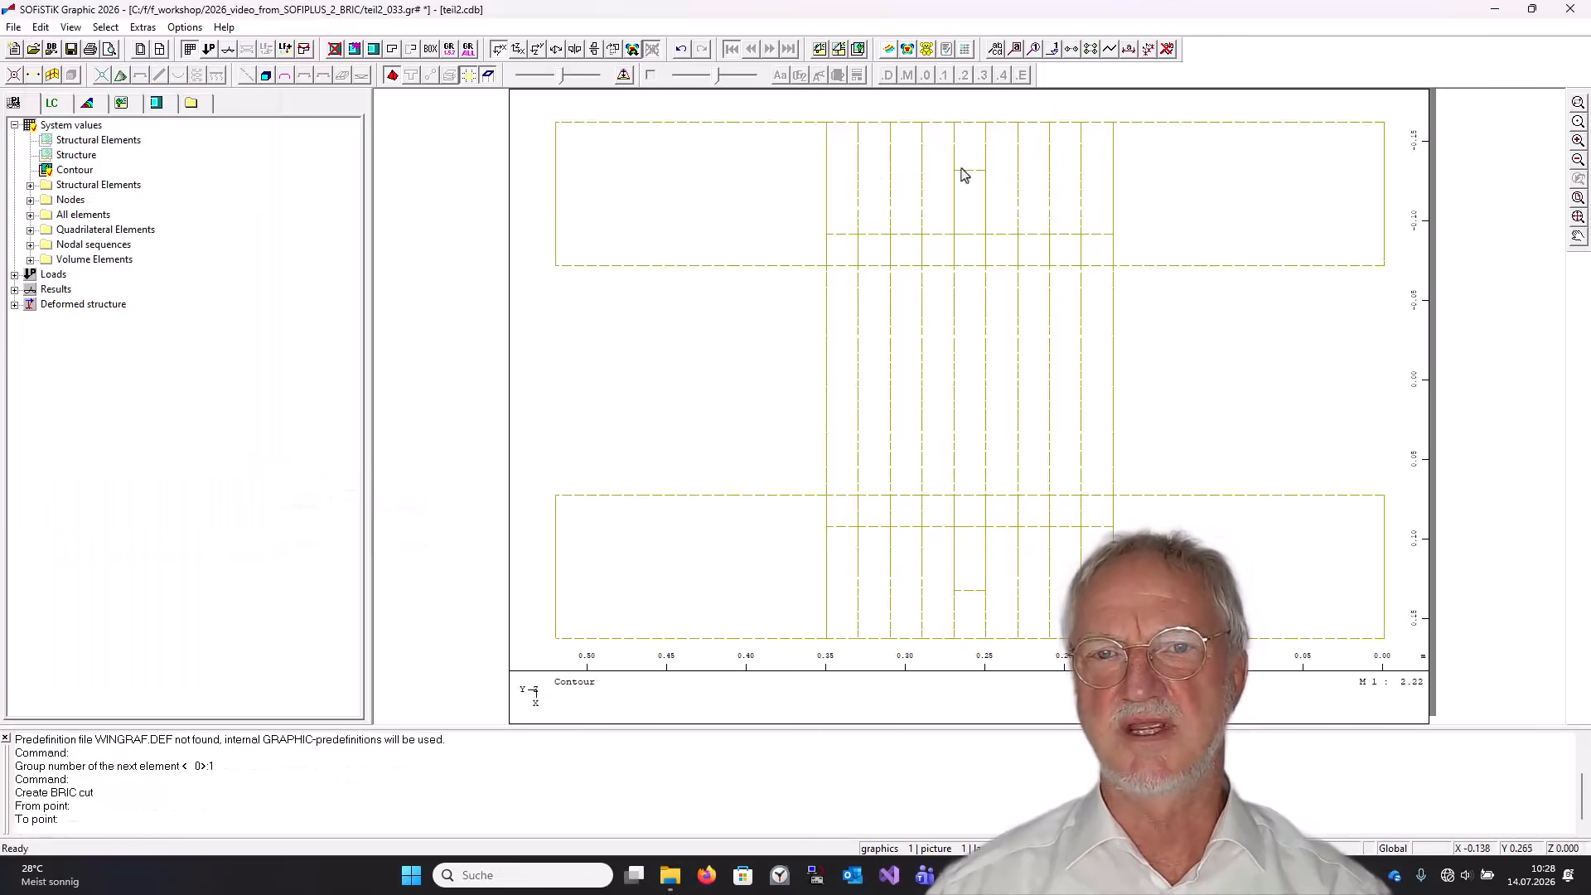
left_click(969, 670)
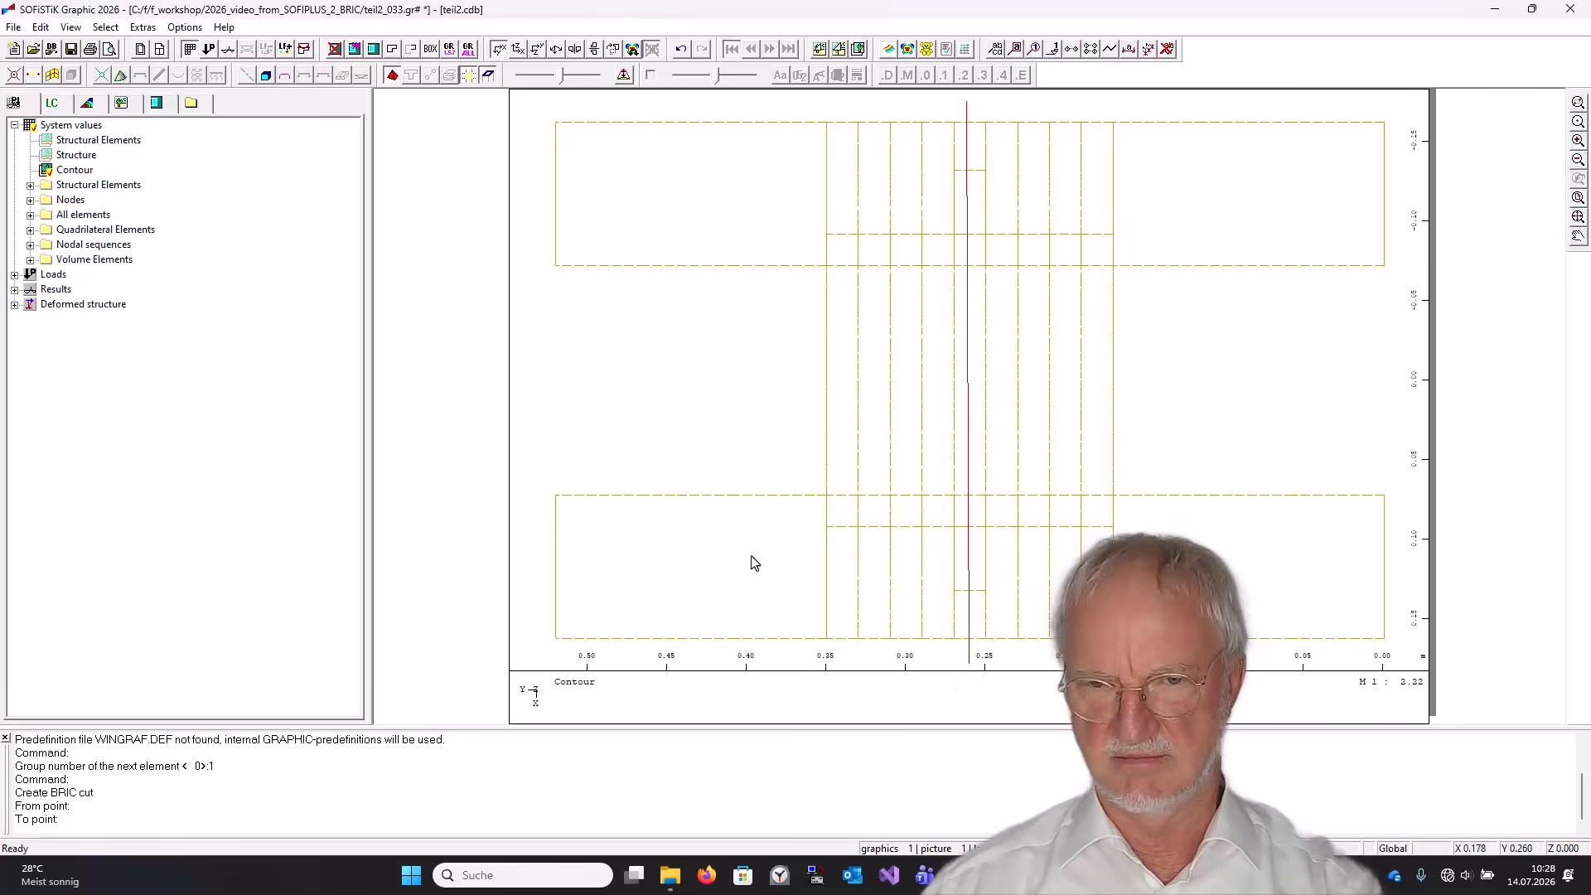
key("Escape")
Set the BRIC cuts group number for the next element to 2.
left_click(41, 26)
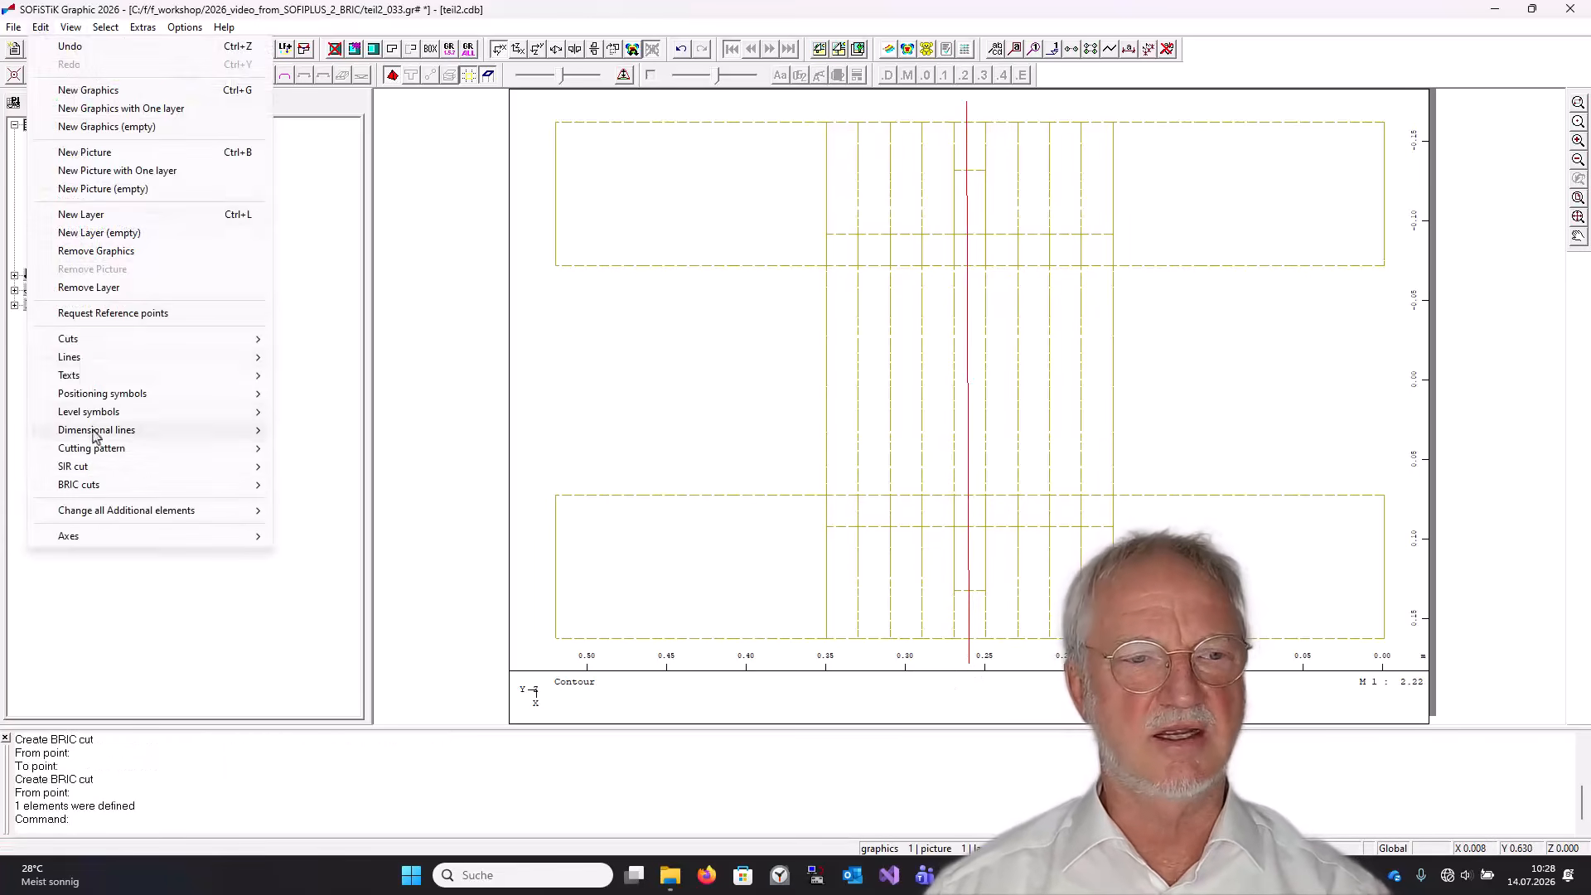
mouse_move(91, 489)
left_click(334, 486)
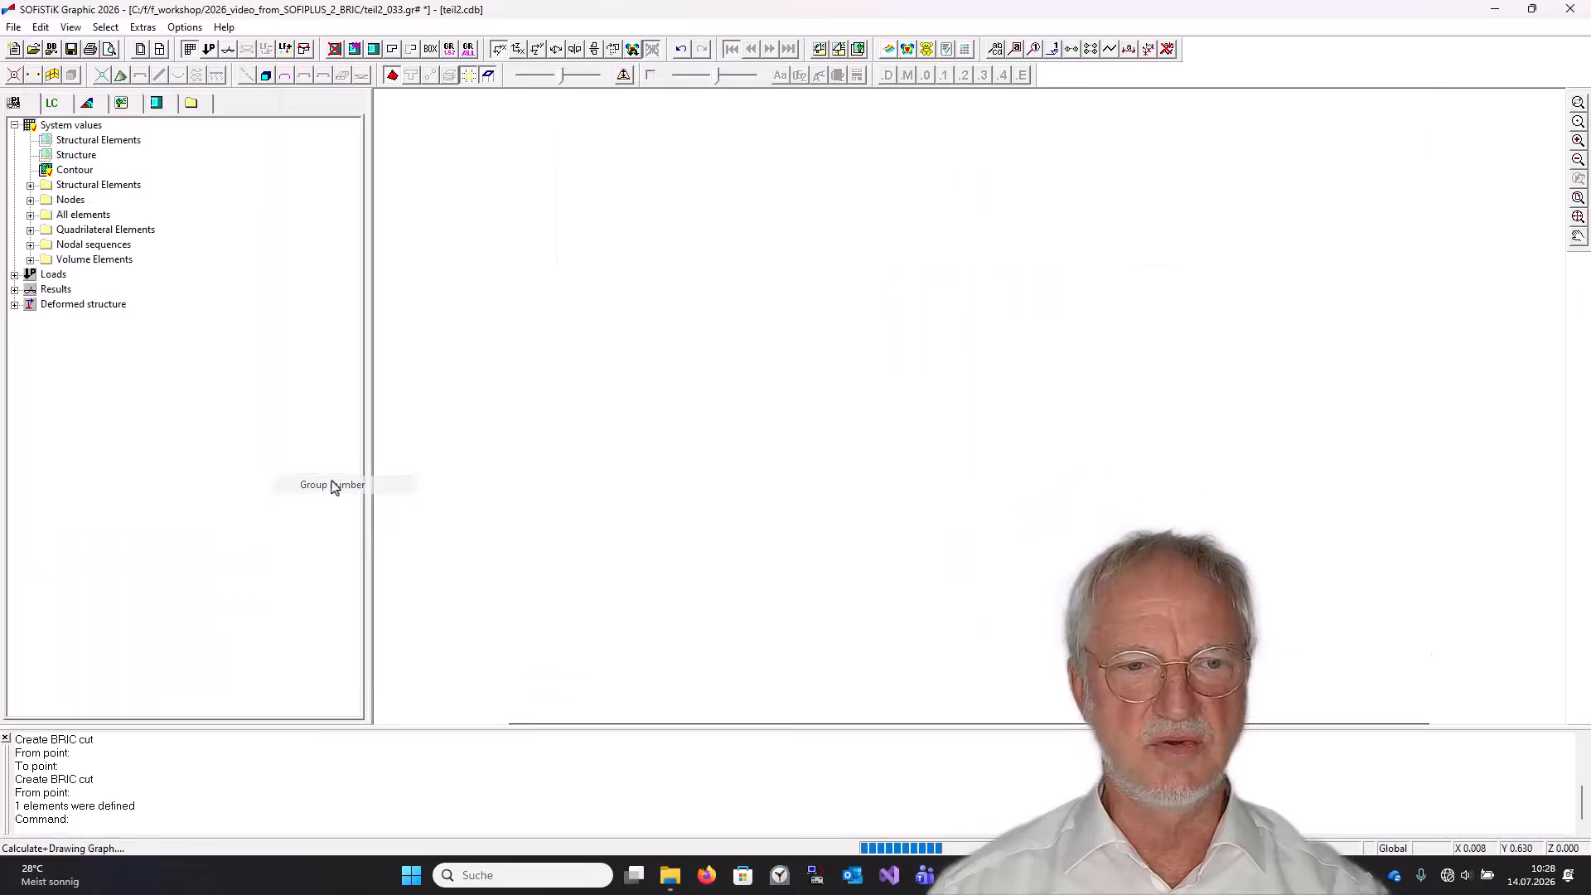
type("2")
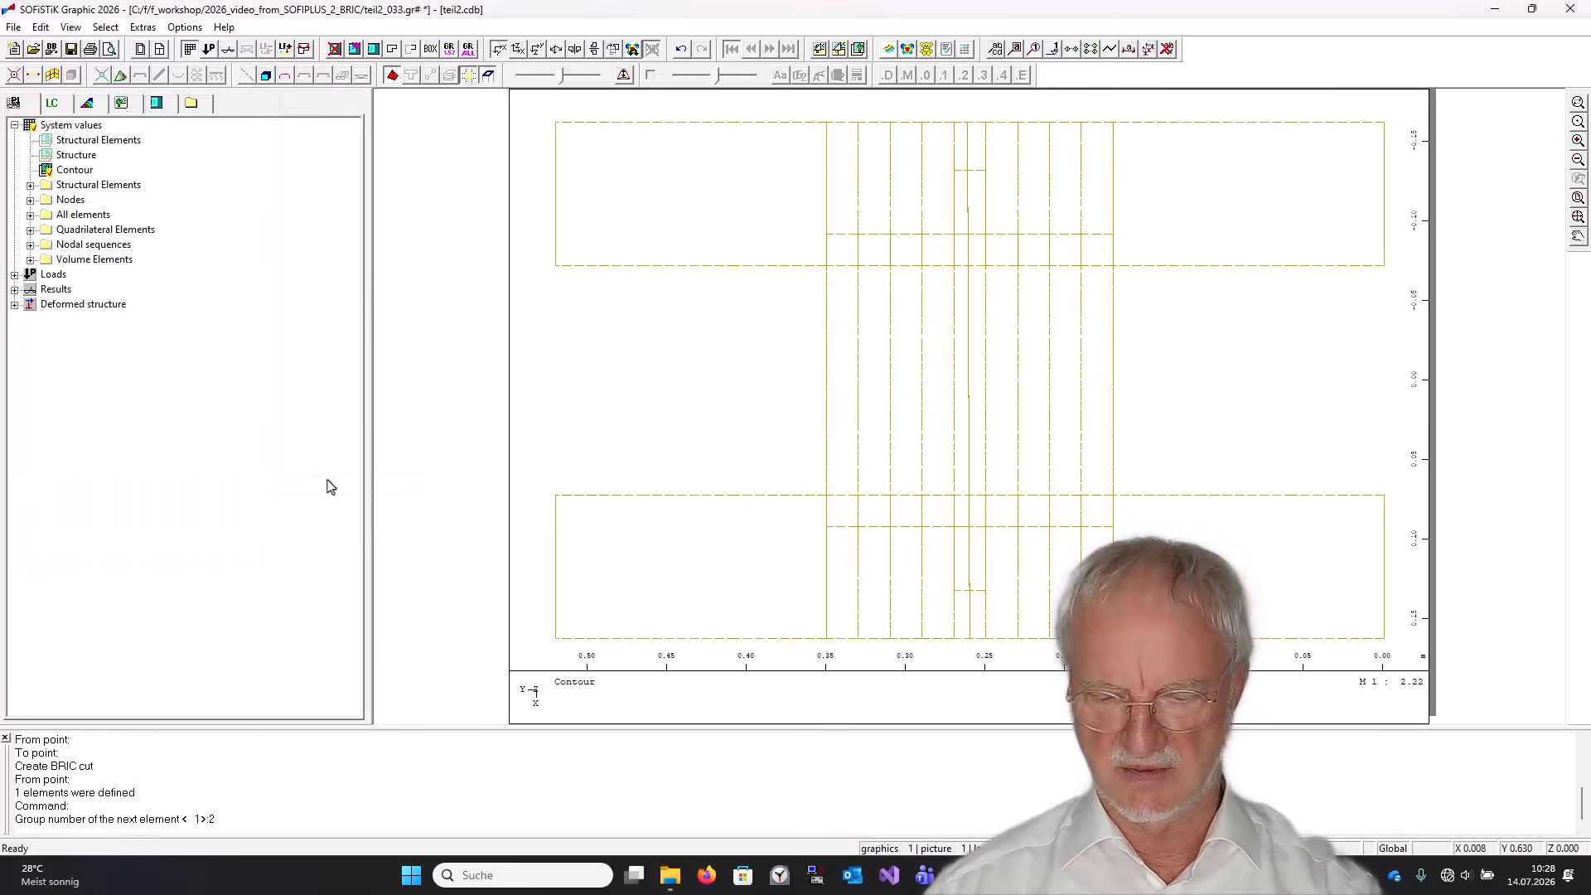
key("Return")
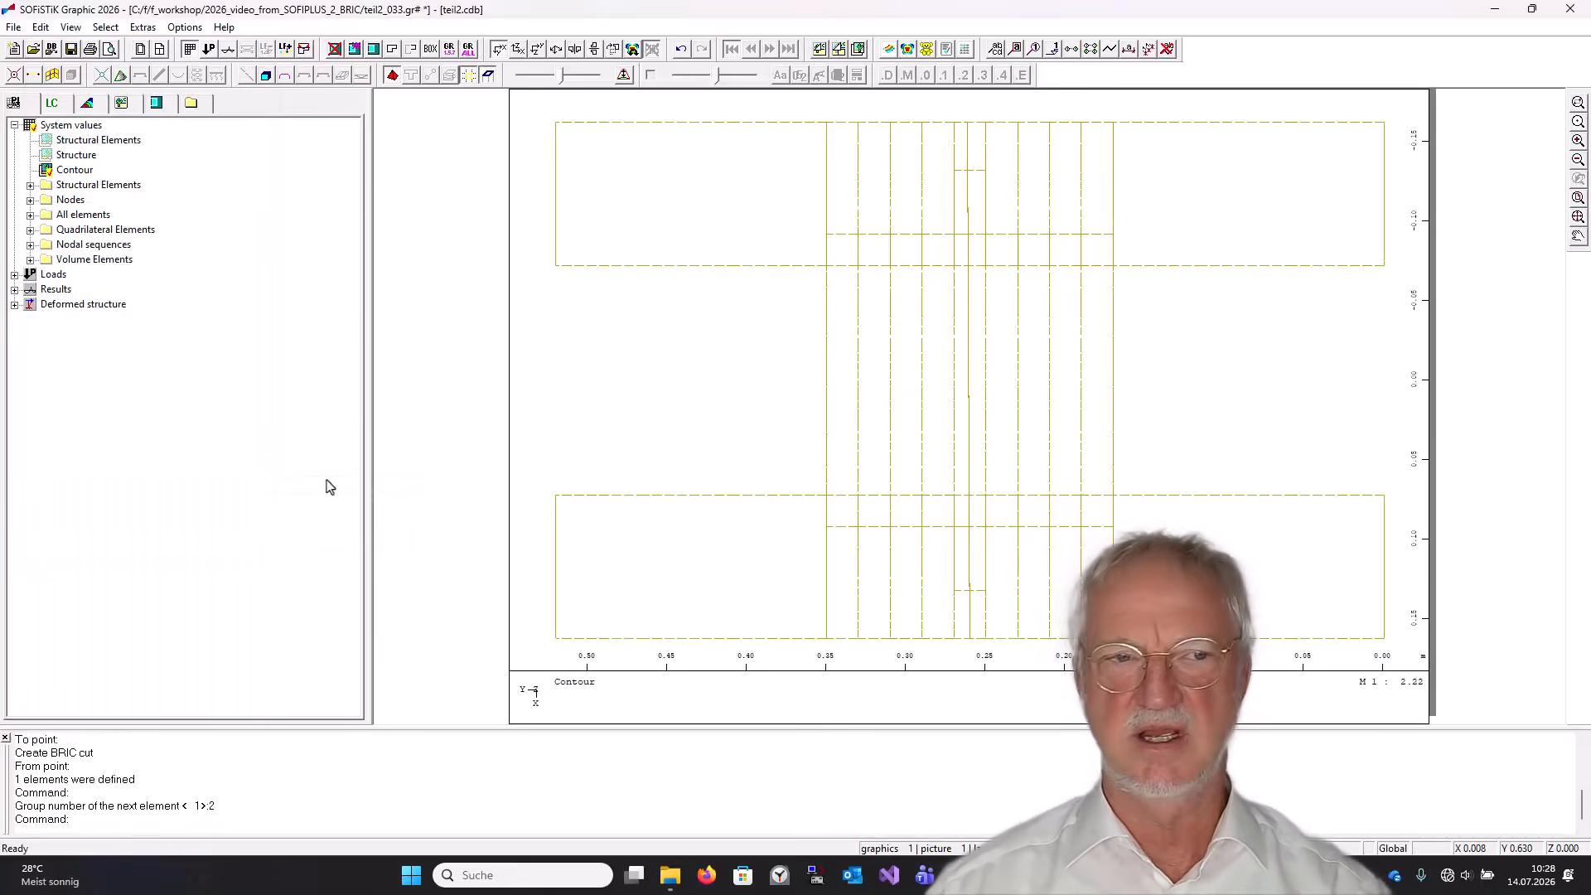
Create a horizontal BRIC cut across the lower part of the plate for group 2.
left_click(40, 27)
mouse_move(112, 486)
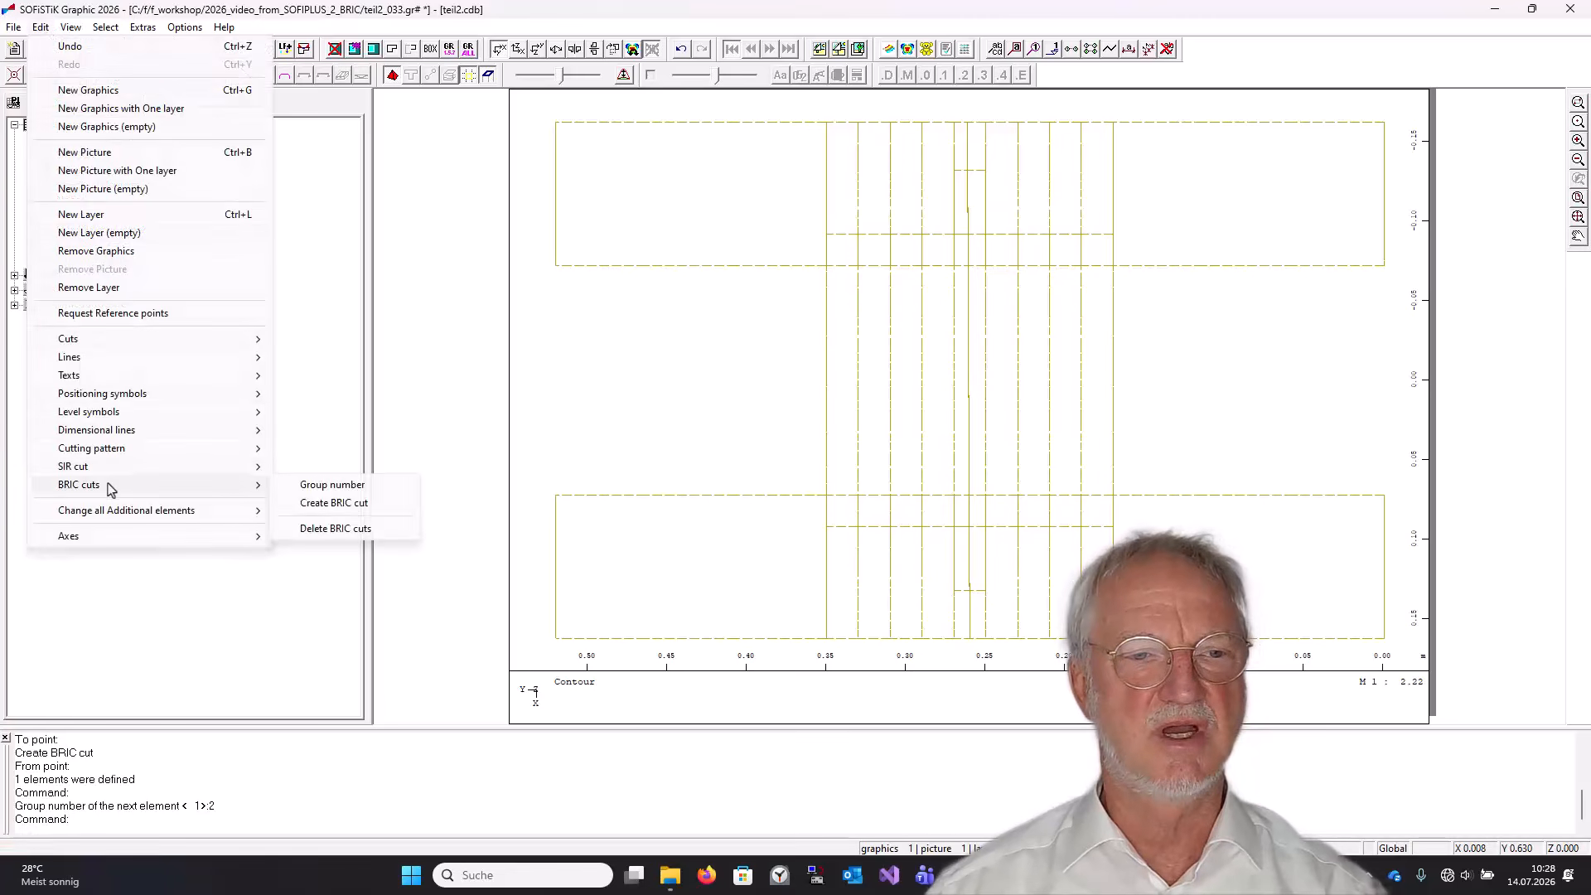
left_click(306, 508)
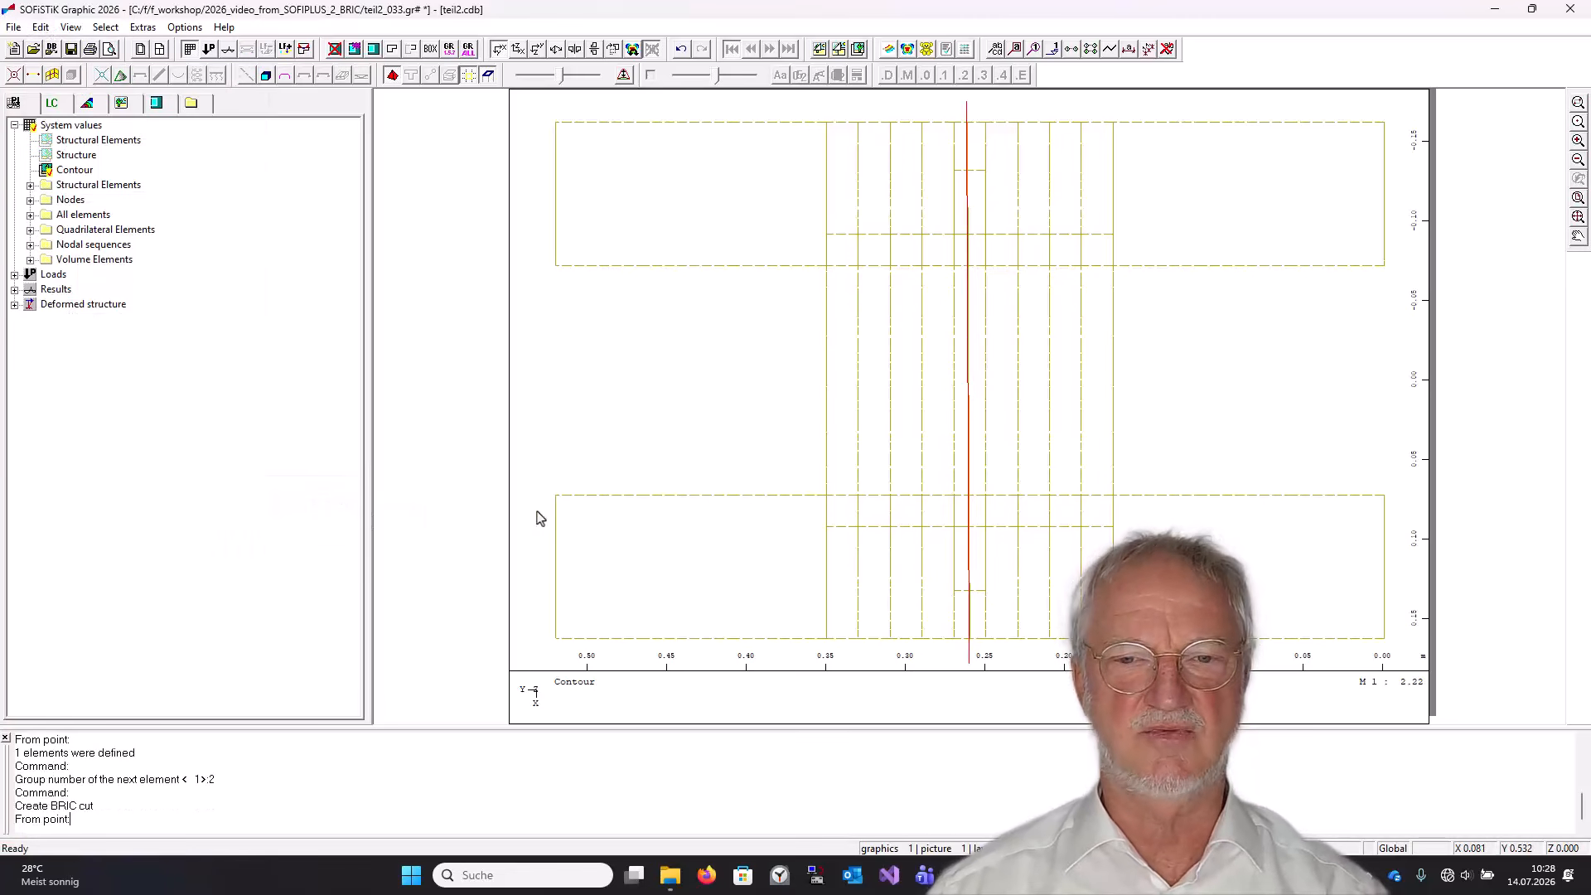
left_click(850, 527)
left_click(1398, 520)
key("Escape")
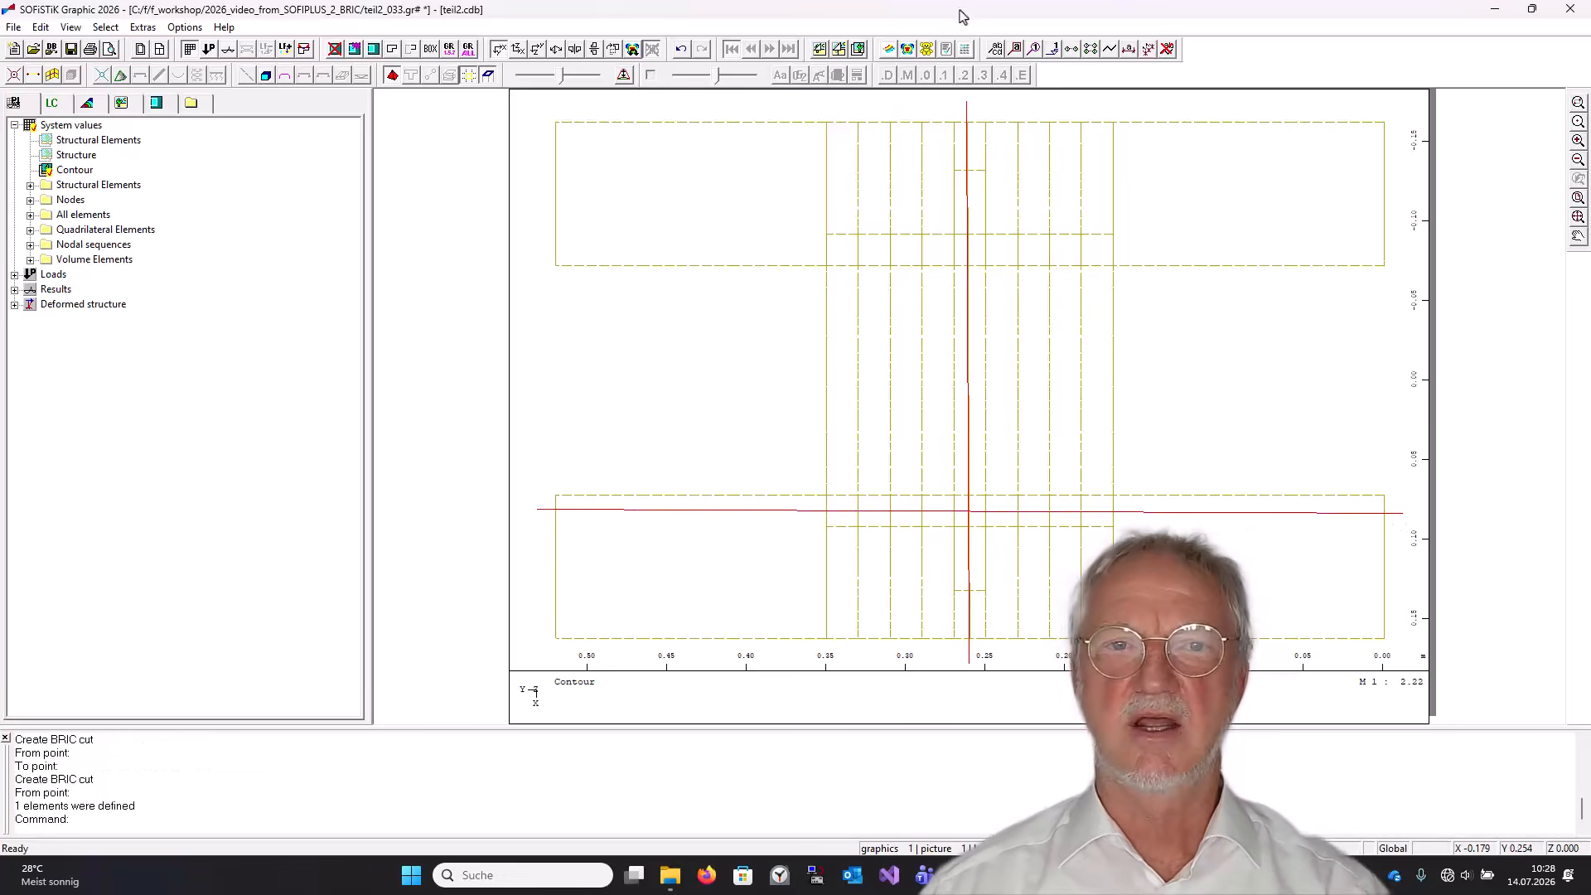
Display the volume elements' 2D principal stress II in local direction in an isometric view.
left_click(556, 49)
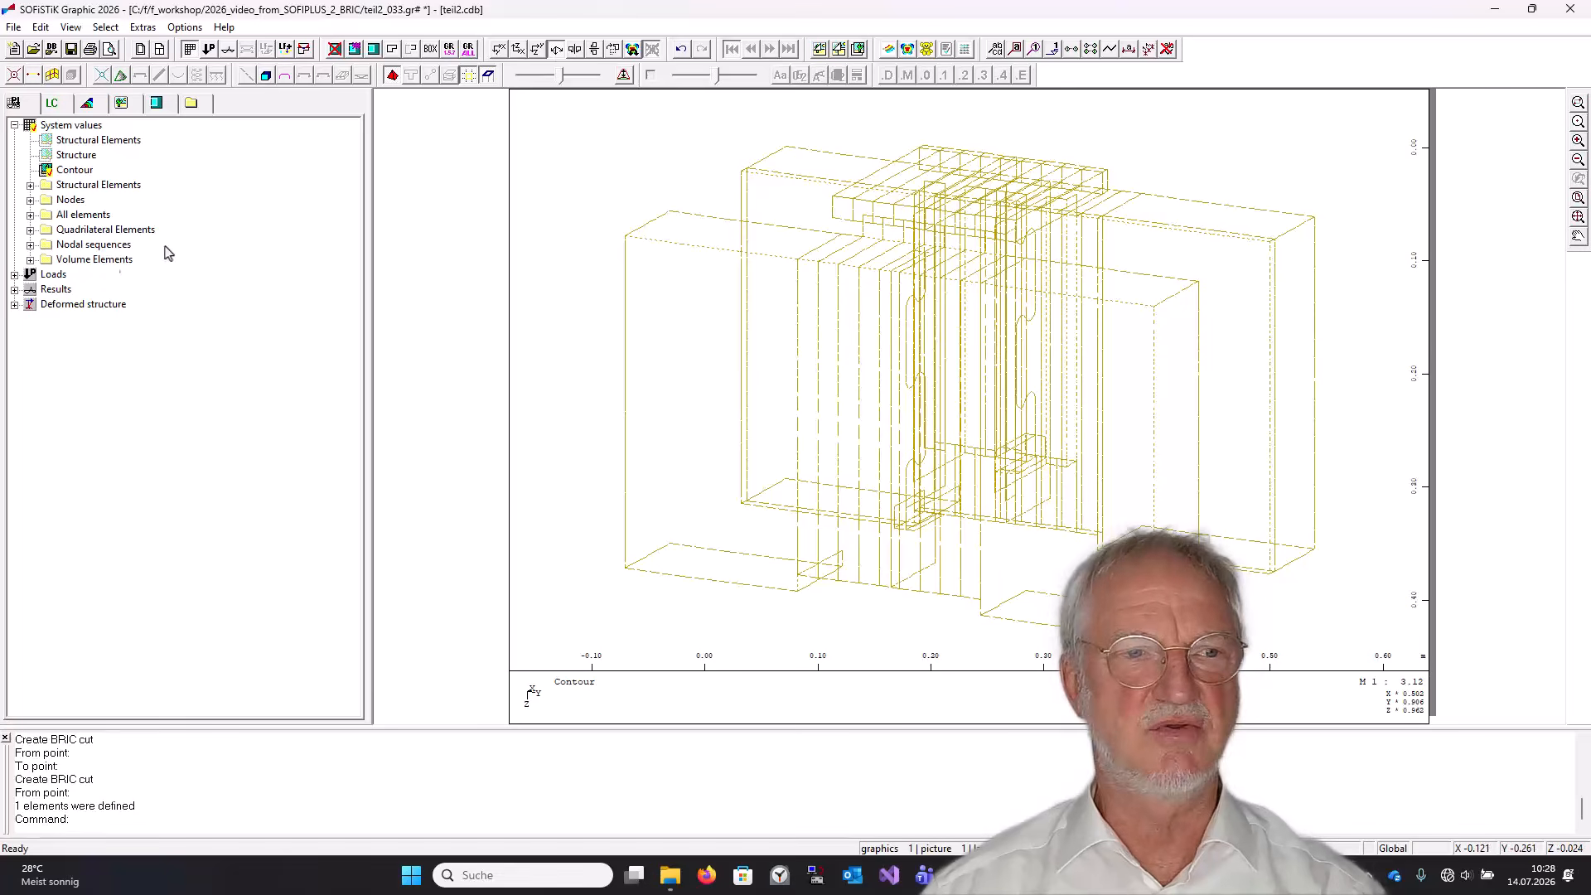
left_click(14, 290)
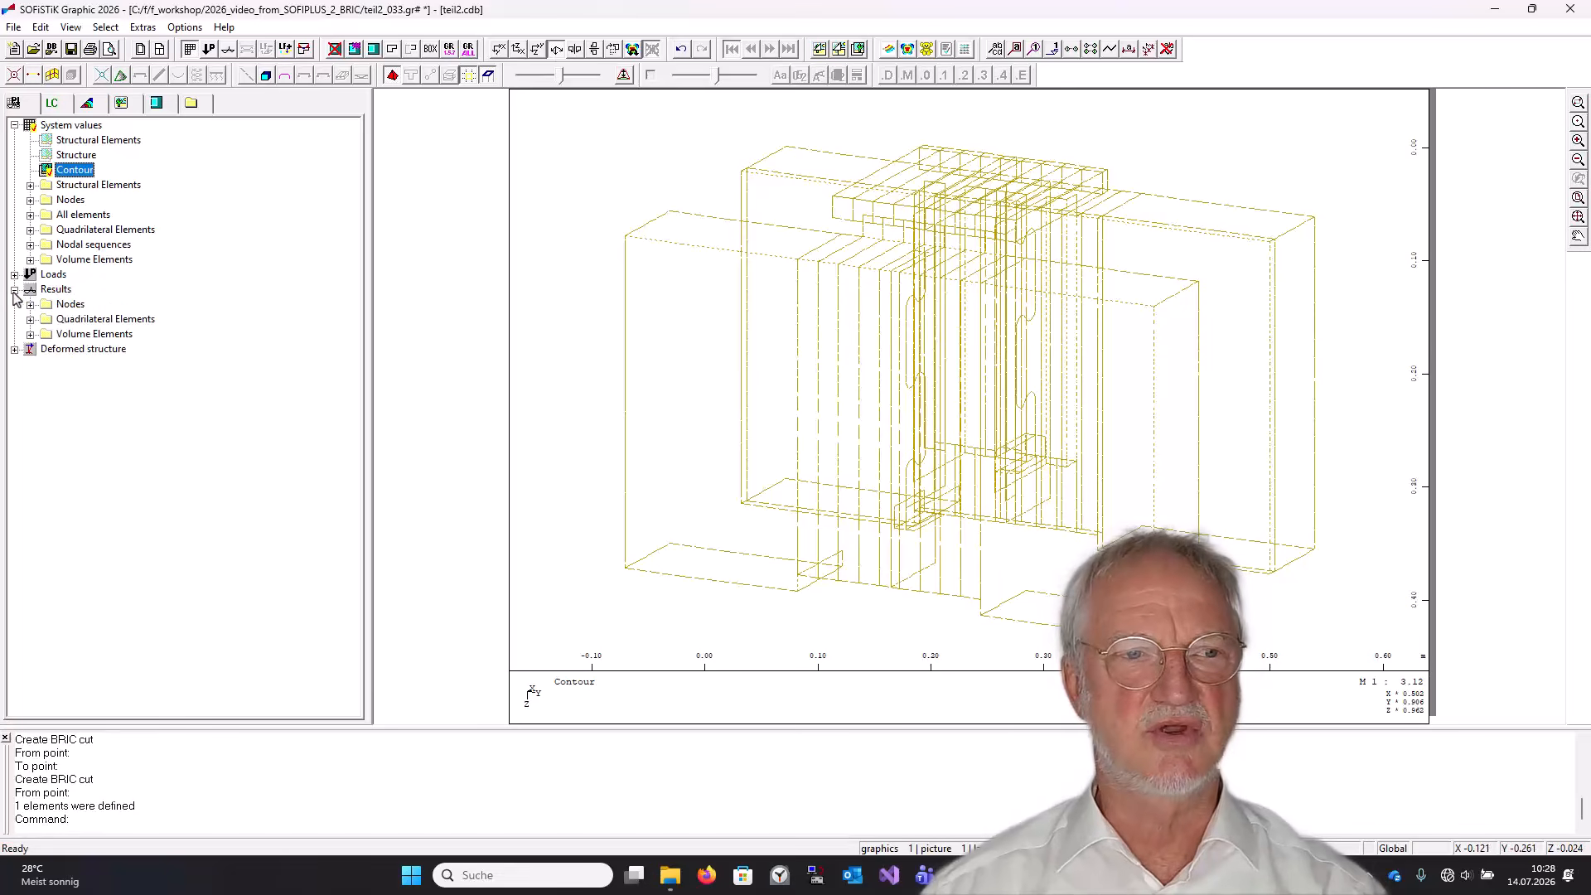
left_click(30, 335)
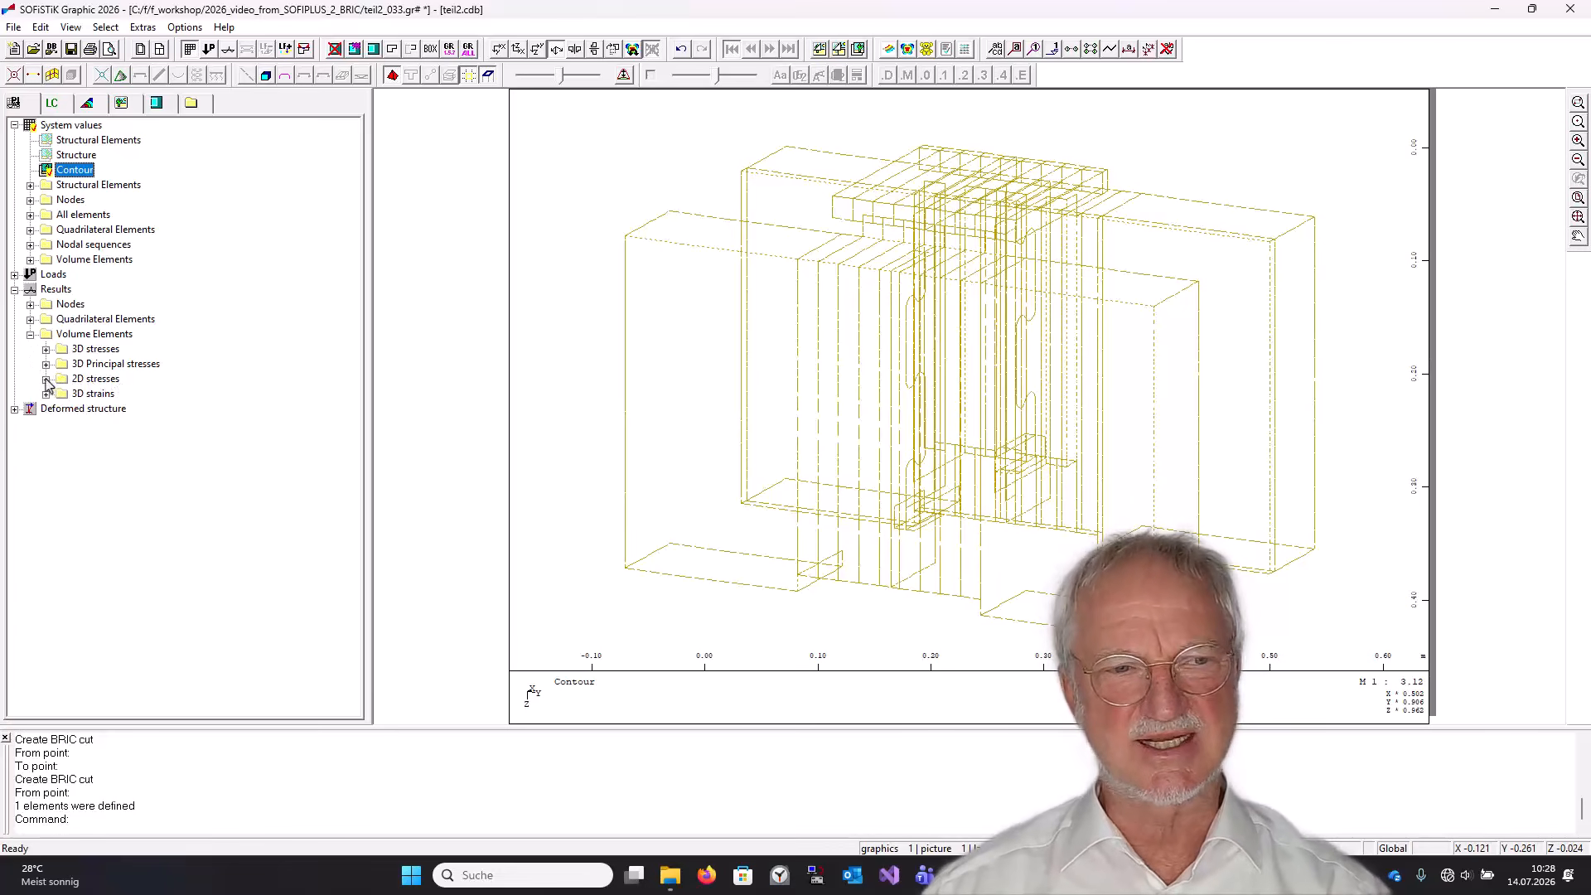
left_click(45, 378)
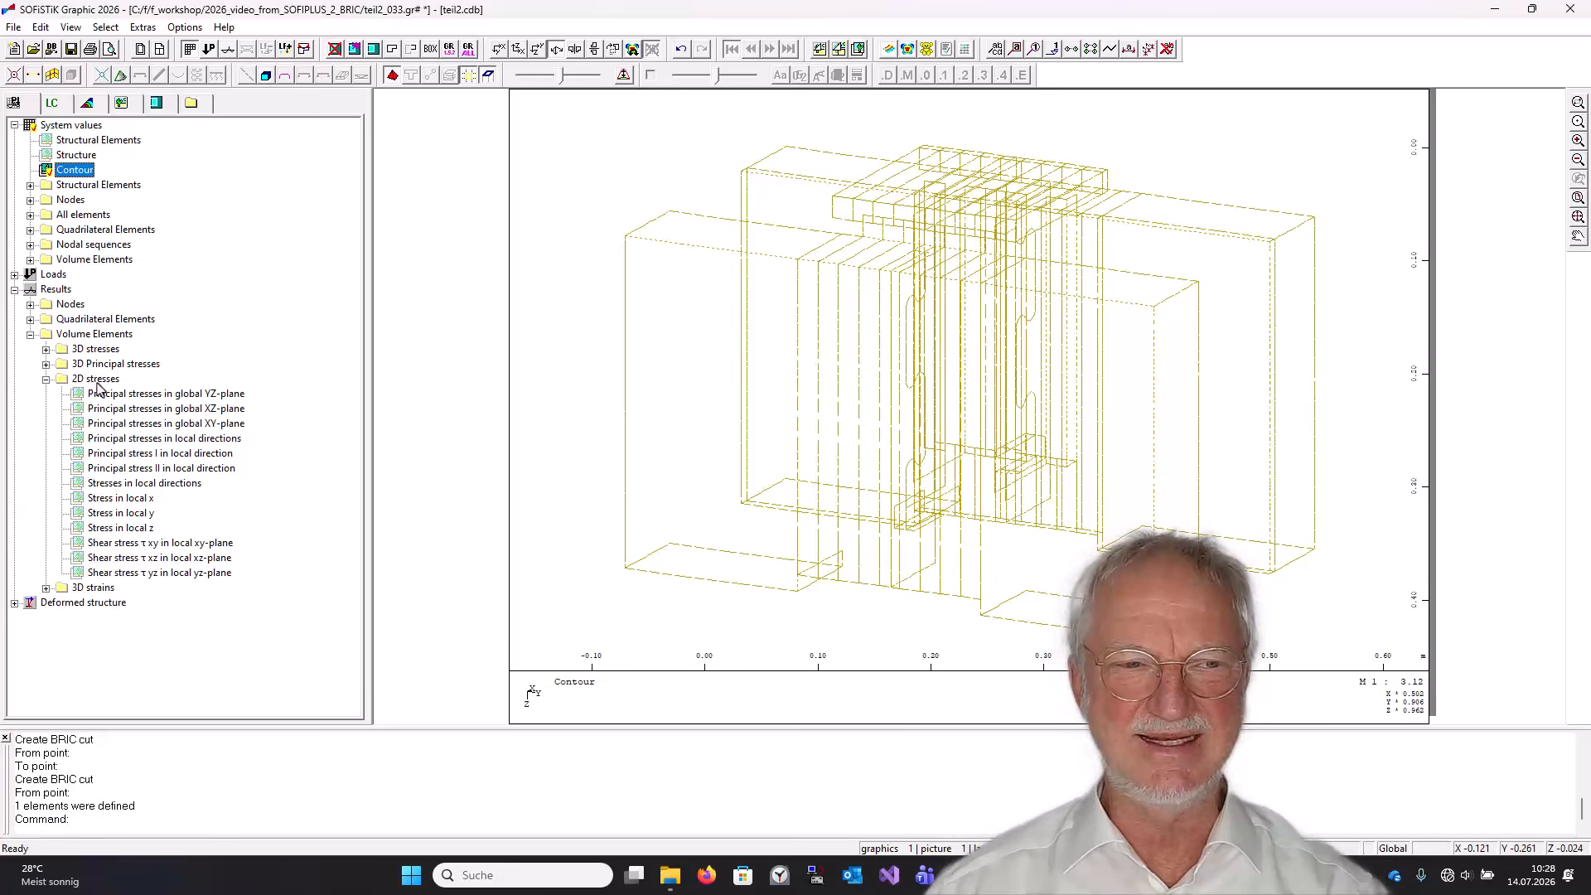
left_click(140, 469)
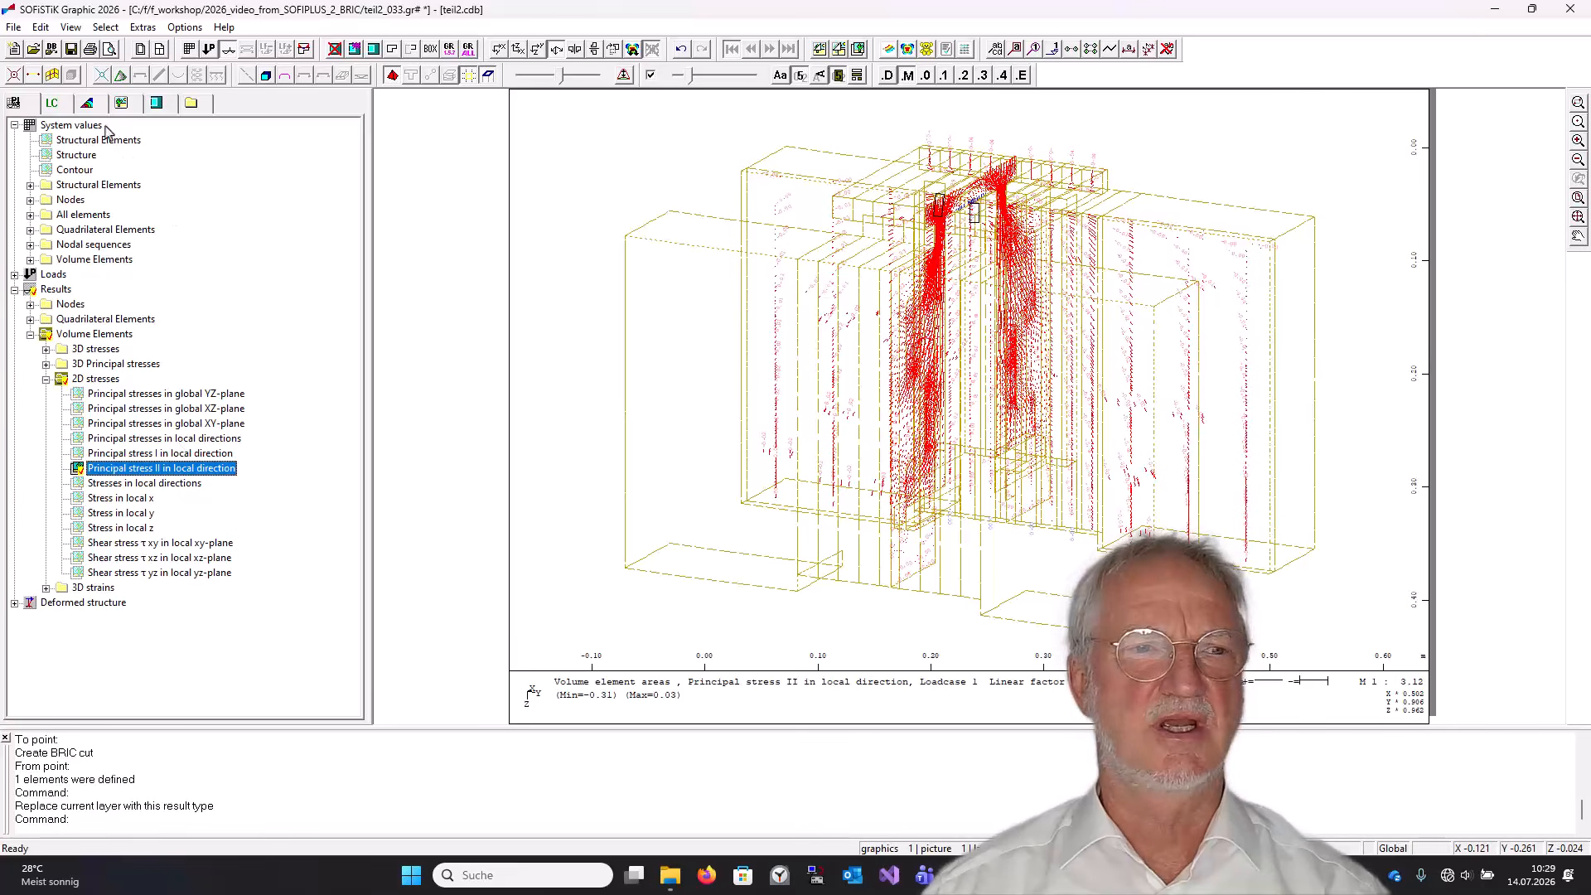
Show the stress as iso-areas generated from node values, limited to the BRIC cut of group 1.
left_click(91, 104)
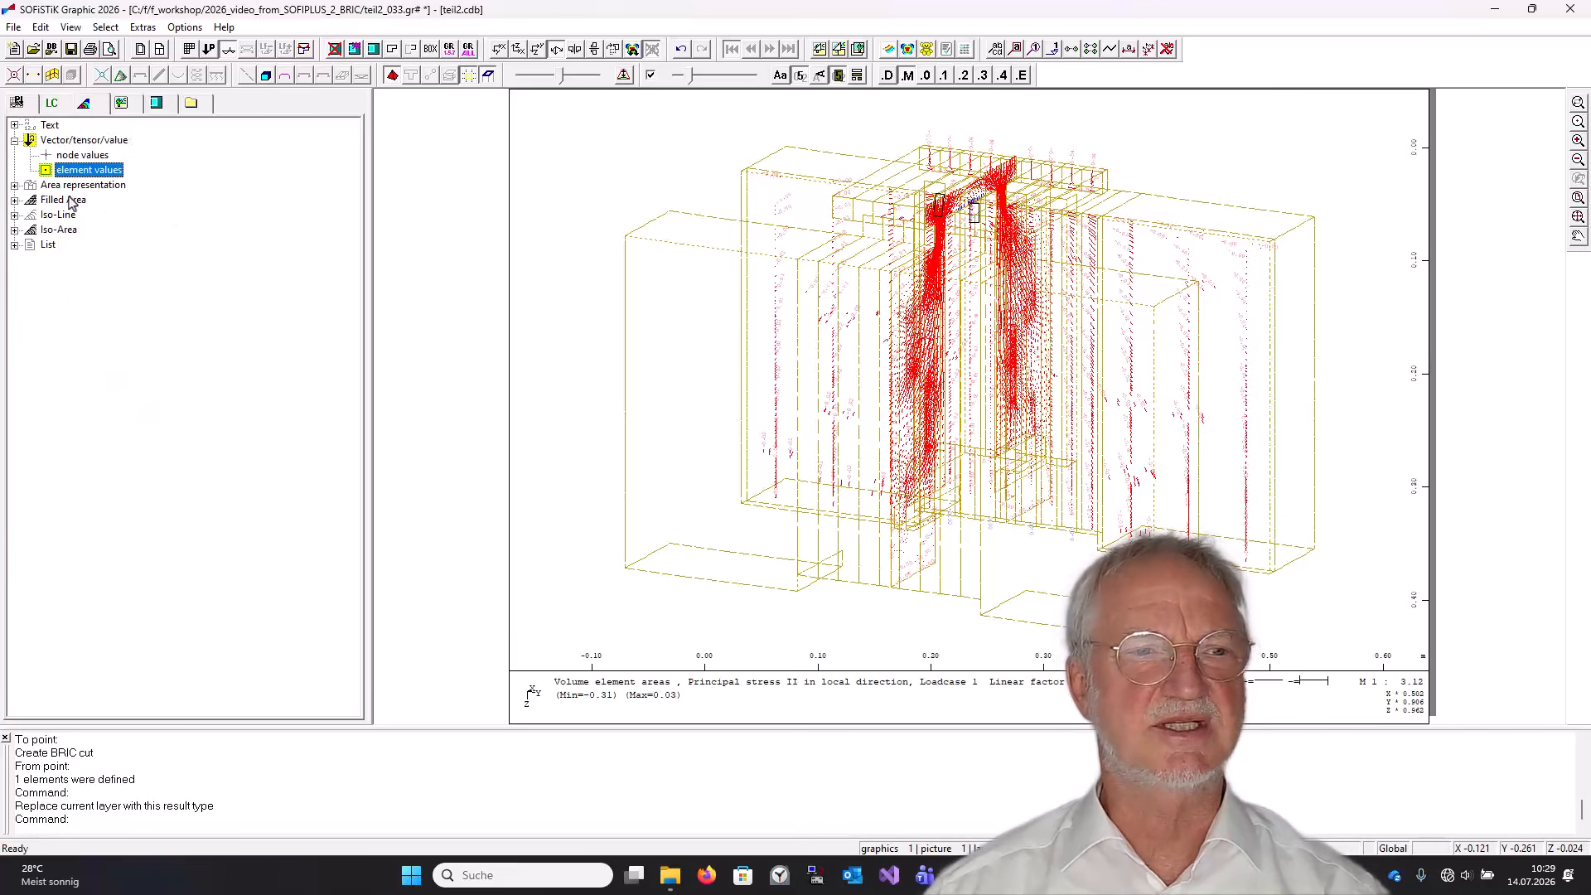
left_click(14, 229)
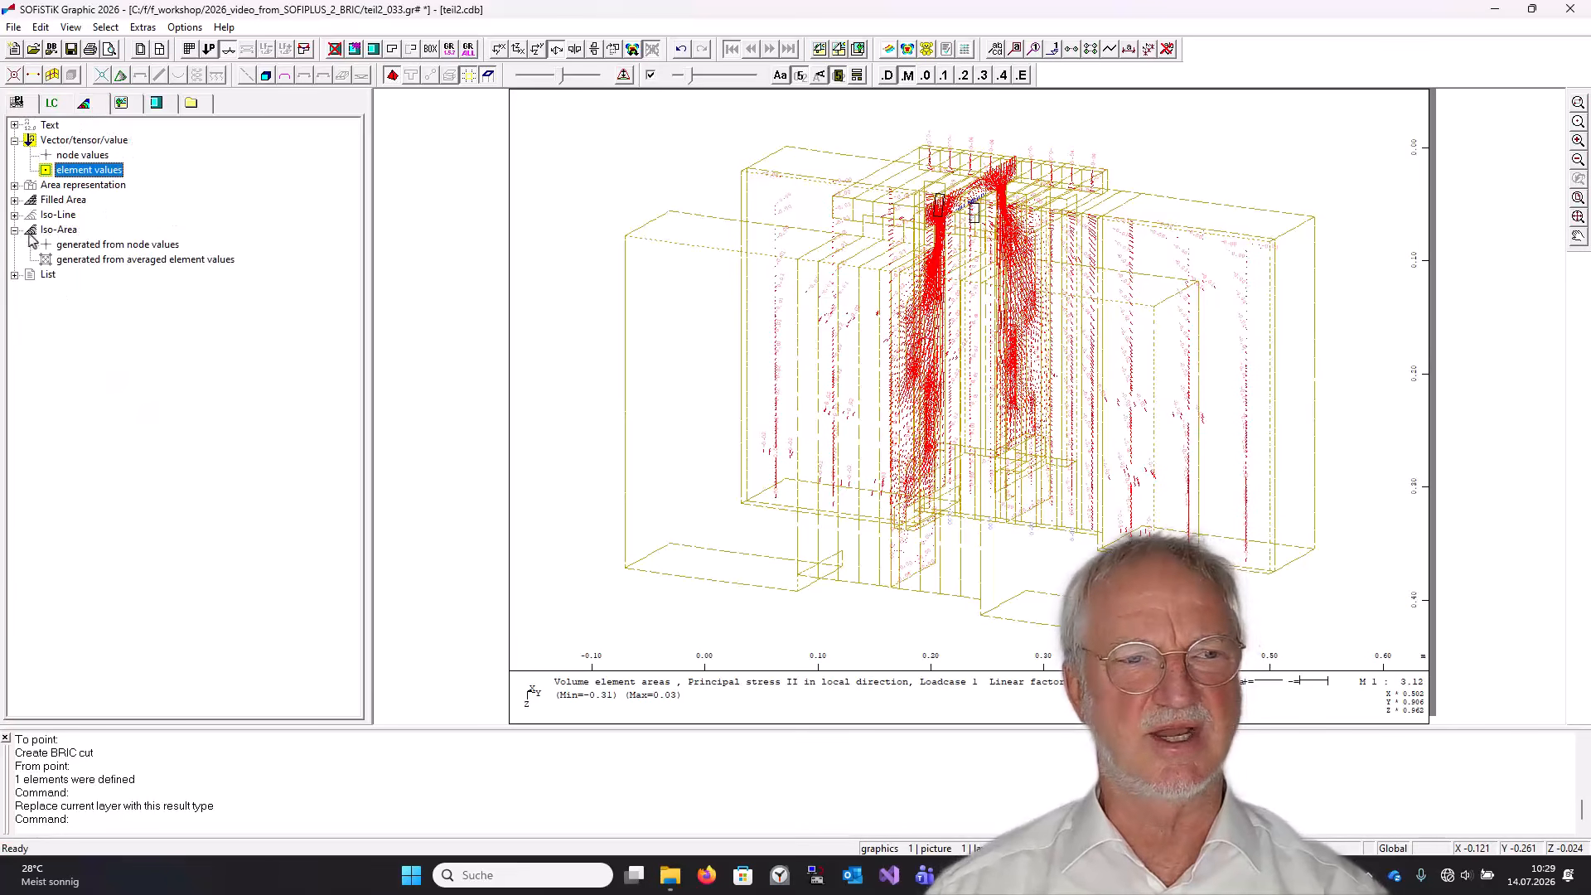
left_click(73, 246)
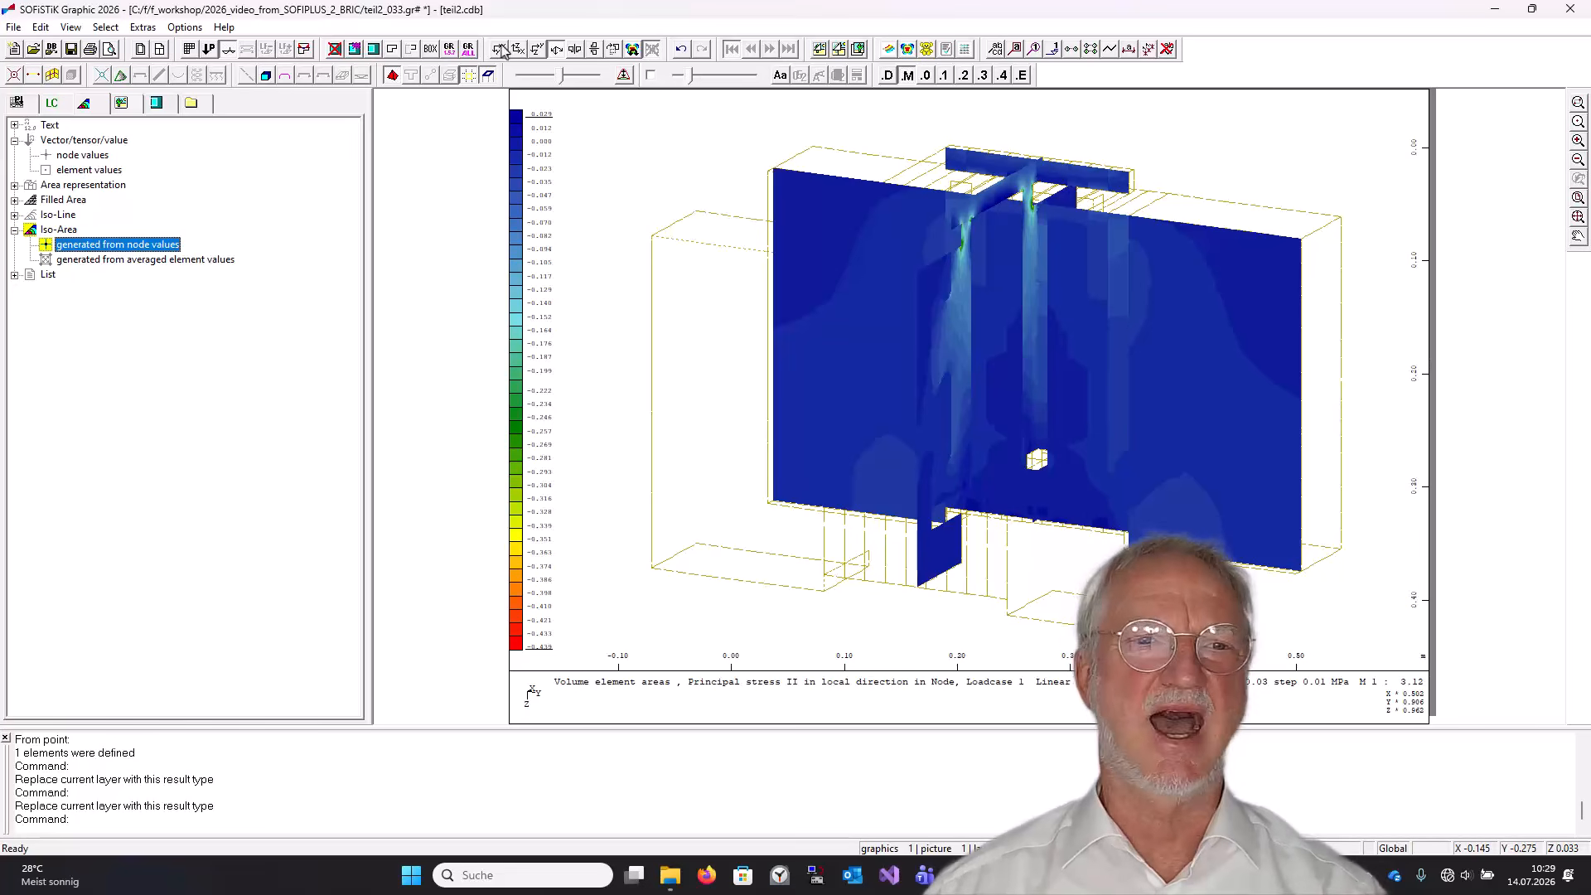
left_click(449, 51)
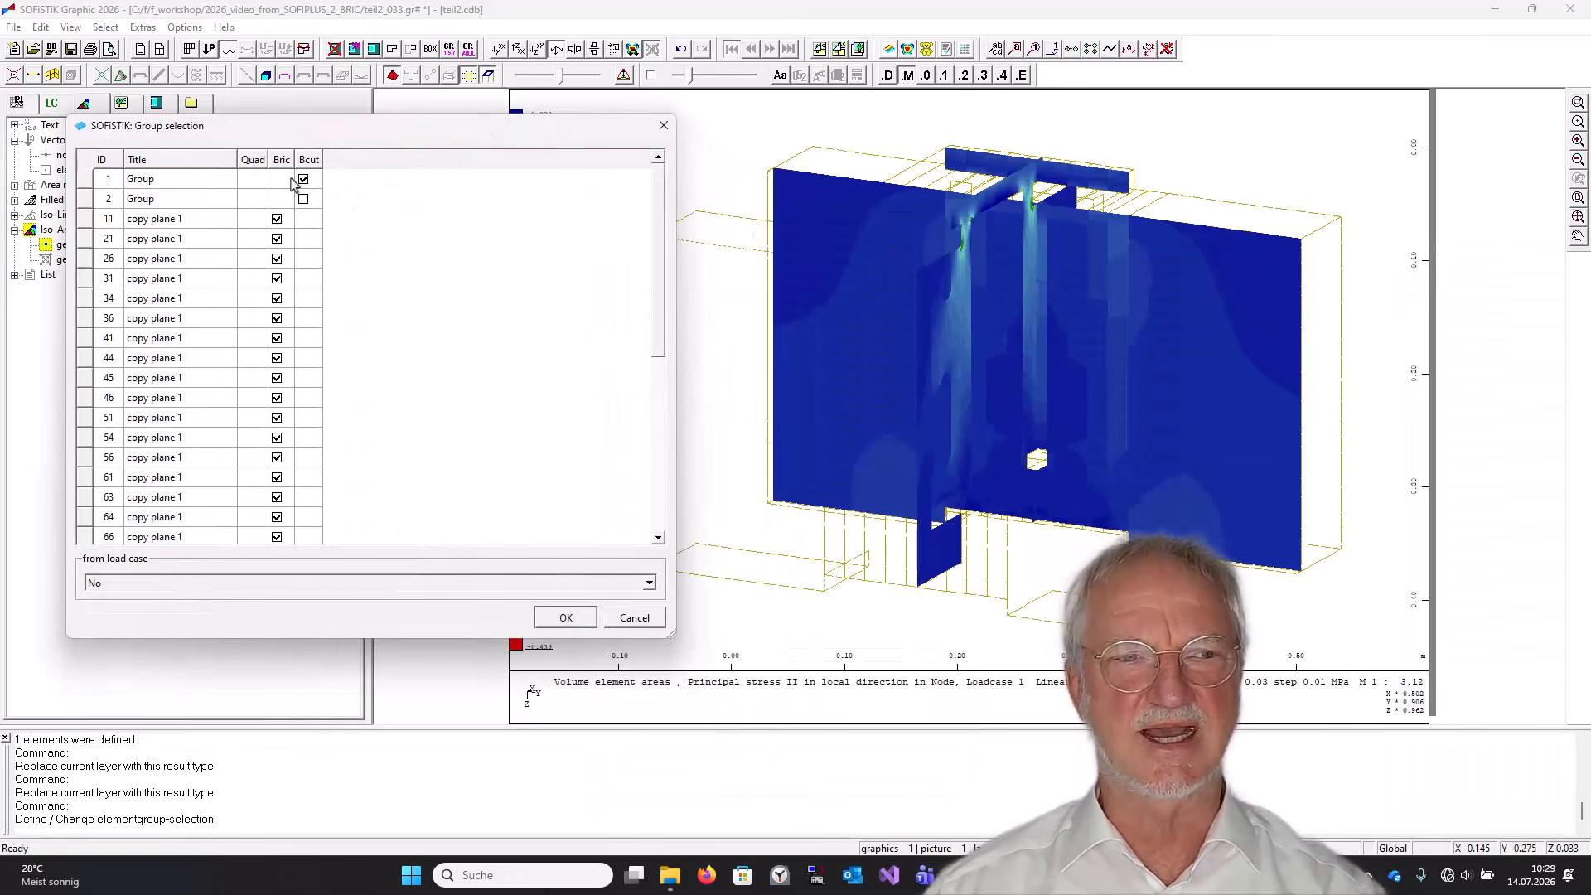
left_click(560, 618)
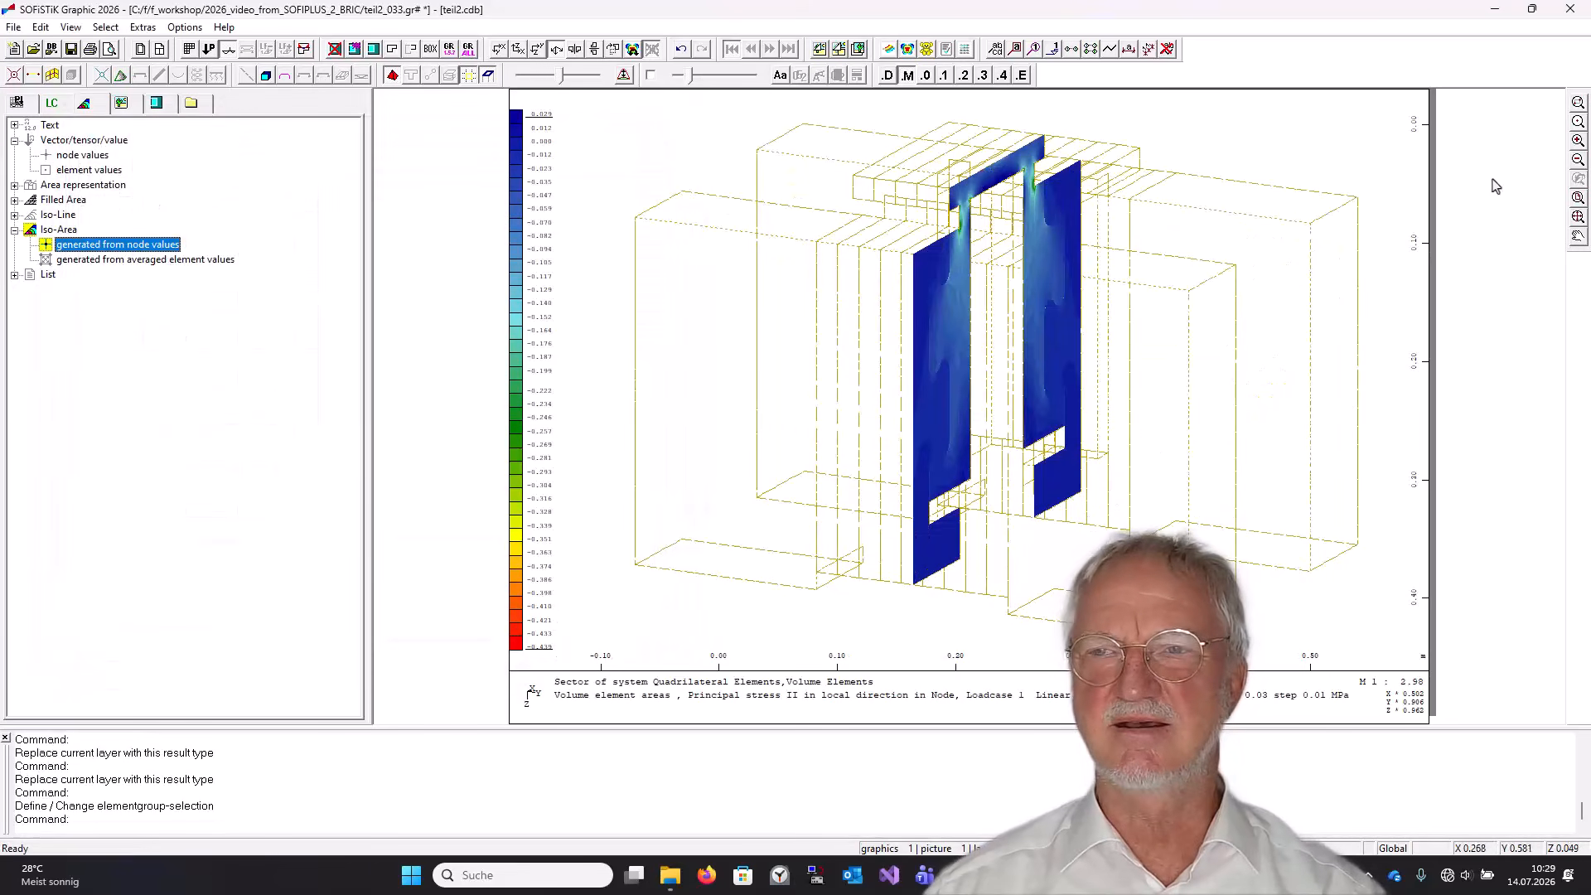
Display the 2D principal stresses in the global YZ-plane and the global XZ-plane on the cut.
left_click(1578, 102)
left_click_drag(842, 143, 1135, 377)
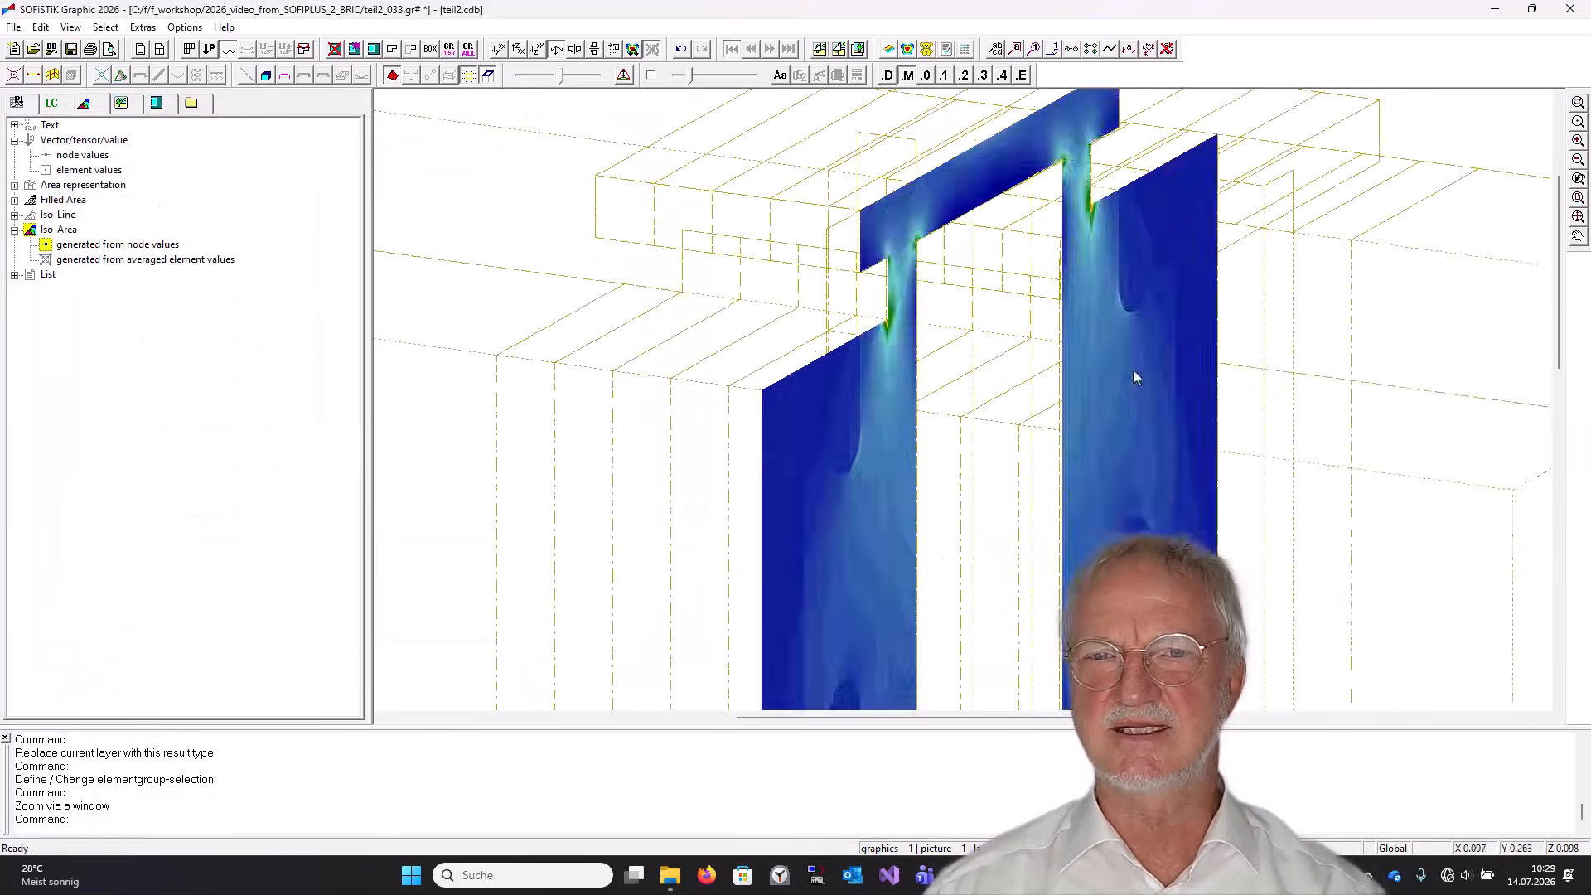
left_click(15, 102)
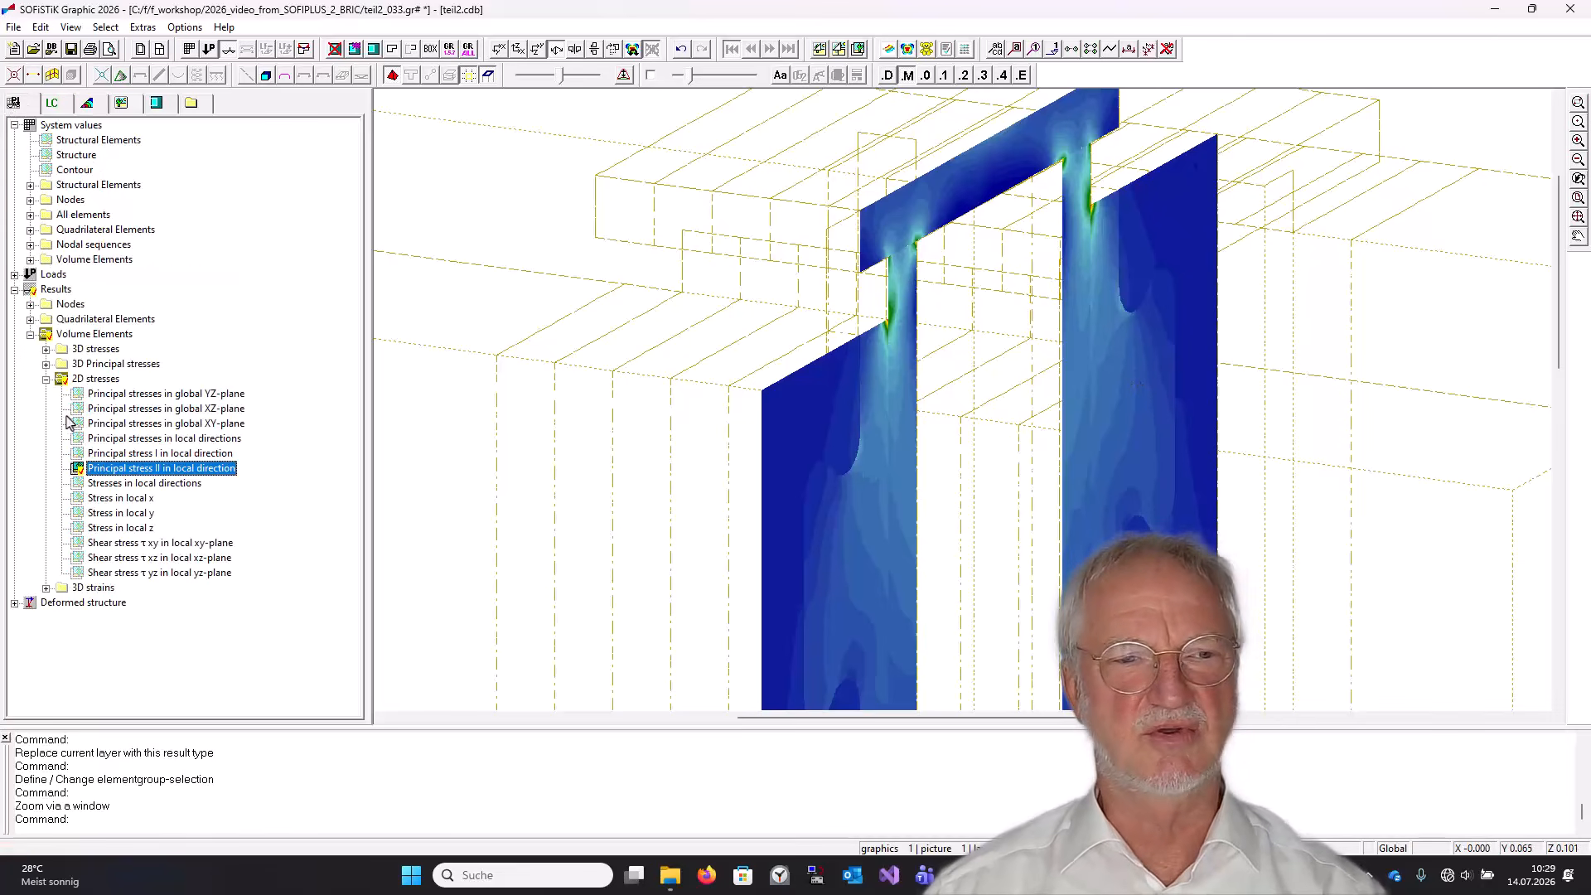
double_click(161, 395)
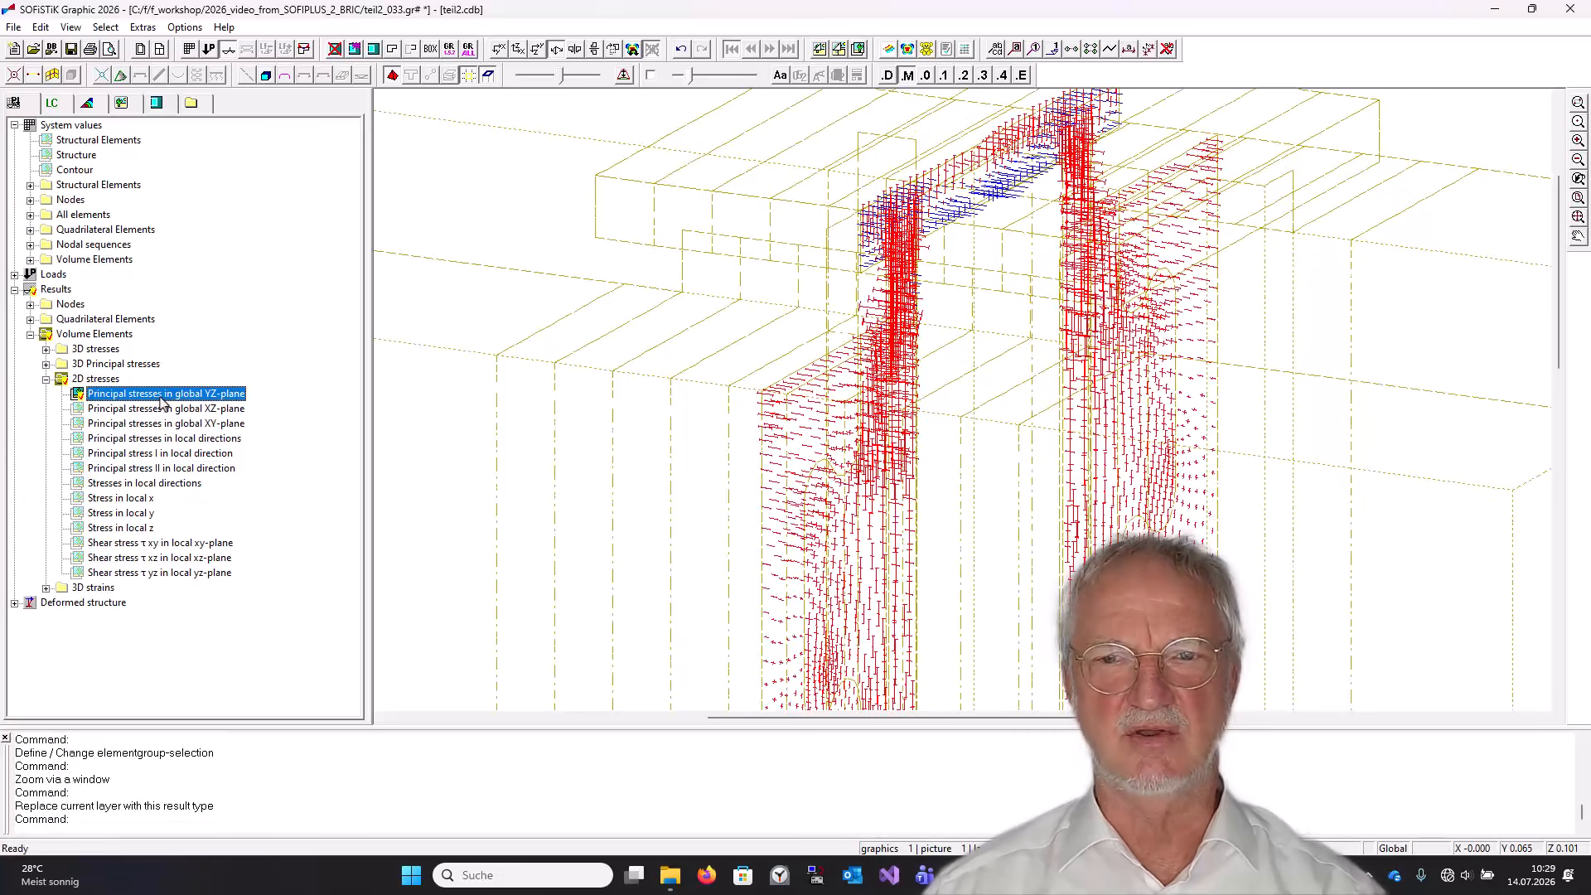
double_click(167, 409)
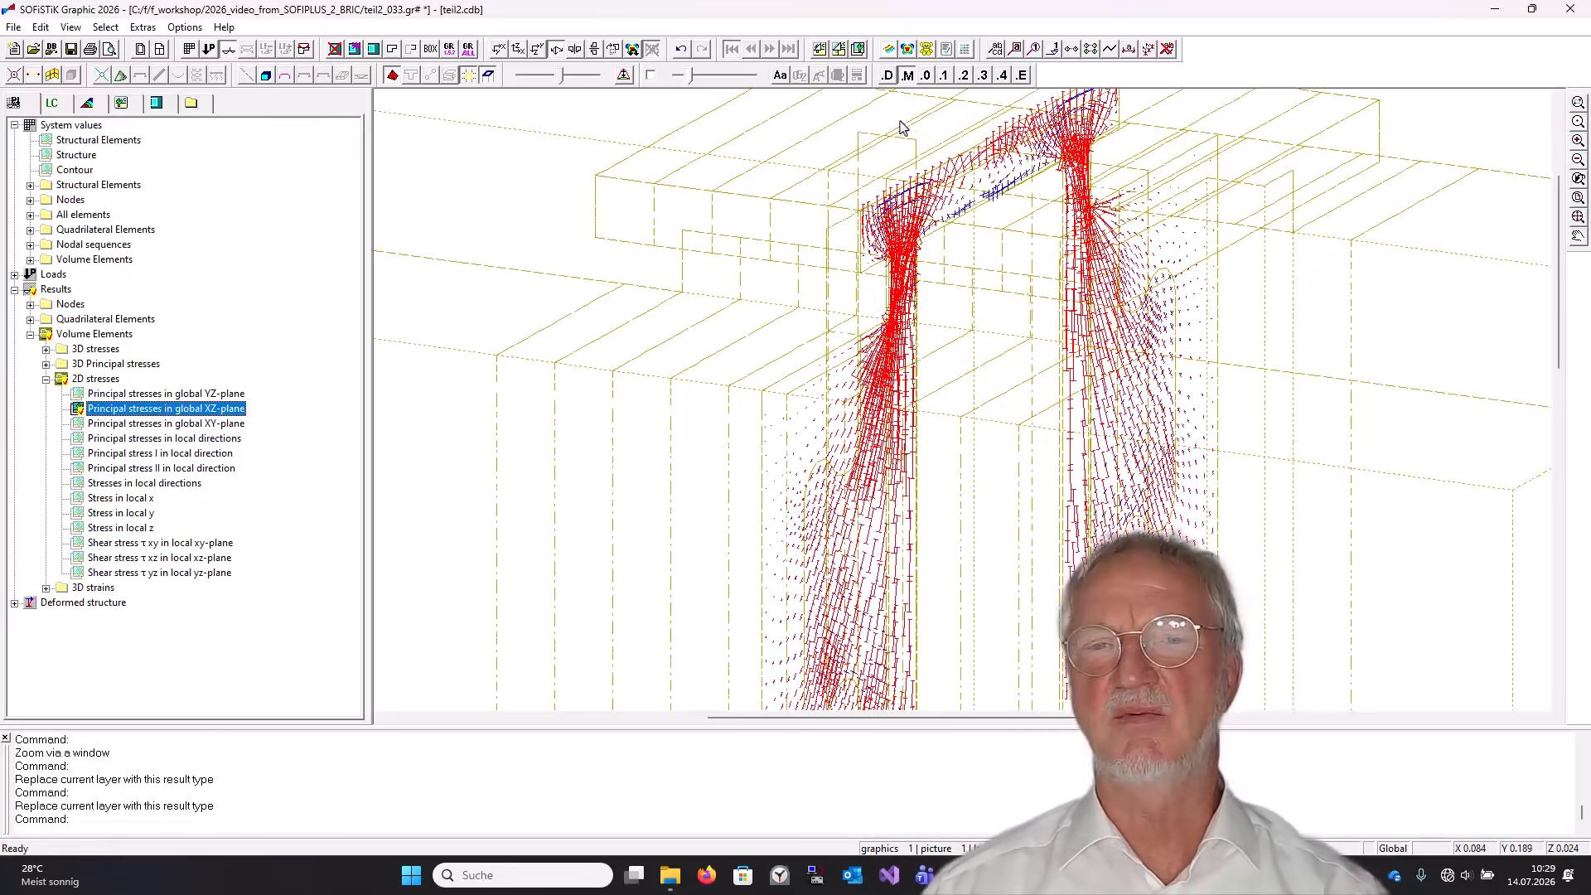